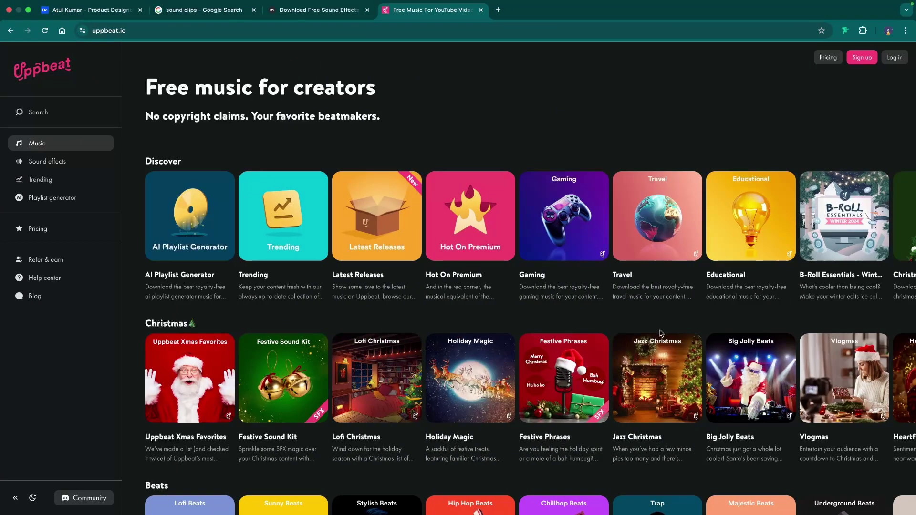
- Open the Correct! collection of sound effects and preview its first four sounds, ending with Ding - correct!
{"action": "left_click", "coordinate": [42, 162]}
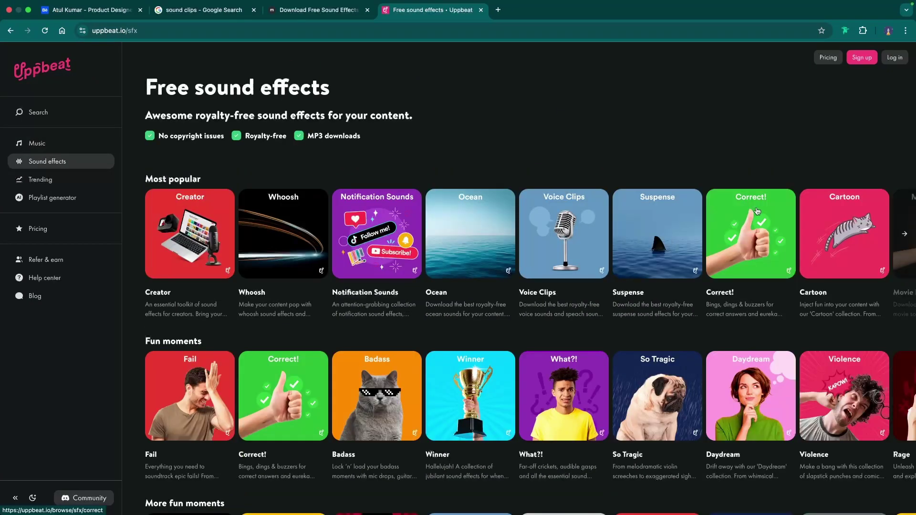
{"action": "left_click", "coordinate": [750, 241]}
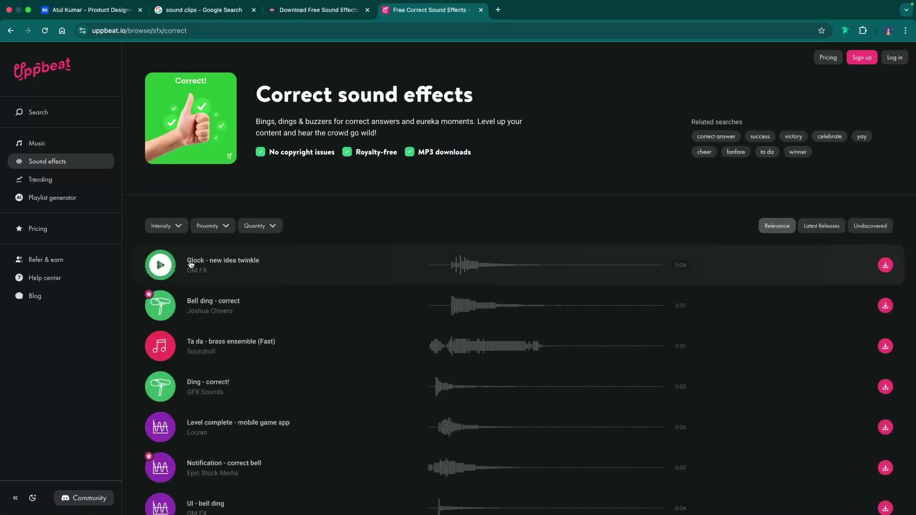
{"action": "left_click", "coordinate": [159, 266]}
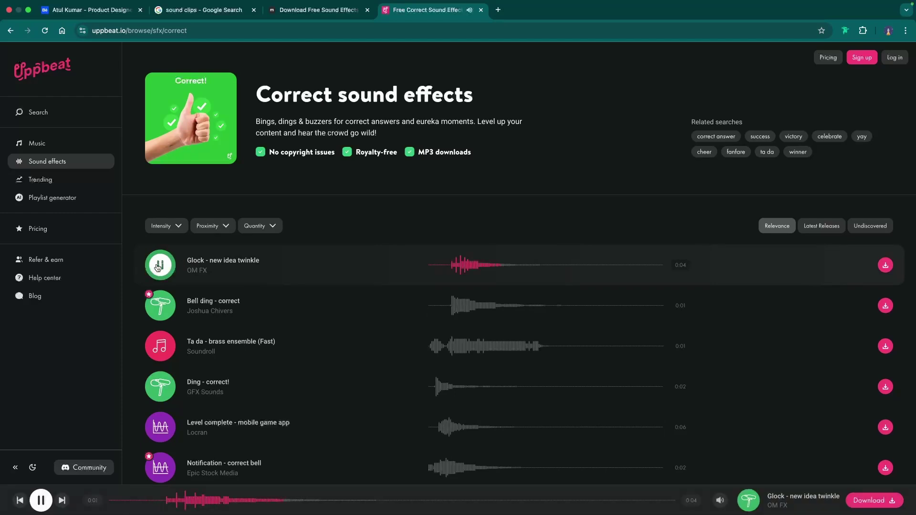
{"action": "left_click", "coordinate": [164, 311]}
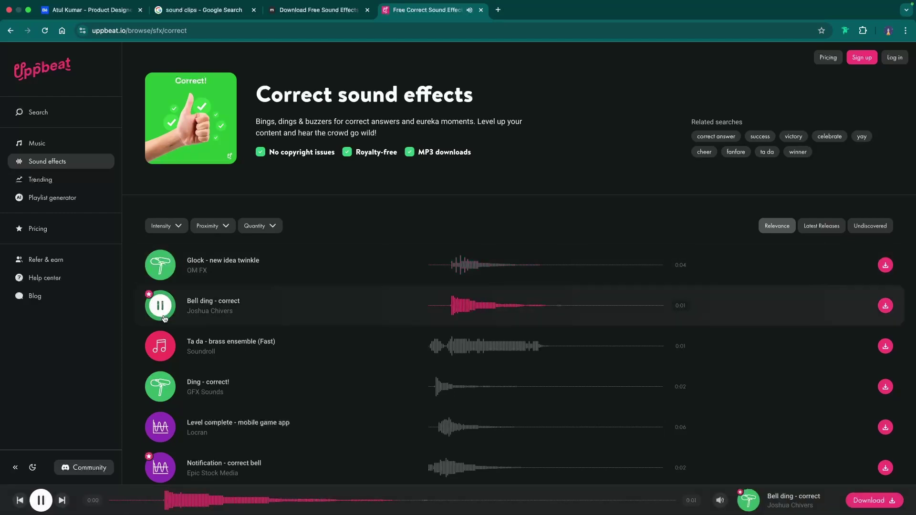
{"action": "left_click", "coordinate": [161, 354]}
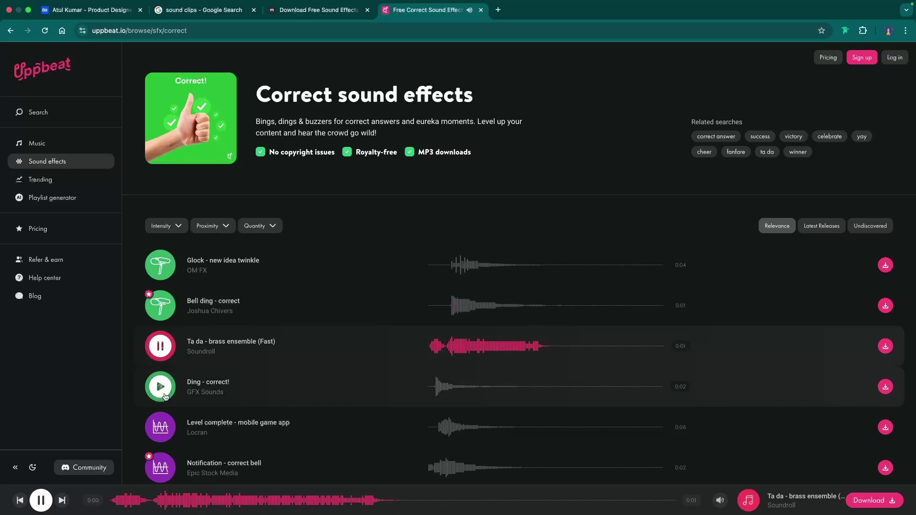
{"action": "left_click", "coordinate": [166, 394]}
- Preview the next five sounds in the list, from Level complete - mobile game app to Ding - bright bell & whoosh
{"action": "scroll", "coordinate": [165, 391], "scroll_direction": "down", "scroll_amount": 2}
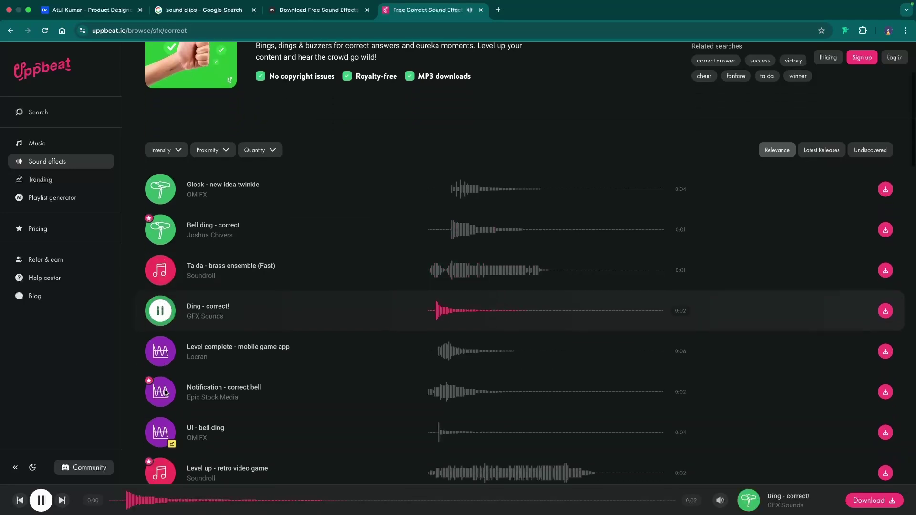
{"action": "left_click", "coordinate": [158, 352]}
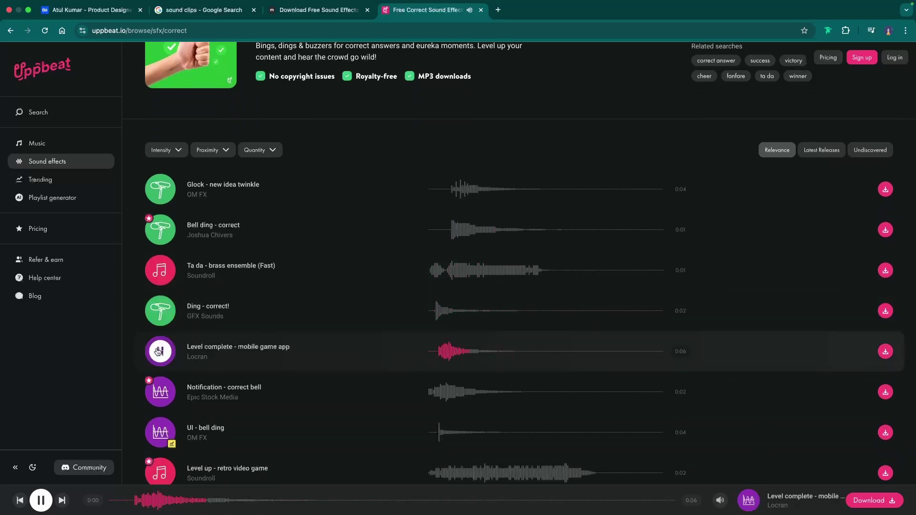
{"action": "left_click", "coordinate": [161, 399]}
{"action": "scroll", "coordinate": [159, 429], "scroll_direction": "down", "scroll_amount": 1}
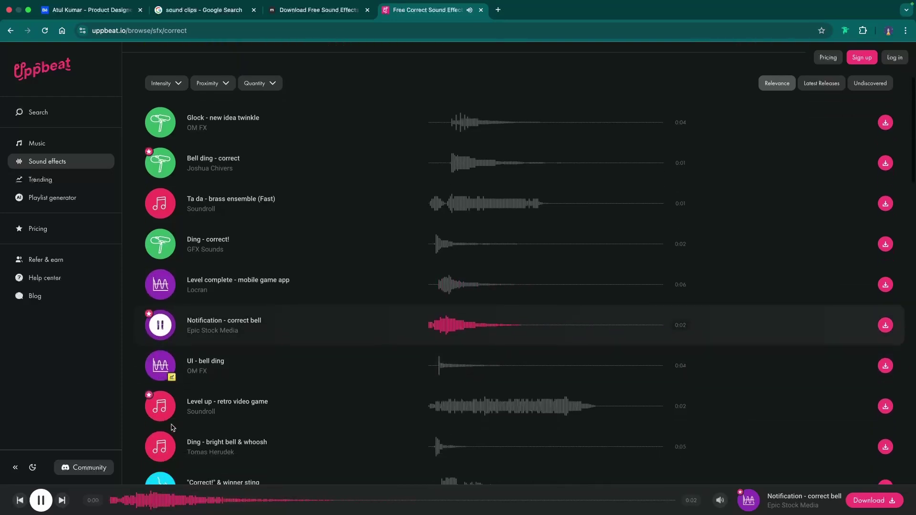
{"action": "left_click", "coordinate": [155, 366]}
{"action": "left_click", "coordinate": [164, 407]}
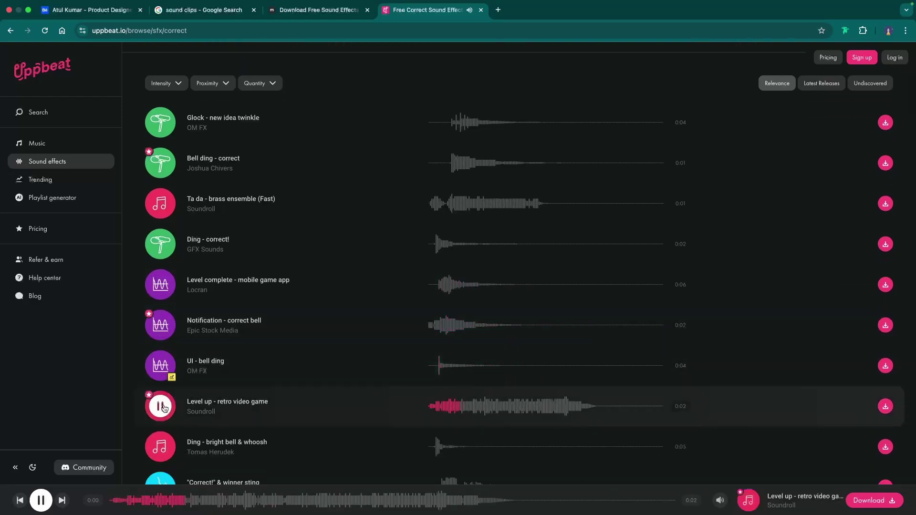
{"action": "left_click", "coordinate": [161, 448]}
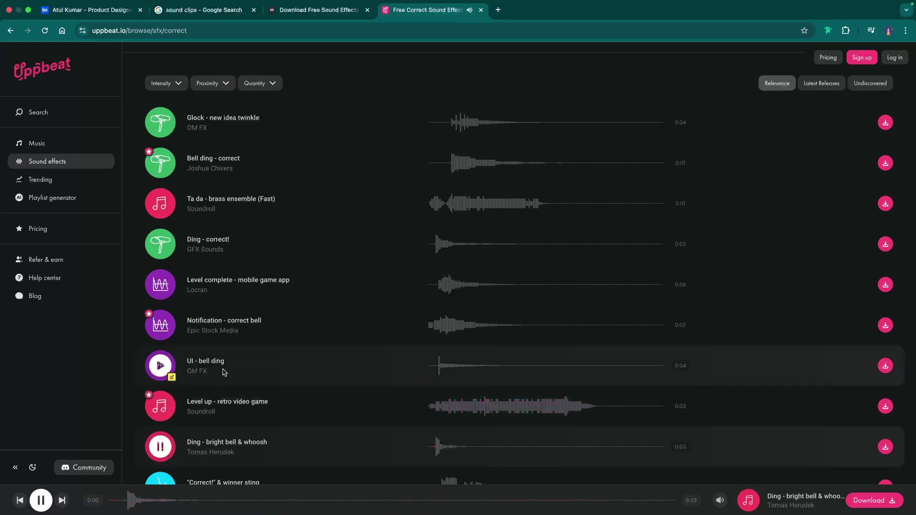
- Preview "Correct!" & winner sting, Children cheering - yeah and Positive notification - digital twinkle
{"action": "scroll", "coordinate": [160, 382], "scroll_direction": "down", "scroll_amount": 3}
{"action": "left_click", "coordinate": [157, 334]}
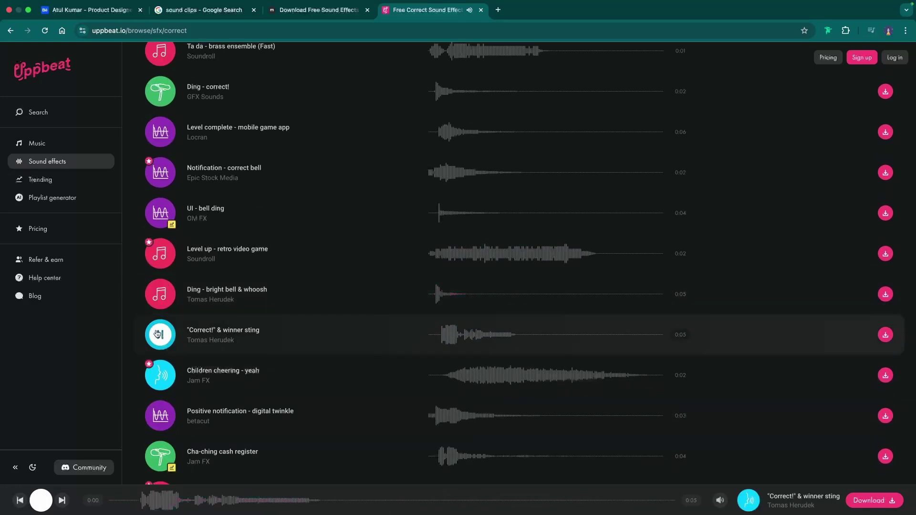
{"action": "left_click", "coordinate": [160, 375]}
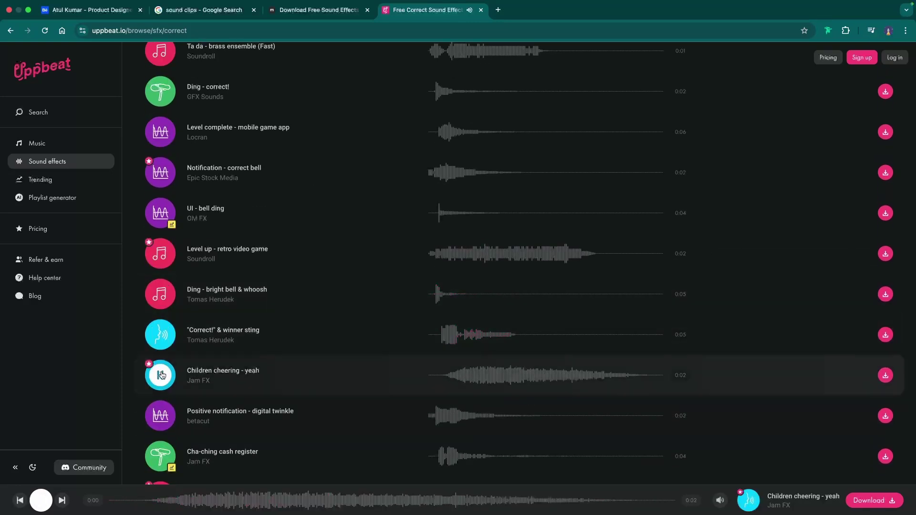
{"action": "left_click", "coordinate": [159, 416]}
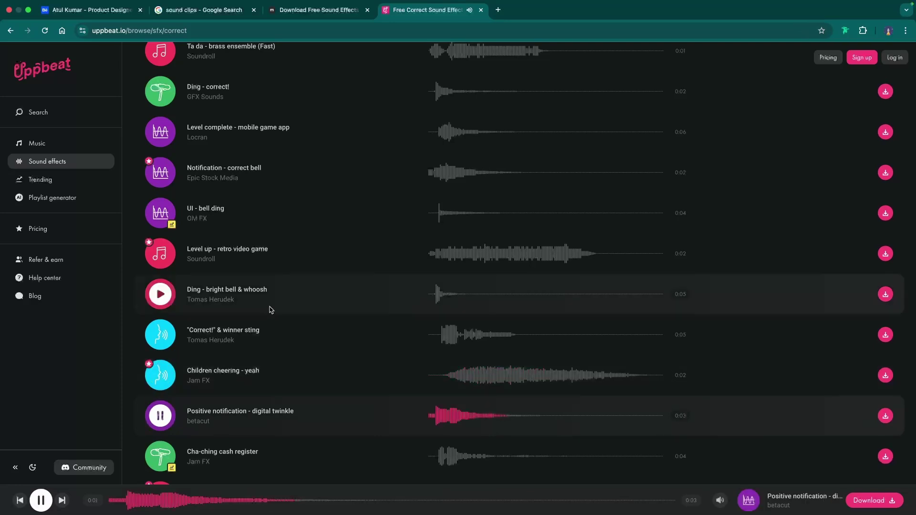
- Download the UI - positive selection sound effect with the free option and dismiss the download message
{"action": "scroll", "coordinate": [271, 311], "scroll_direction": "down", "scroll_amount": 1}
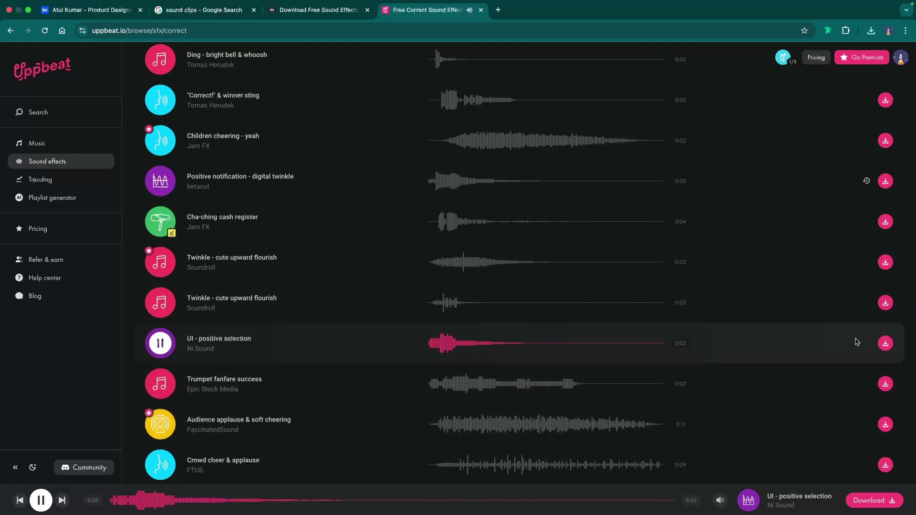
{"action": "left_click", "coordinate": [886, 343]}
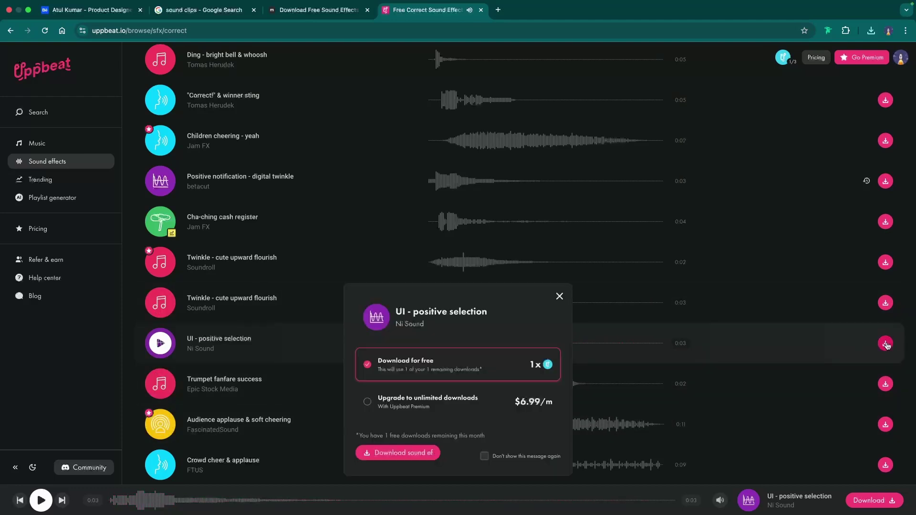
{"action": "left_click", "coordinate": [395, 453]}
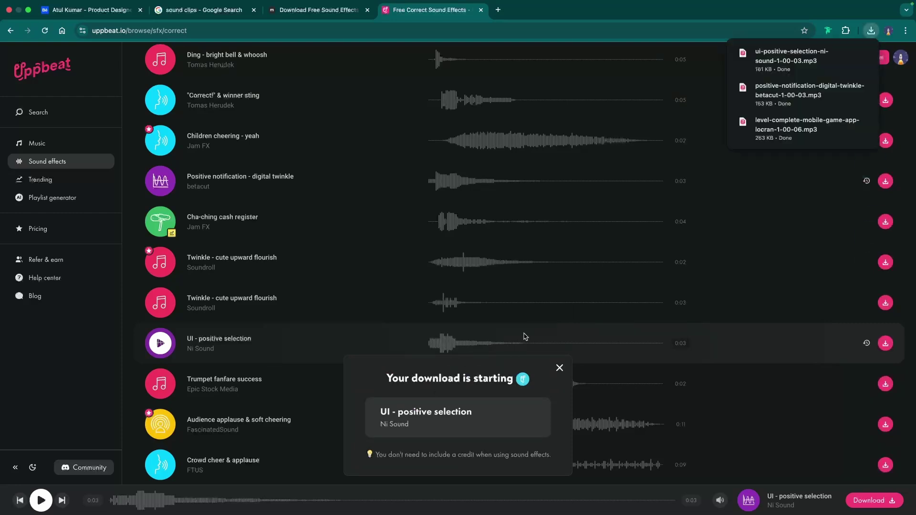
{"action": "left_click", "coordinate": [560, 369]}
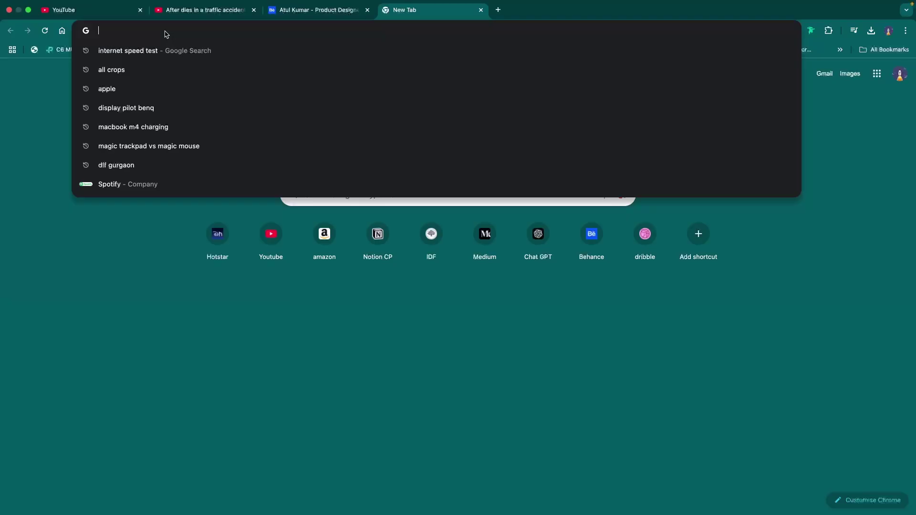
- Go to the LottieFiles website and search its animations for "success"
{"action": "type", "text": "lo"}
{"action": "left_click", "coordinate": [231, 184]}
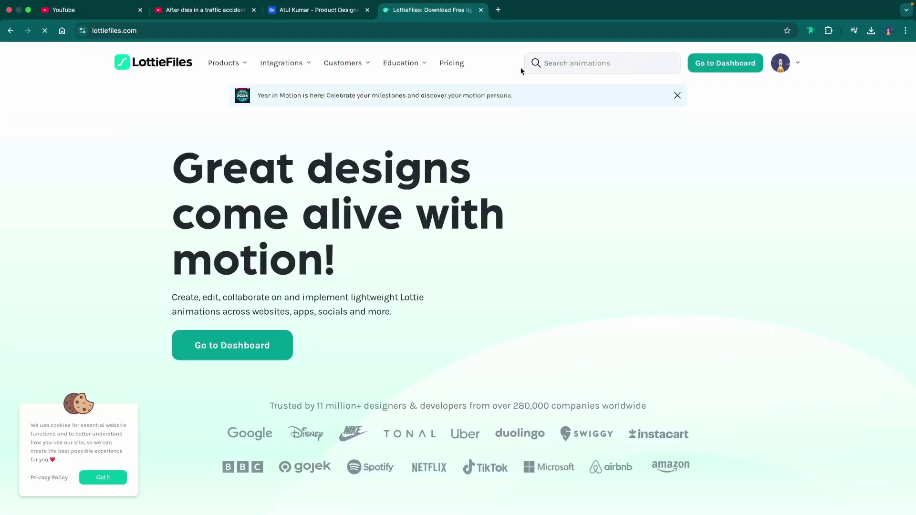
{"action": "left_click", "coordinate": [544, 62]}
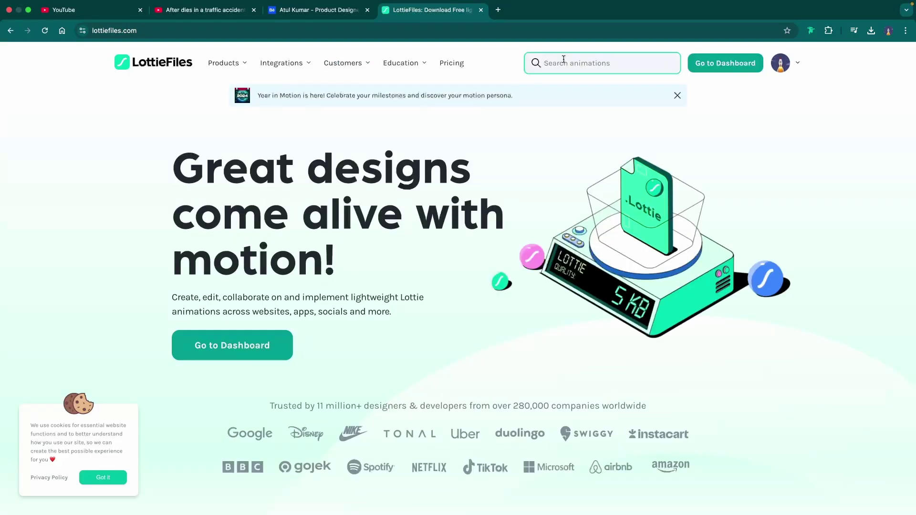
{"action": "type", "text": "succ"}
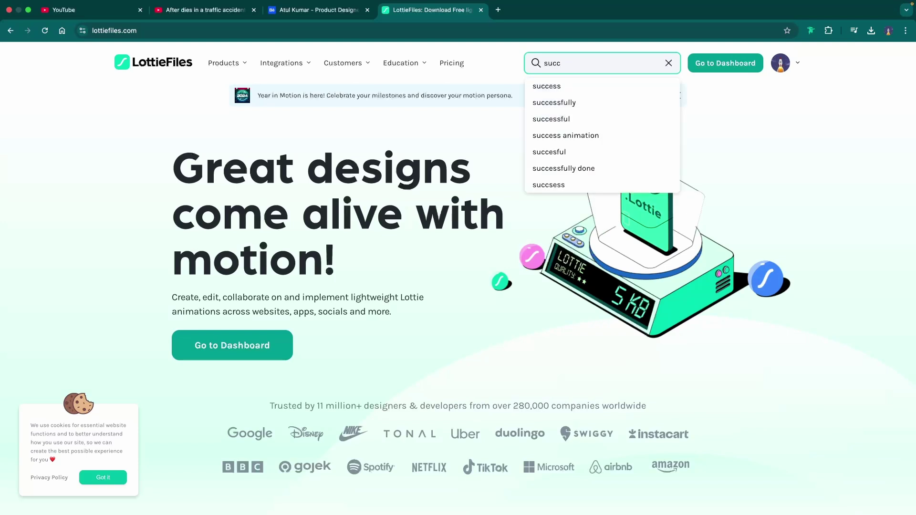
{"action": "left_click", "coordinate": [578, 85]}
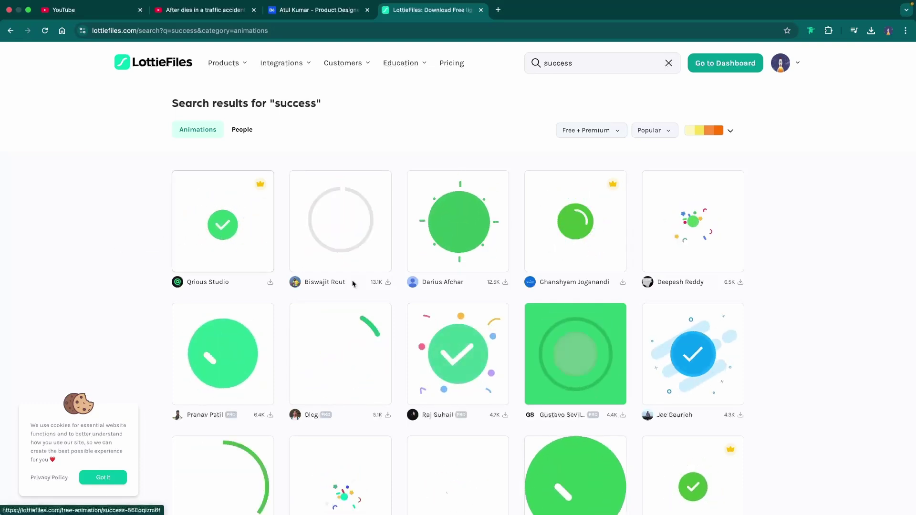
- Open the second success animation in the results for download and export it as a Small GIF with transparent background at 30 fps
{"action": "left_click", "coordinate": [342, 234]}
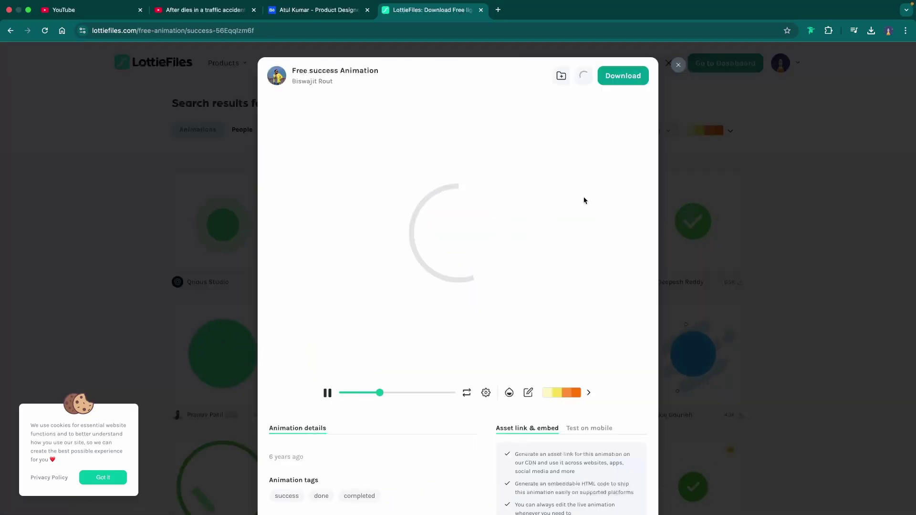
{"action": "left_click", "coordinate": [623, 76]}
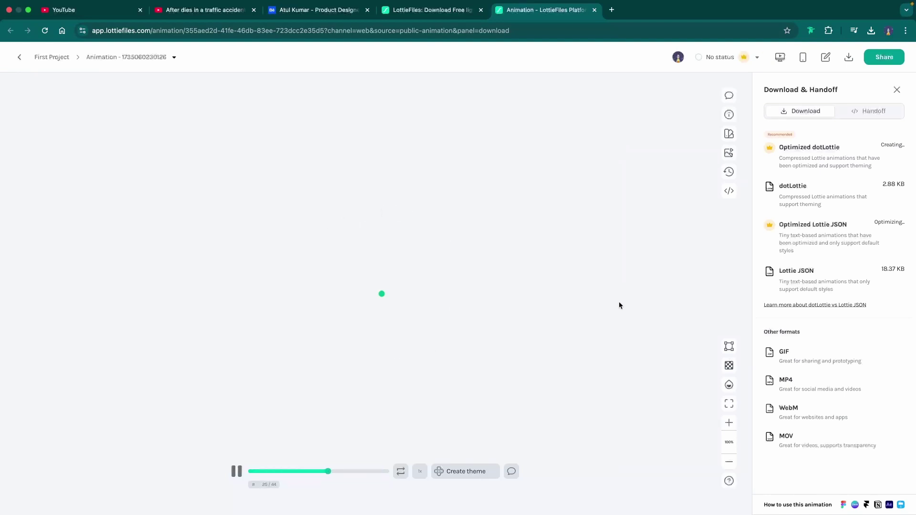
{"action": "left_click", "coordinate": [805, 359]}
{"action": "left_click", "coordinate": [576, 263]}
{"action": "left_click", "coordinate": [550, 315]}
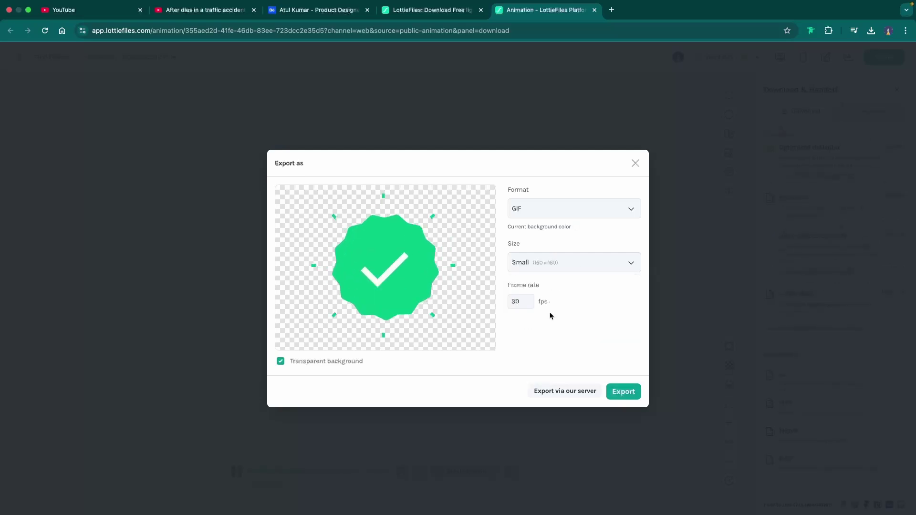
{"action": "left_click", "coordinate": [623, 391]}
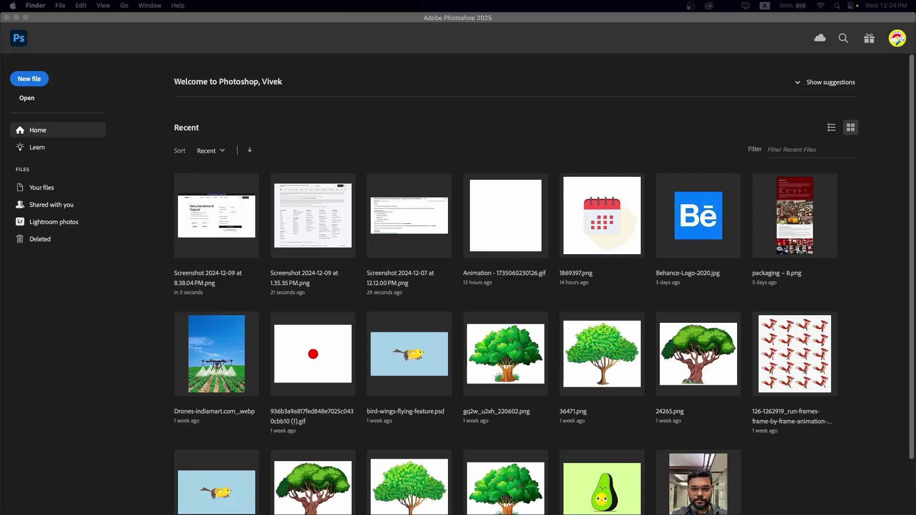
- Switch to Photoshop, open the exported Animation - 1735060230126.gif and play its frame animation
{"action": "left_click_drag", "start_coordinate": [620, 173], "coordinate": [483, 281]}
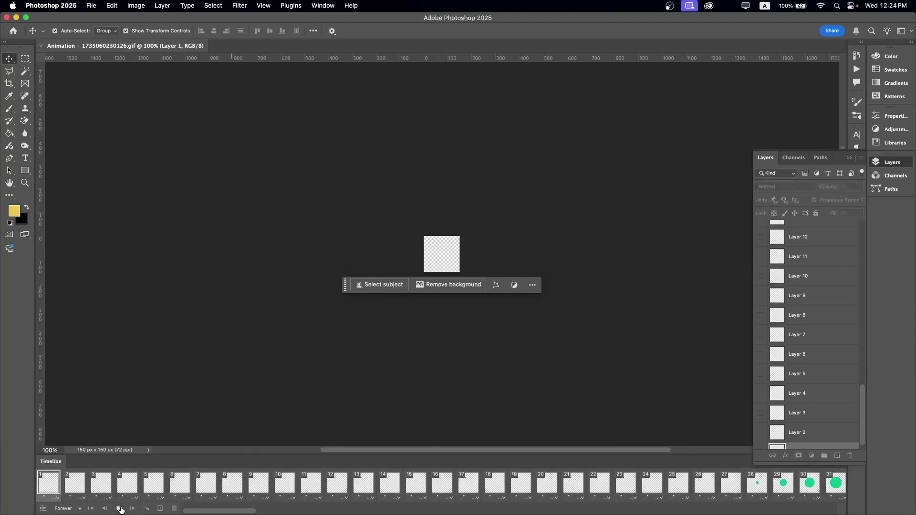
{"action": "left_click", "coordinate": [119, 509]}
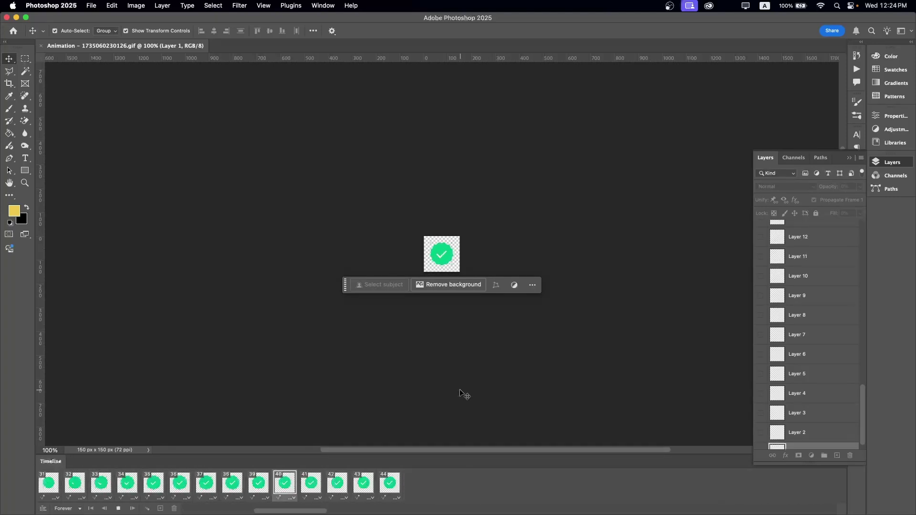
{"action": "key", "text": "space"}
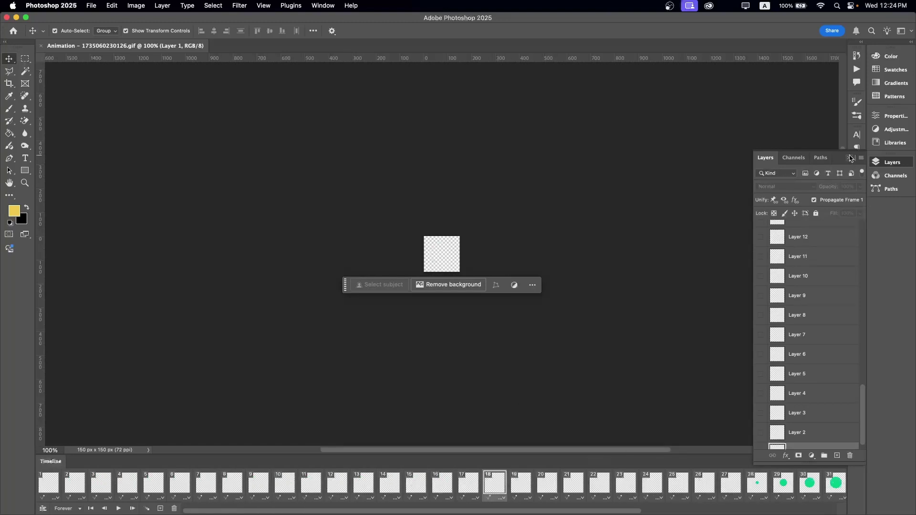
- Collapse the Layers panel and convert the frame animation to a video timeline
{"action": "left_click", "coordinate": [850, 158]}
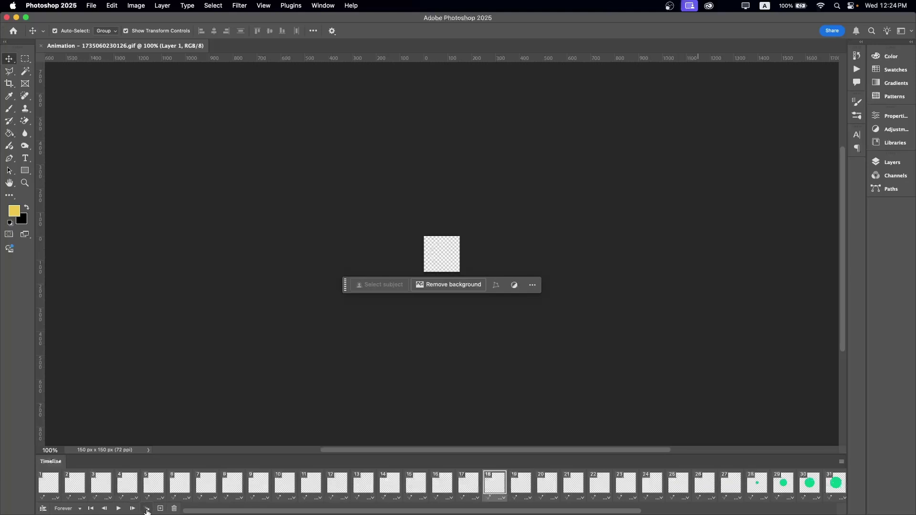
{"action": "left_click", "coordinate": [841, 462]}
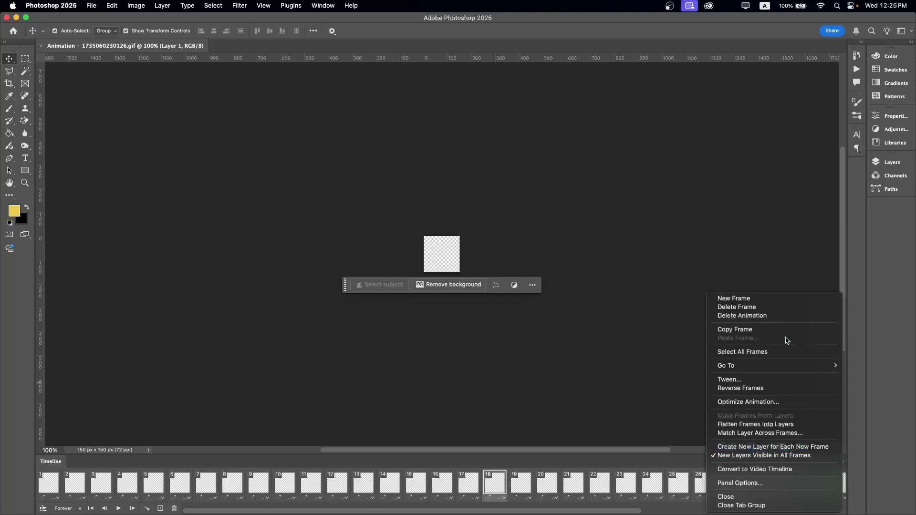
{"action": "left_click", "coordinate": [766, 470]}
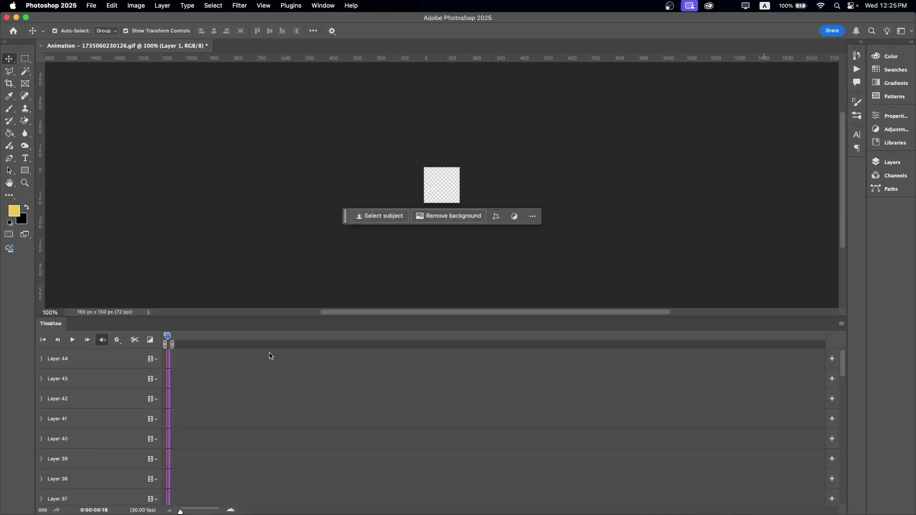
- Enlarge the timeline scale and play the video timeline from its start
{"action": "left_click_drag", "start_coordinate": [181, 511], "coordinate": [197, 512]}
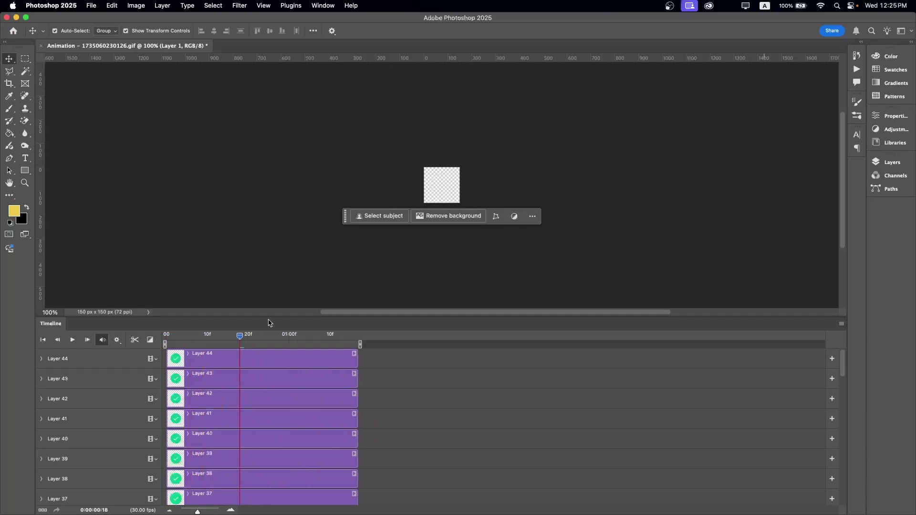
{"action": "left_click_drag", "start_coordinate": [241, 340], "coordinate": [166, 339]}
{"action": "key", "text": "space"}
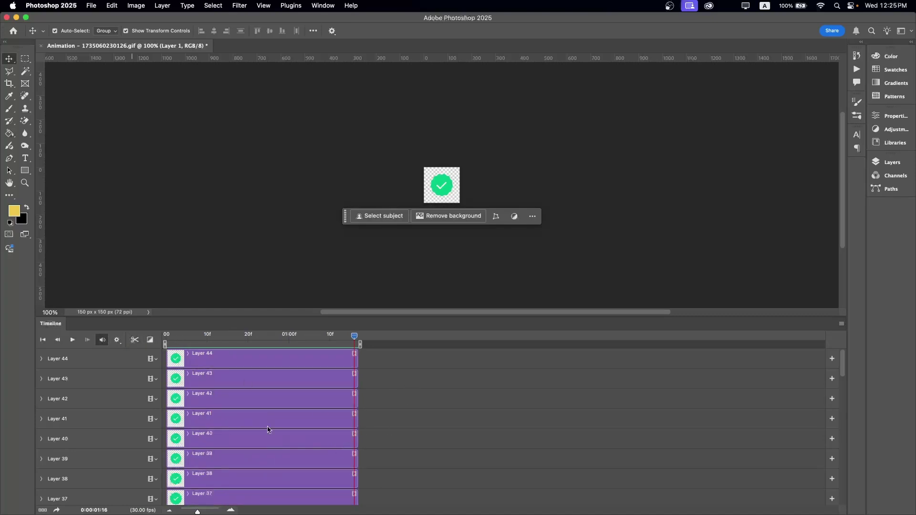
- Add the ui-positive-selection MP3 from the Documents folder to the audio track and play the timeline from its start
{"action": "scroll", "coordinate": [248, 430], "scroll_direction": "down", "scroll_amount": 10}
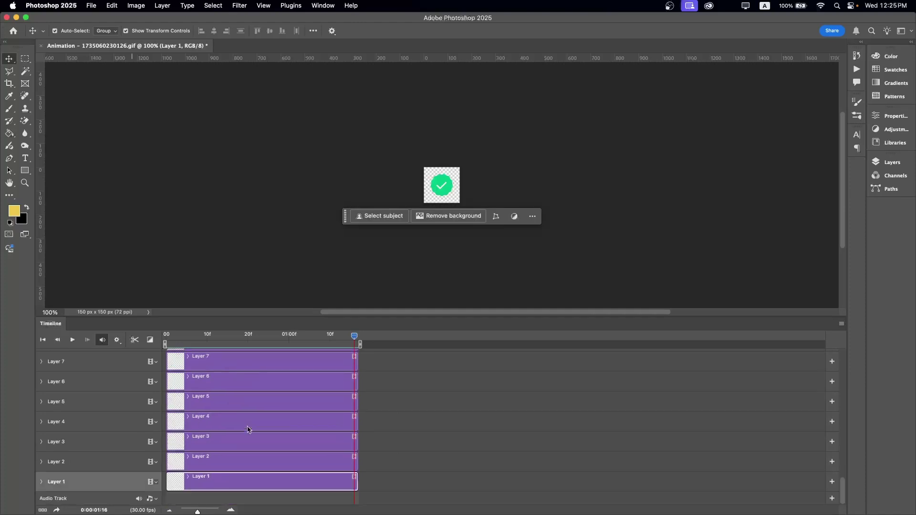
{"action": "left_click", "coordinate": [155, 501]}
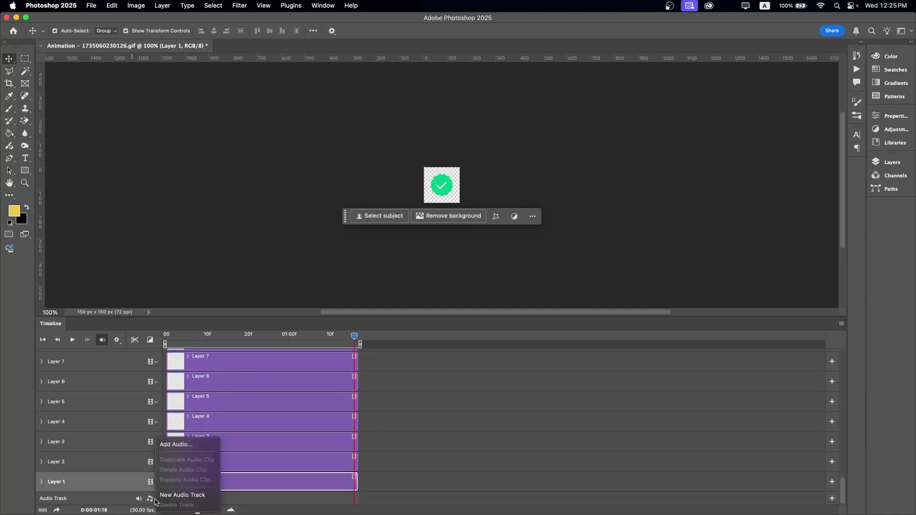
{"action": "left_click", "coordinate": [184, 449]}
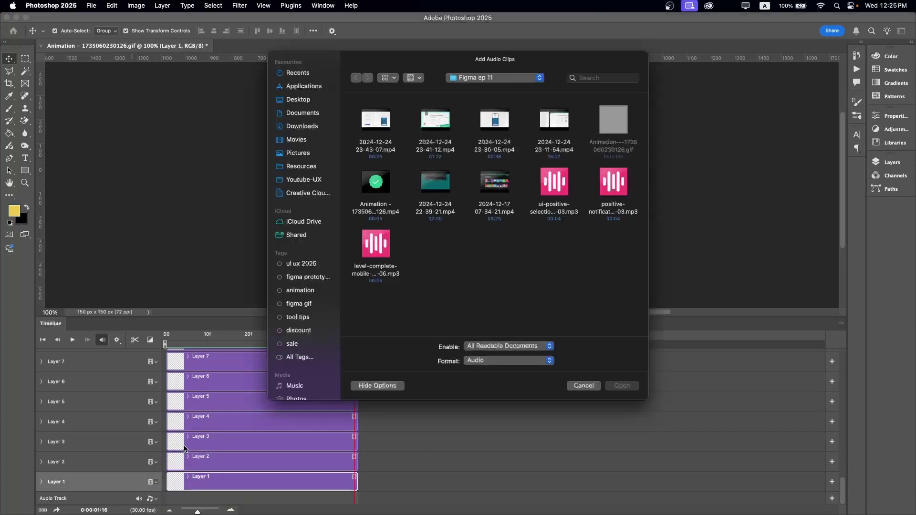
{"action": "left_click", "coordinate": [301, 115]}
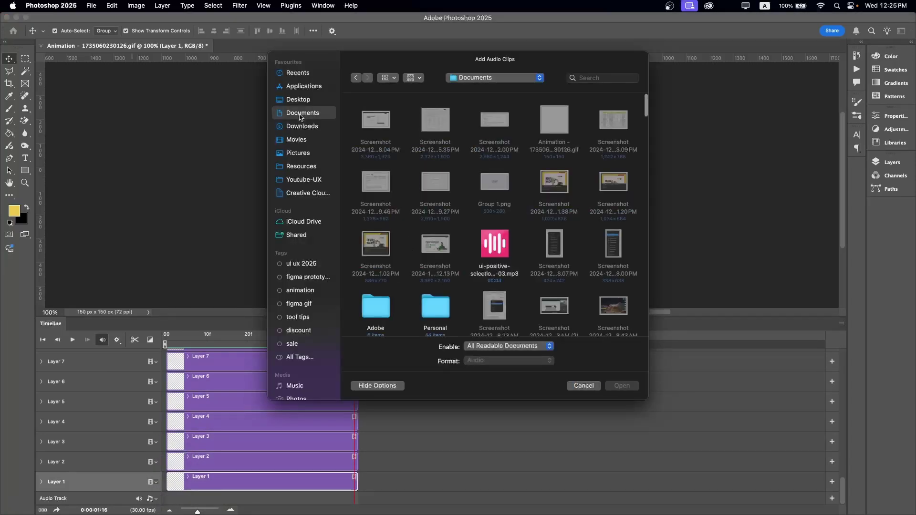
{"action": "left_click", "coordinate": [494, 245]}
{"action": "left_click", "coordinate": [622, 387]}
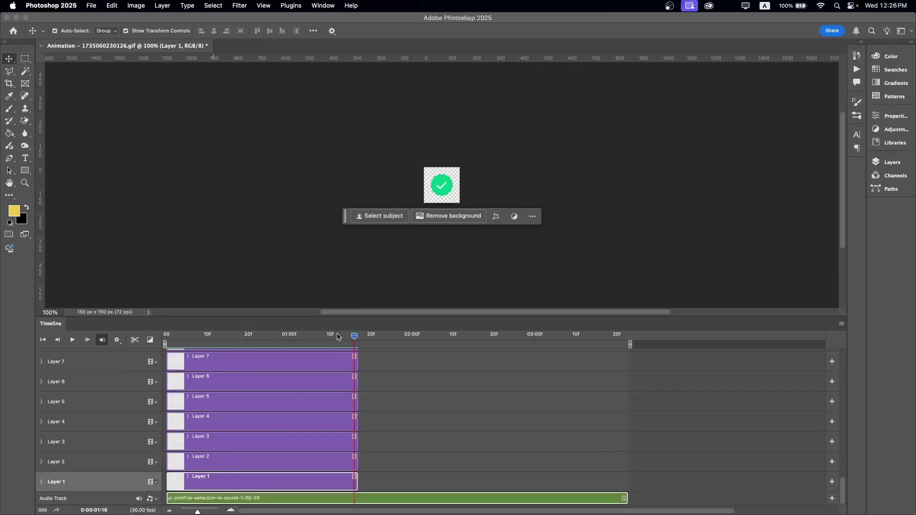
{"action": "left_click_drag", "start_coordinate": [360, 339], "coordinate": [150, 341]}
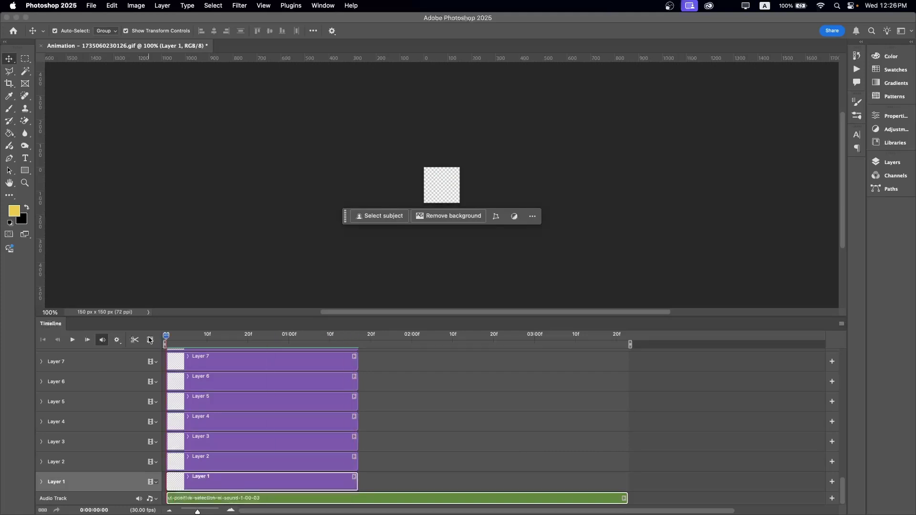
{"action": "key", "text": "space"}
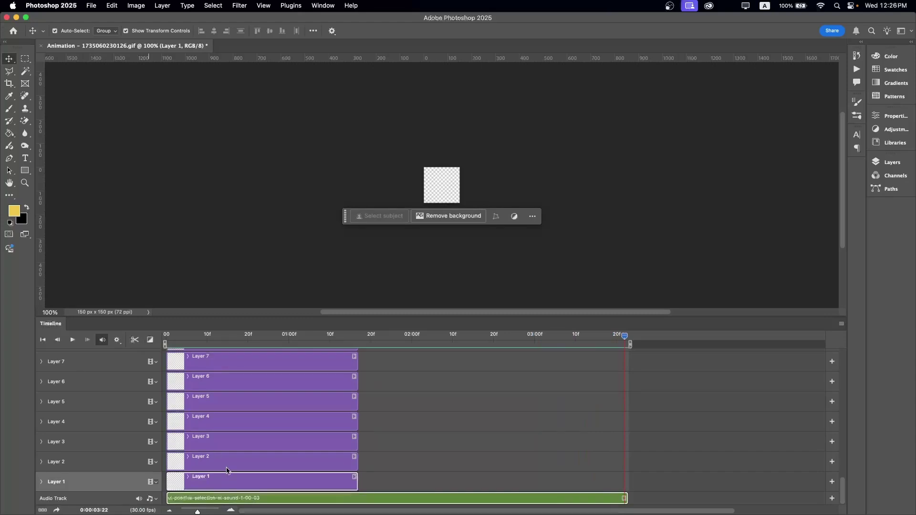
- Move the audio clip to start at about frame 20 and play the timeline from the beginning
{"action": "mouse_move", "coordinate": [186, 501]}
{"action": "left_mouse_down"}
{"action": "mouse_move", "coordinate": [221, 500]}
{"action": "mouse_move", "coordinate": [181, 493]}
{"action": "left_mouse_up"}
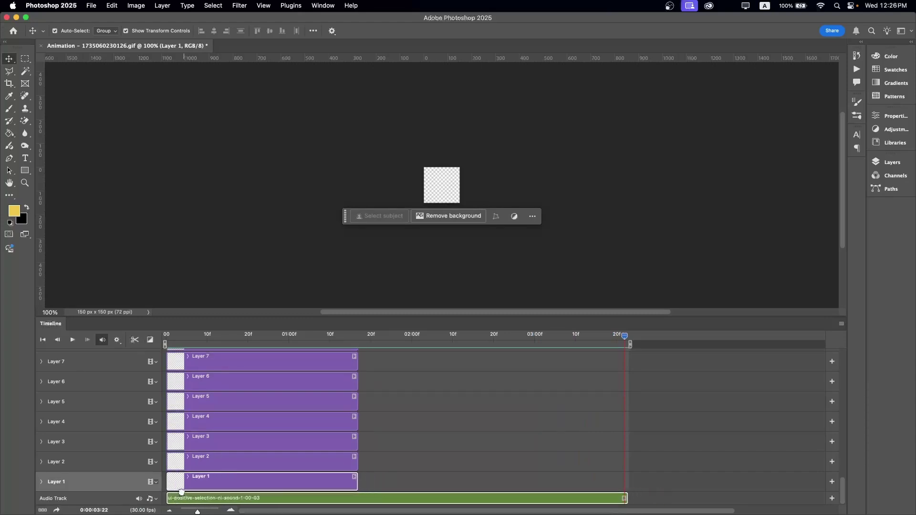
{"action": "left_click", "coordinate": [407, 482]}
{"action": "left_click", "coordinate": [354, 502]}
{"action": "left_click_drag", "start_coordinate": [280, 503], "coordinate": [353, 499]}
{"action": "left_click", "coordinate": [244, 336]}
{"action": "left_click_drag", "start_coordinate": [244, 337], "coordinate": [112, 339]}
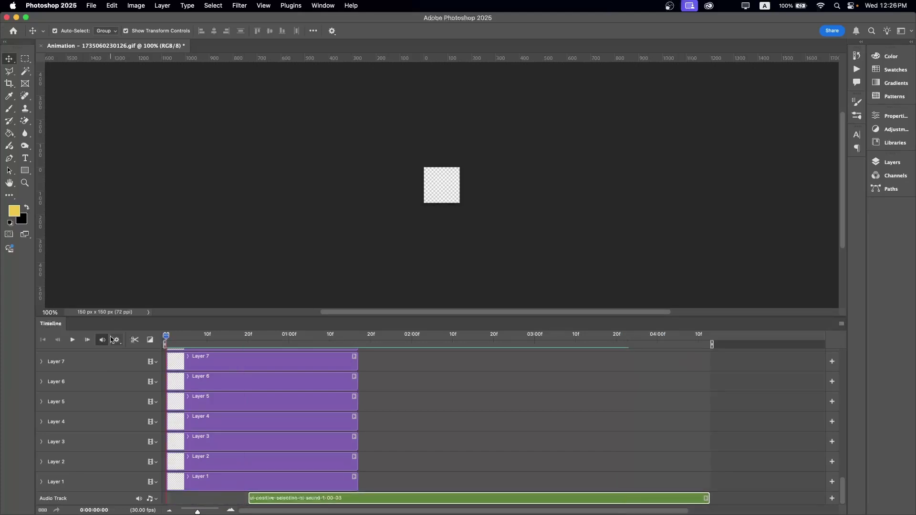
{"action": "key", "text": "space"}
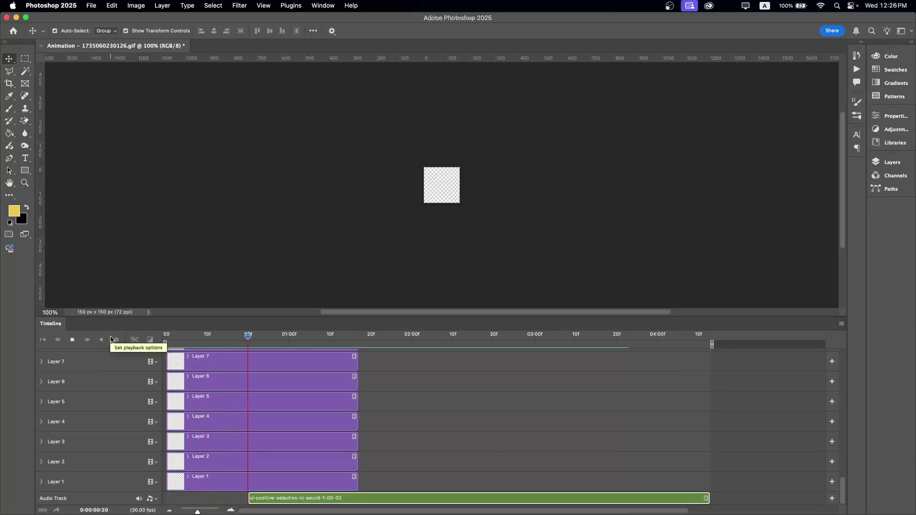
{"action": "key", "text": "space"}
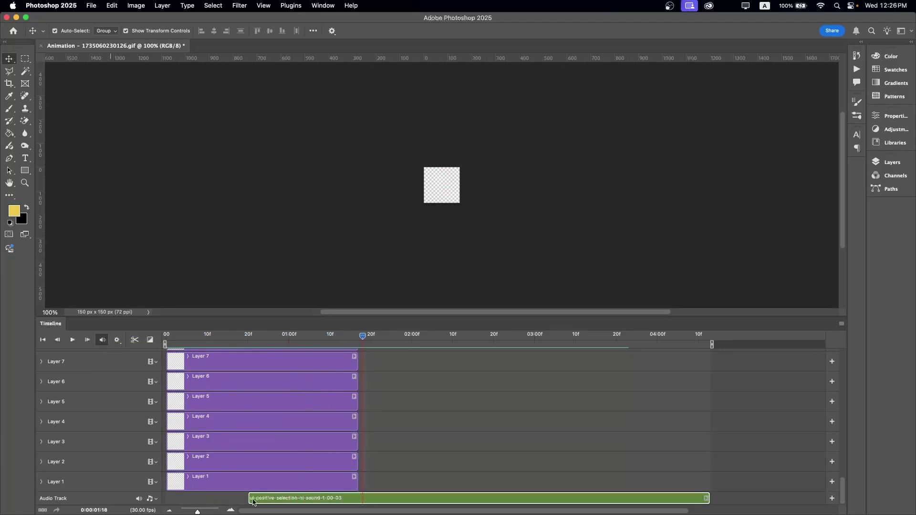
- Nudge the audio clip's start to about frame 21 and play the timeline again from the beginning
{"action": "mouse_move", "coordinate": [260, 501]}
{"action": "left_mouse_down"}
{"action": "mouse_move", "coordinate": [272, 501]}
{"action": "mouse_move", "coordinate": [264, 500]}
{"action": "left_mouse_up"}
{"action": "left_click", "coordinate": [198, 340]}
{"action": "left_click_drag", "start_coordinate": [199, 340], "coordinate": [141, 341]}
{"action": "key", "text": "space"}
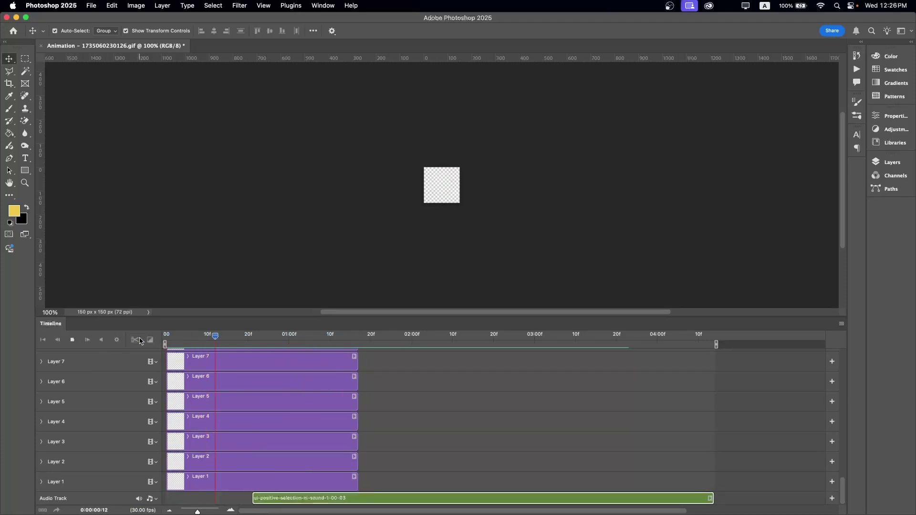
{"action": "key", "text": "space"}
- Trim the audio clip's end to about 03:00 and extend the Layer 44 clip to end at 03:00
{"action": "left_click_drag", "start_coordinate": [281, 340], "coordinate": [536, 348]}
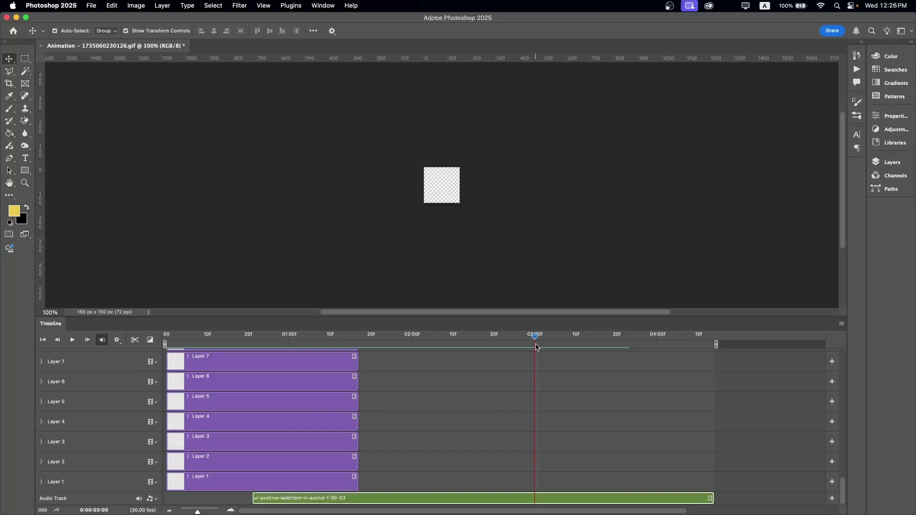
{"action": "left_click_drag", "start_coordinate": [711, 498], "coordinate": [535, 497]}
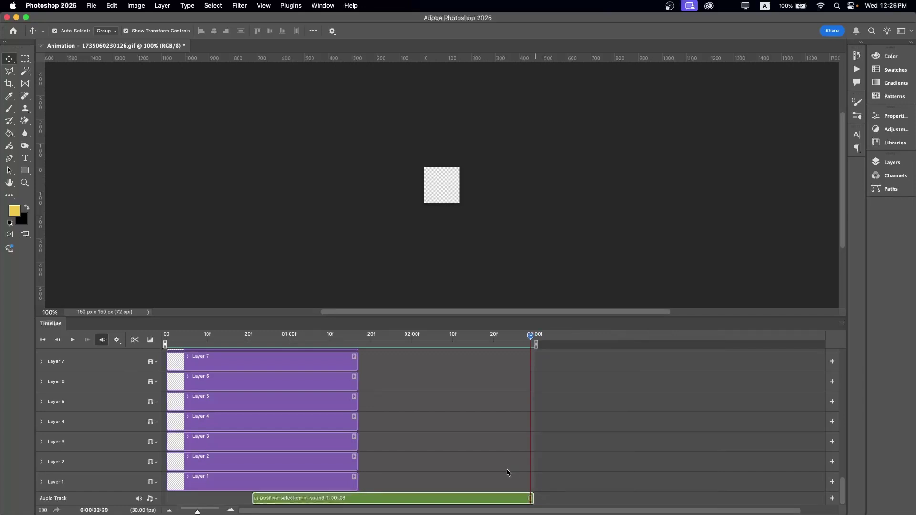
{"action": "scroll", "coordinate": [412, 420], "scroll_direction": "up", "scroll_amount": 15}
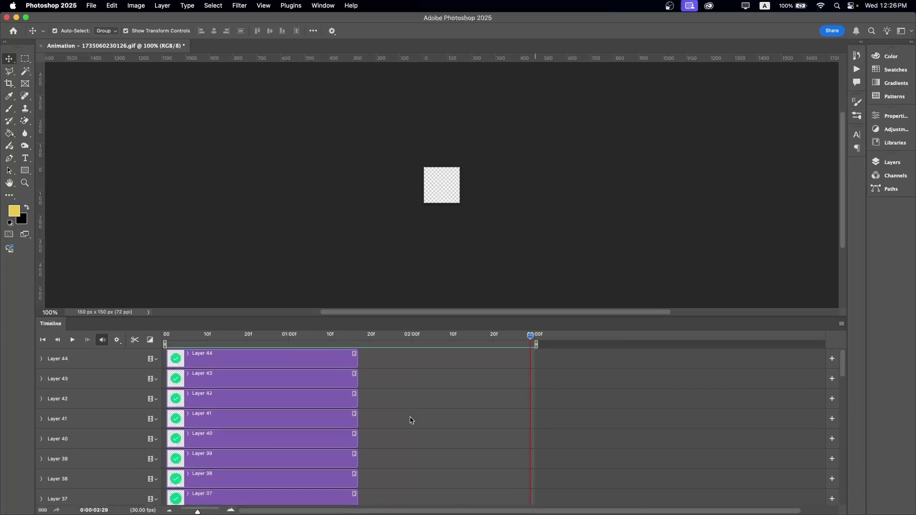
{"action": "left_click", "coordinate": [317, 360]}
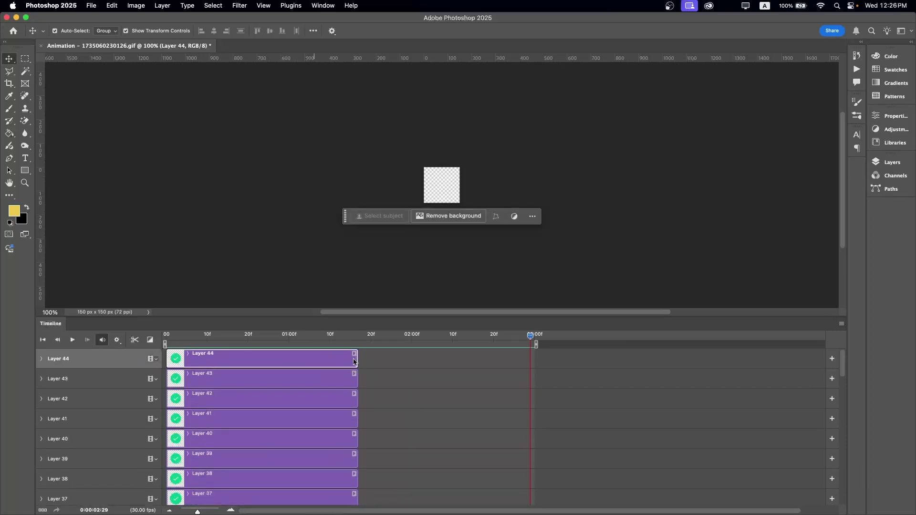
{"action": "left_click_drag", "start_coordinate": [357, 358], "coordinate": [530, 367]}
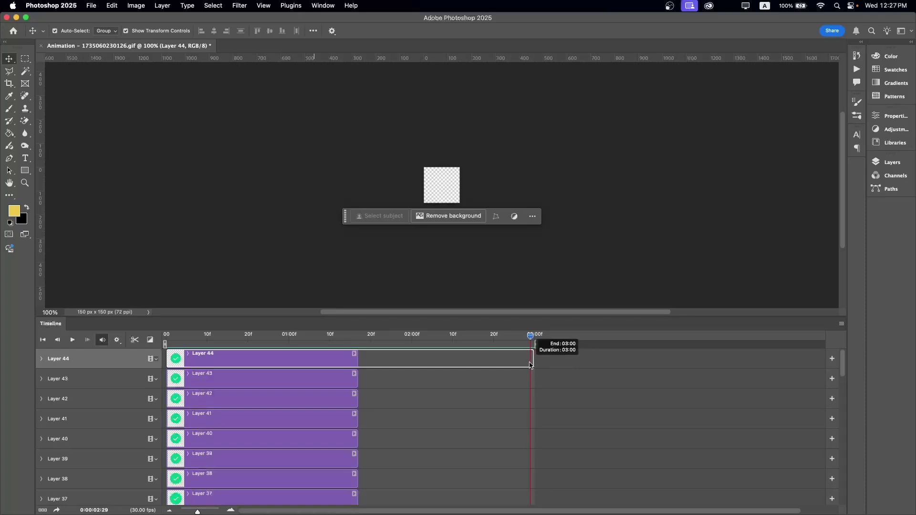
{"action": "left_click_drag", "start_coordinate": [531, 365], "coordinate": [531, 365]}
{"action": "scroll", "coordinate": [436, 435], "scroll_direction": "down", "scroll_amount": 10}
{"action": "scroll", "coordinate": [436, 434], "scroll_direction": "up", "scroll_amount": 10}
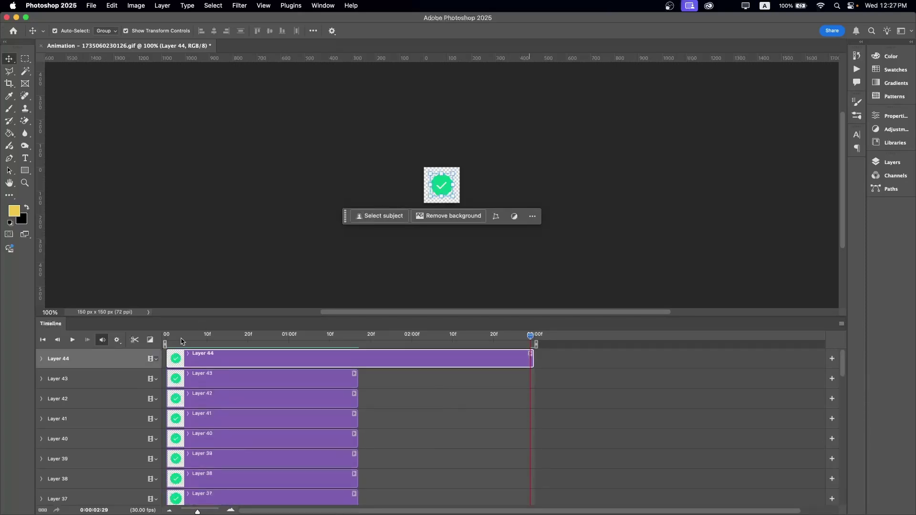
- Deselect the layer and play the edited timeline from its start to check the animation with the sound
{"action": "left_click", "coordinate": [73, 340]}
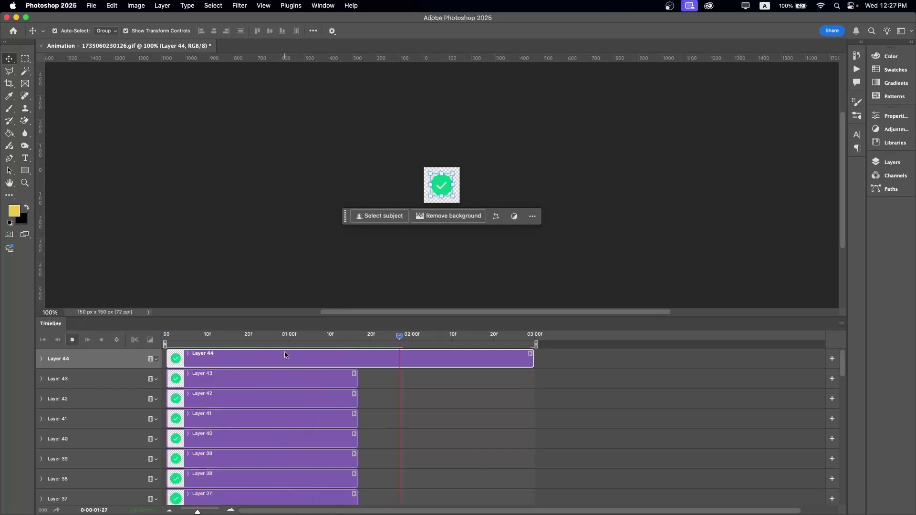
{"action": "left_click", "coordinate": [612, 379]}
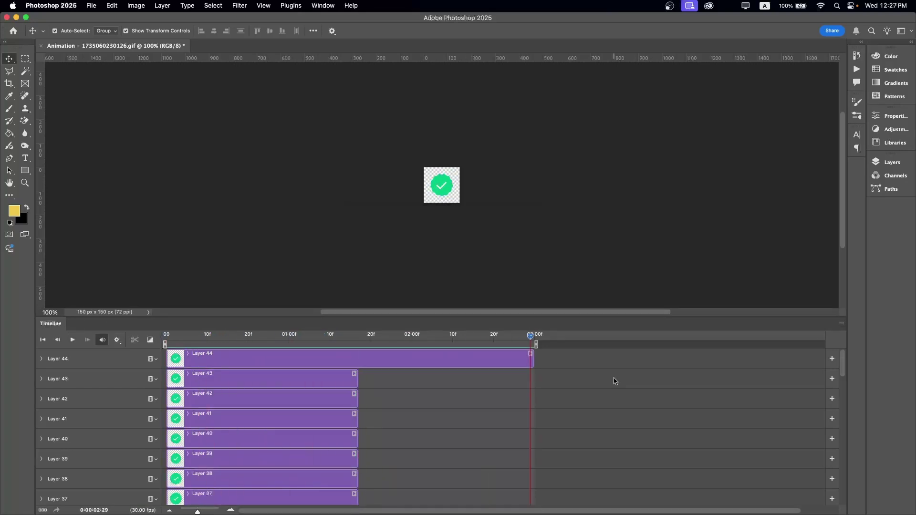
{"action": "left_click_drag", "start_coordinate": [174, 338], "coordinate": [156, 339]}
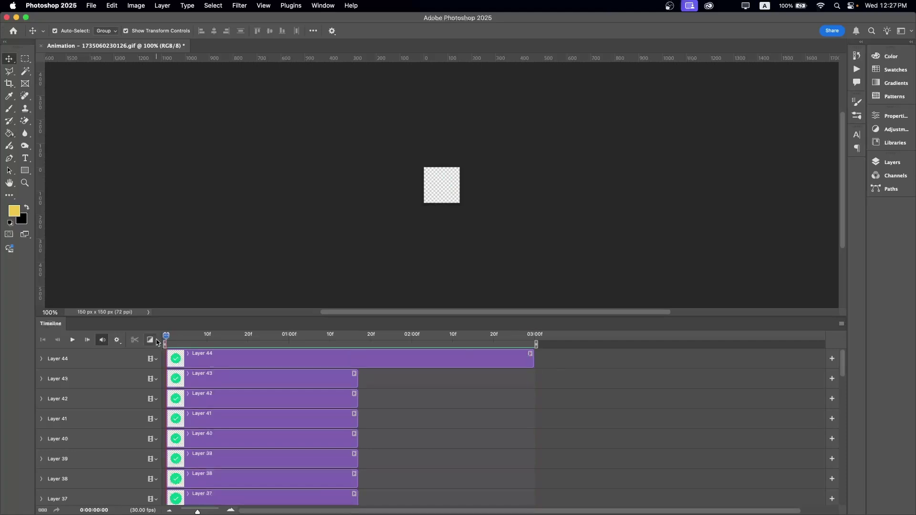
{"action": "key", "text": "space"}
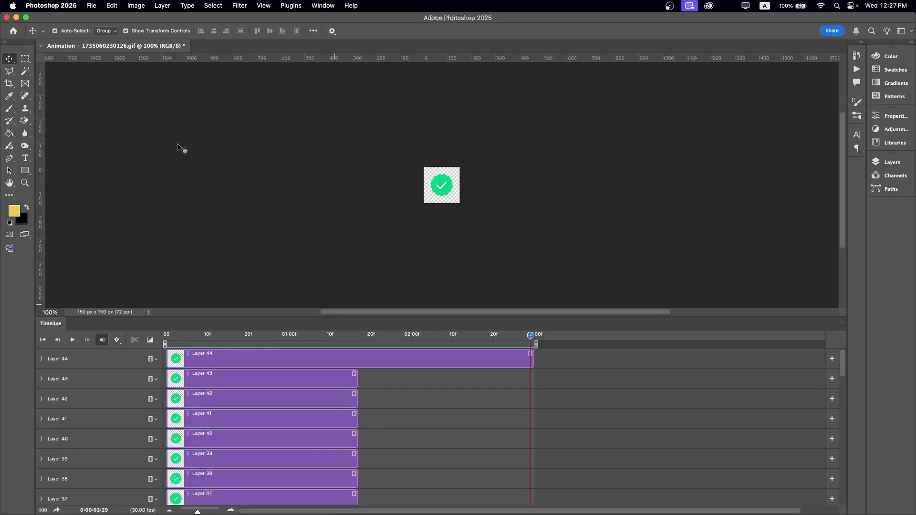
- Open the Save for Web (Legacy) export for the animation and play its GIF preview
{"action": "left_click", "coordinate": [92, 6]}
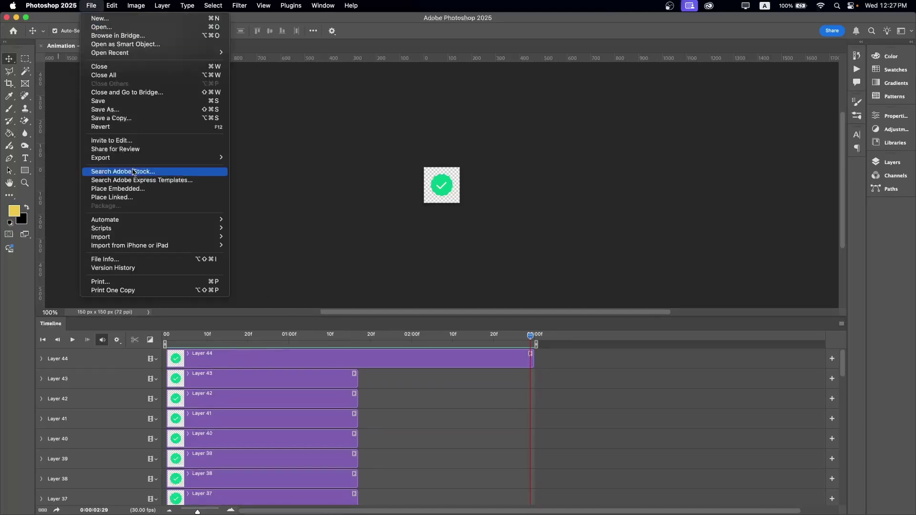
{"action": "mouse_move", "coordinate": [145, 160]}
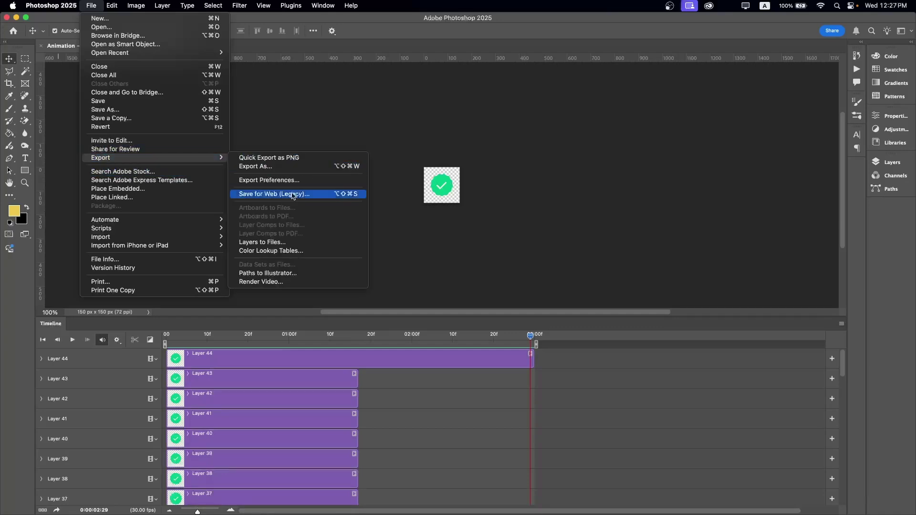
{"action": "left_click", "coordinate": [293, 195]}
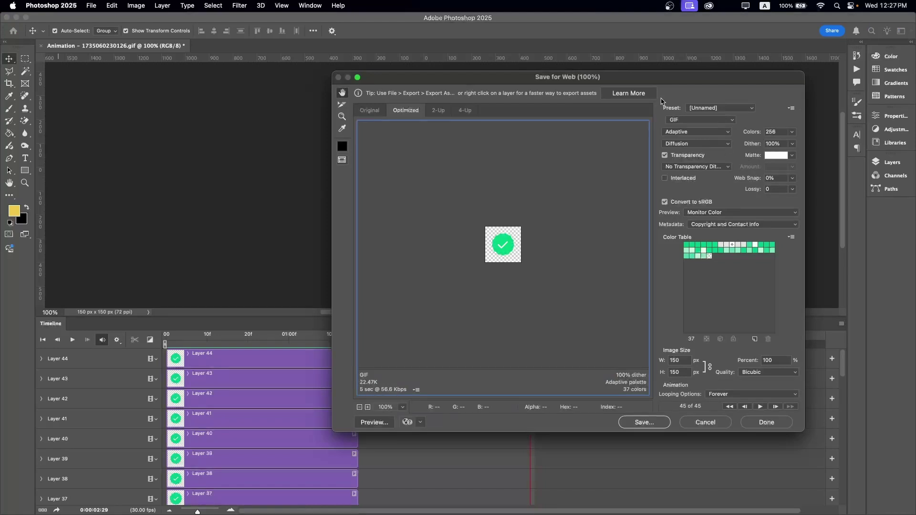
{"action": "left_click_drag", "start_coordinate": [667, 80], "coordinate": [504, 97]}
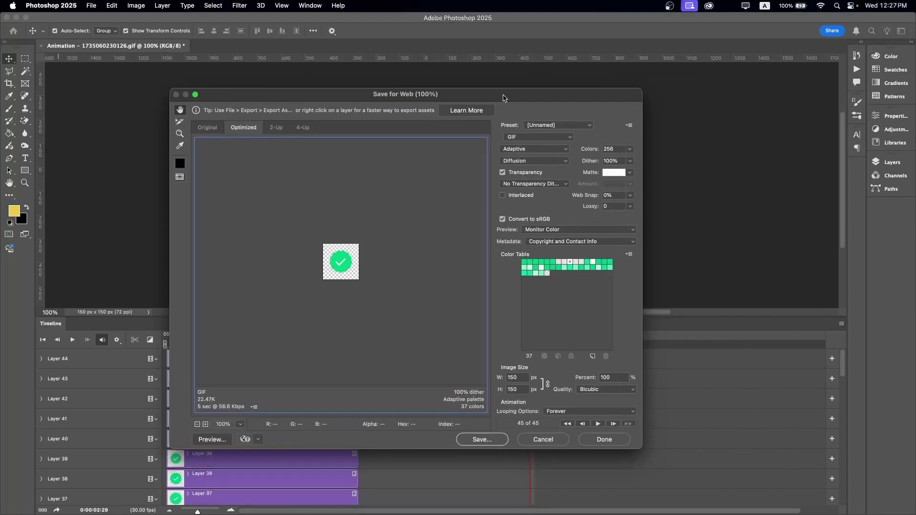
{"action": "left_click", "coordinate": [598, 424]}
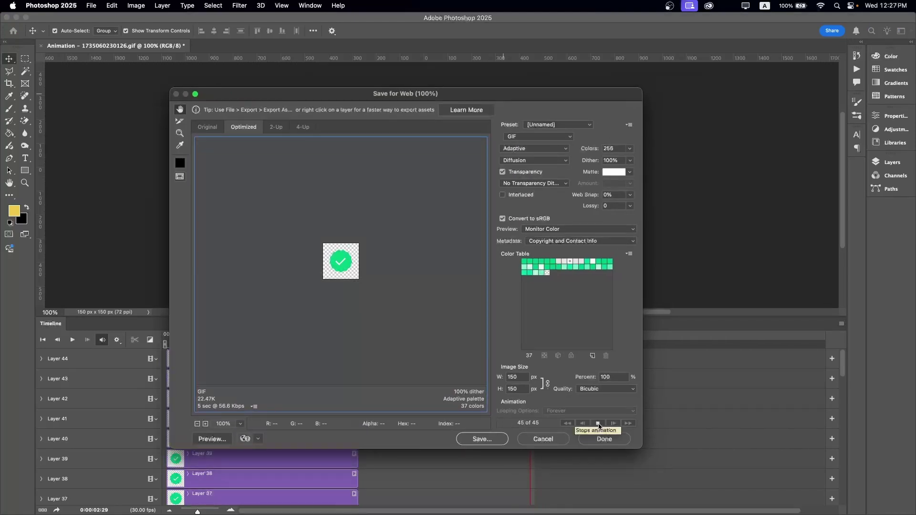
- Save the optimized GIF in the Documents folder as Animation---1234.gif
{"action": "left_click", "coordinate": [477, 439]}
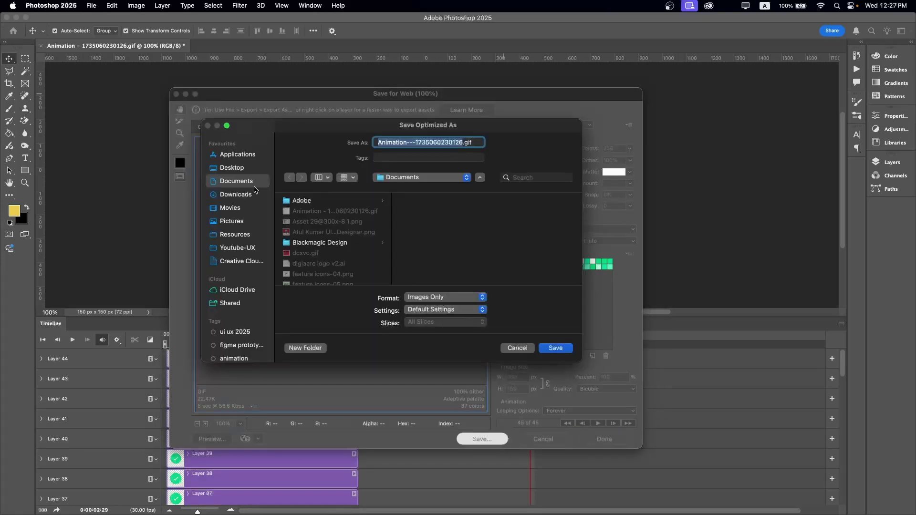
{"action": "left_click", "coordinate": [451, 141]}
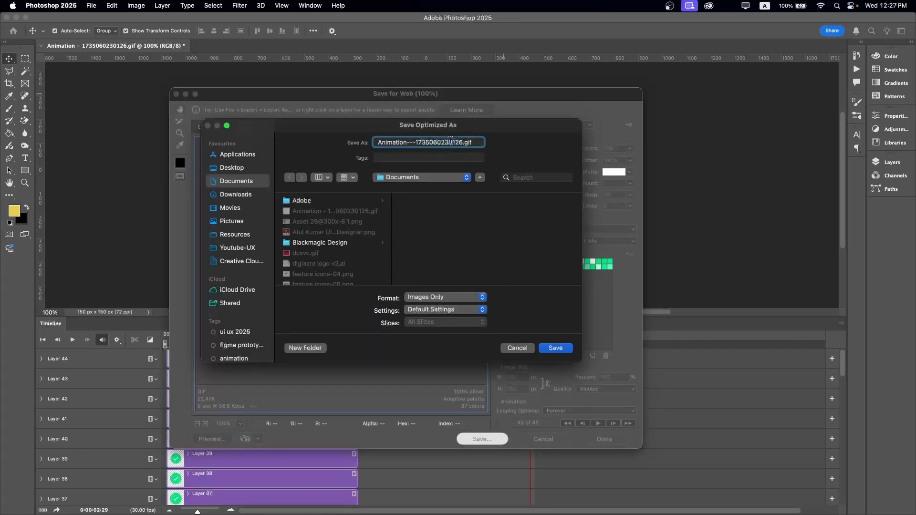
{"action": "left_click_drag", "start_coordinate": [461, 142], "coordinate": [416, 142]}
{"action": "key", "text": "BackSpace"}
{"action": "type", "text": "1234"}
{"action": "left_click", "coordinate": [555, 348]}
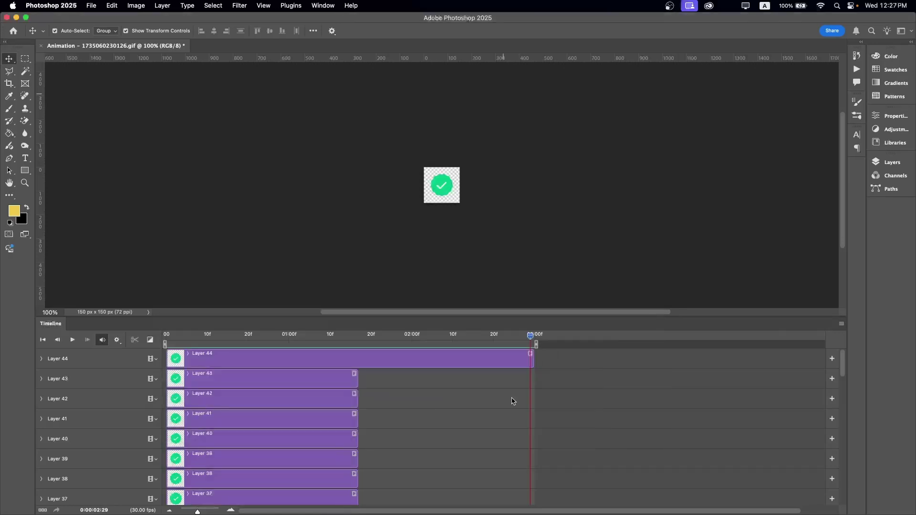
- Open the Render Video export for the animation and set the Documents folder as the output location
{"action": "left_click", "coordinate": [93, 7]}
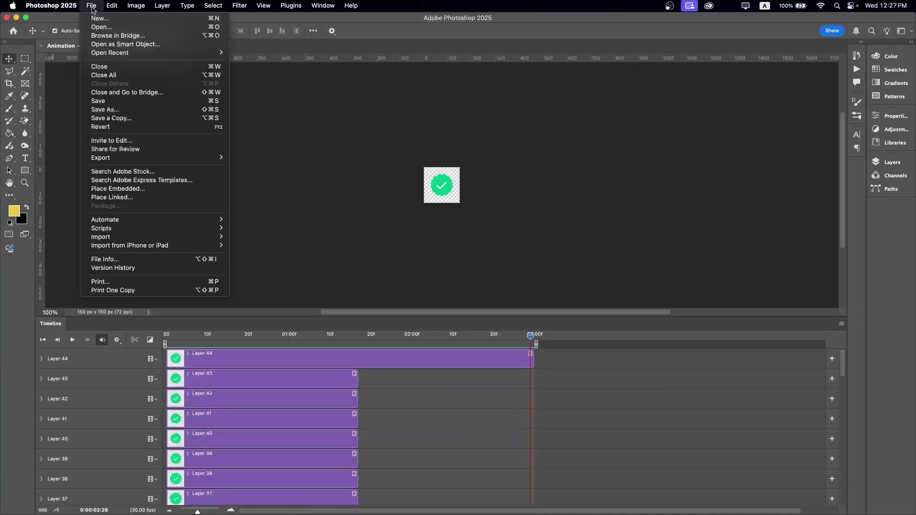
{"action": "mouse_move", "coordinate": [175, 162]}
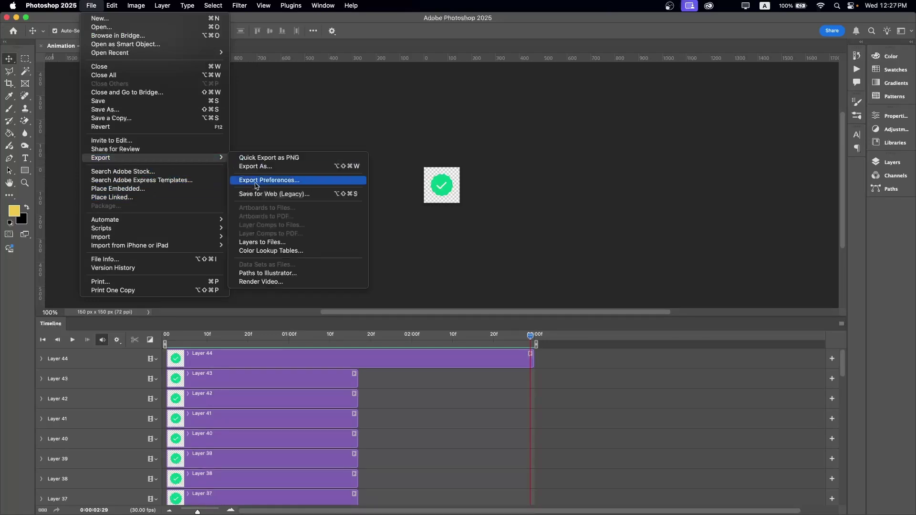
{"action": "left_click", "coordinate": [264, 282]}
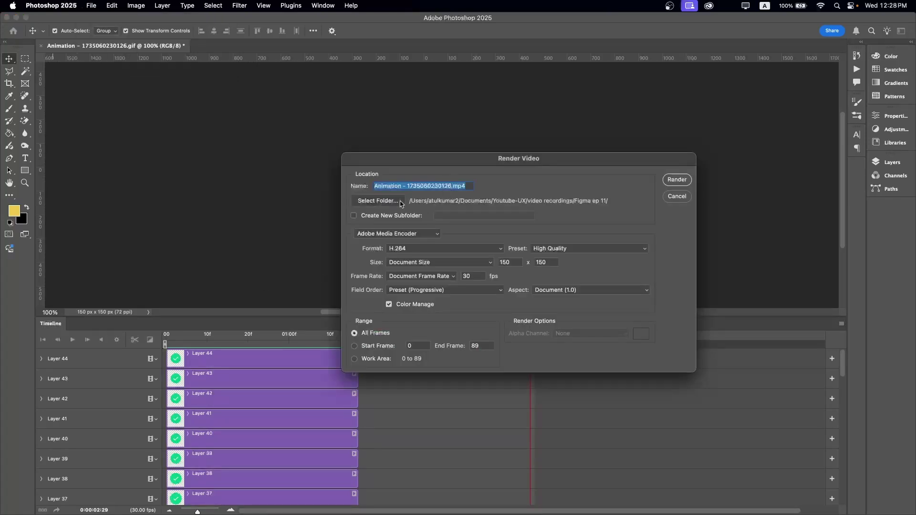
{"action": "left_click", "coordinate": [389, 206]}
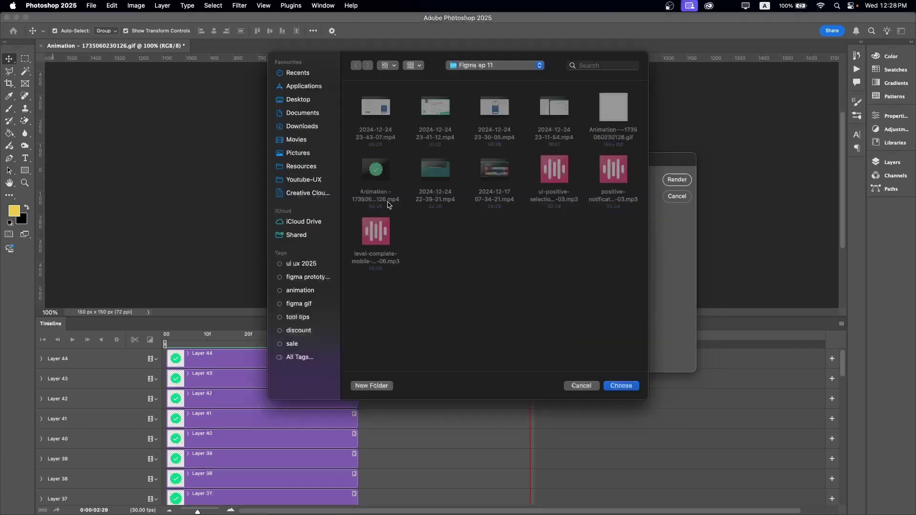
{"action": "left_click", "coordinate": [297, 113]}
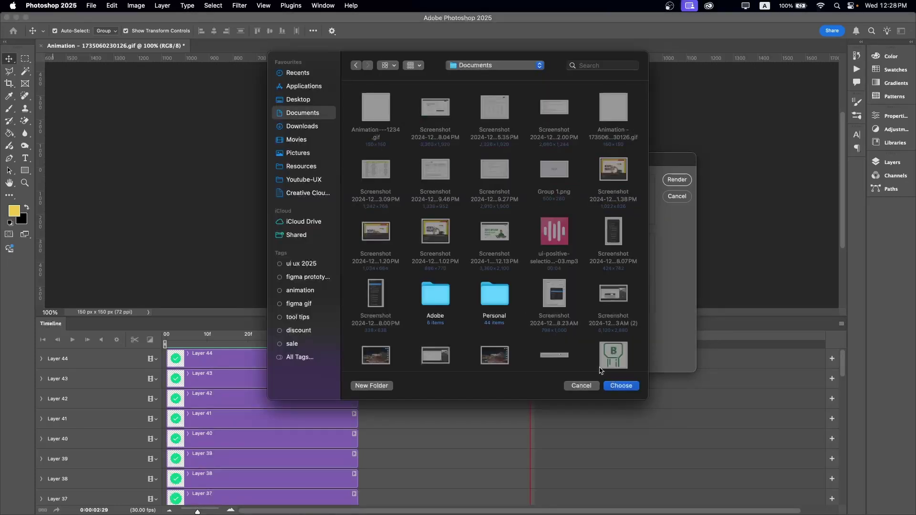
{"action": "left_click", "coordinate": [620, 386]}
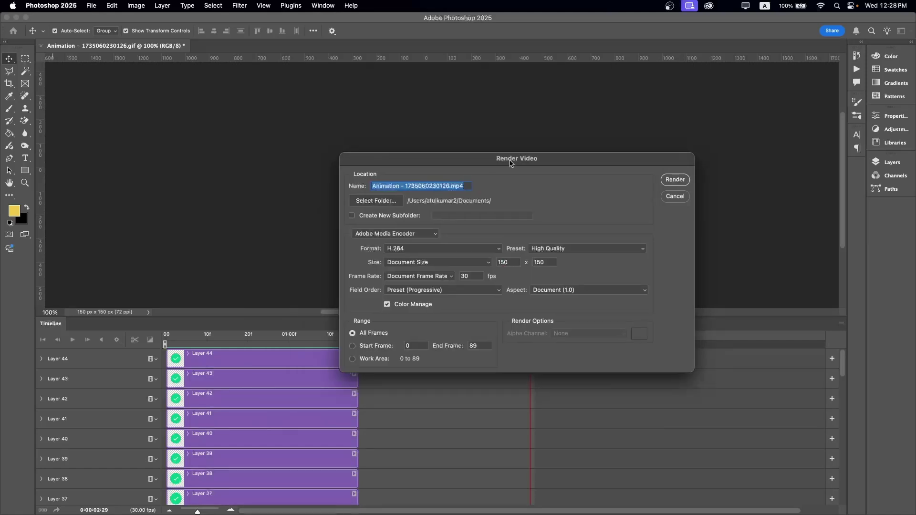
- Render the video as Animation - 1234.mp4, and close the animation document without saving it
{"action": "left_click_drag", "start_coordinate": [512, 163], "coordinate": [444, 158]}
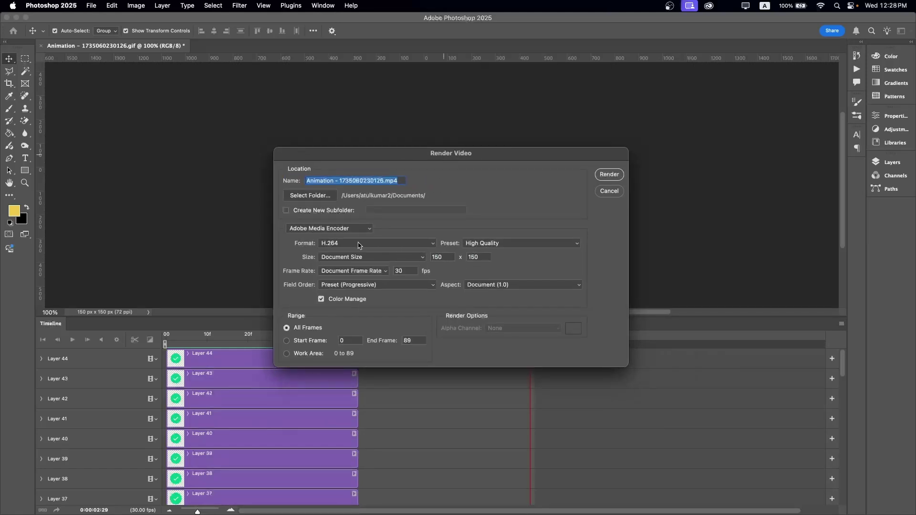
{"action": "double_click", "coordinate": [363, 181]}
{"action": "type", "text": "1234"}
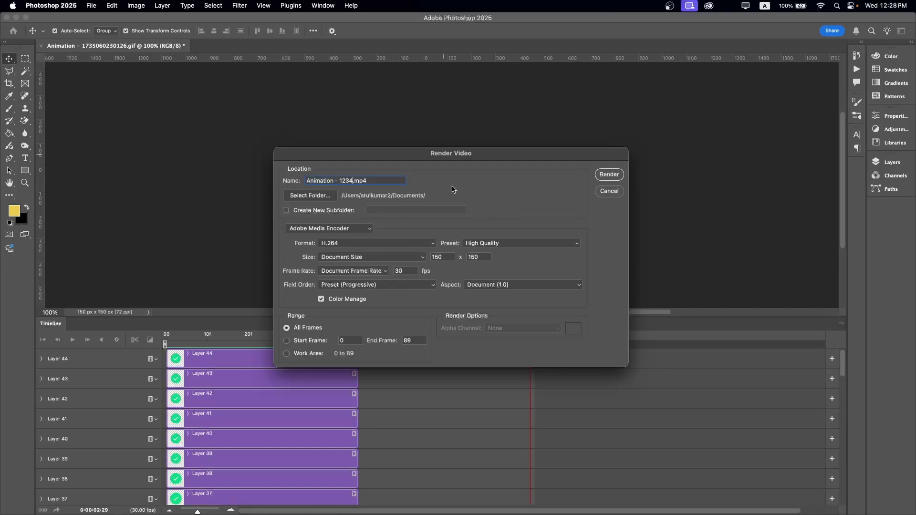
{"action": "left_click", "coordinate": [612, 176]}
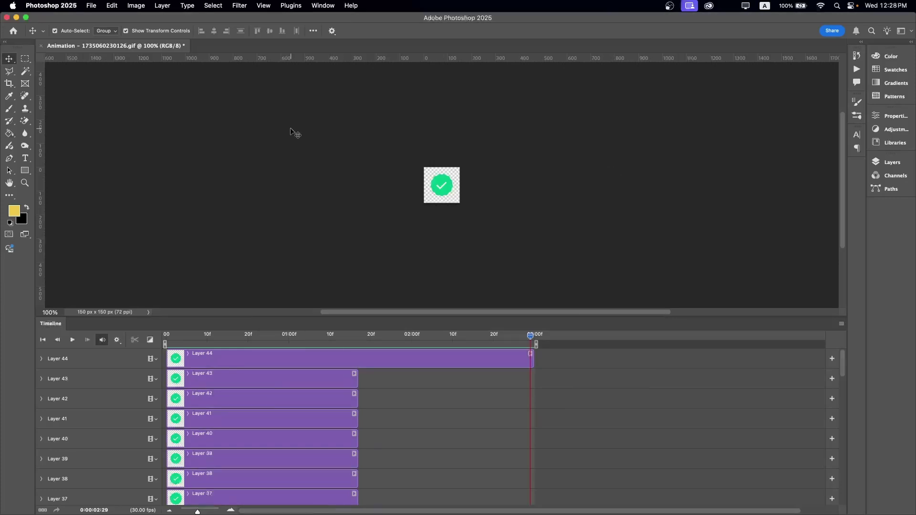
{"action": "left_click", "coordinate": [41, 47]}
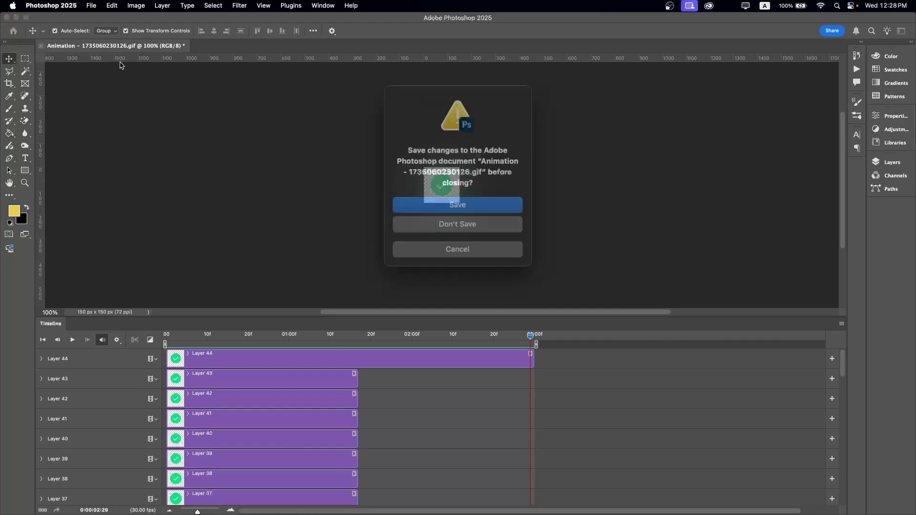
{"action": "left_click", "coordinate": [465, 219]}
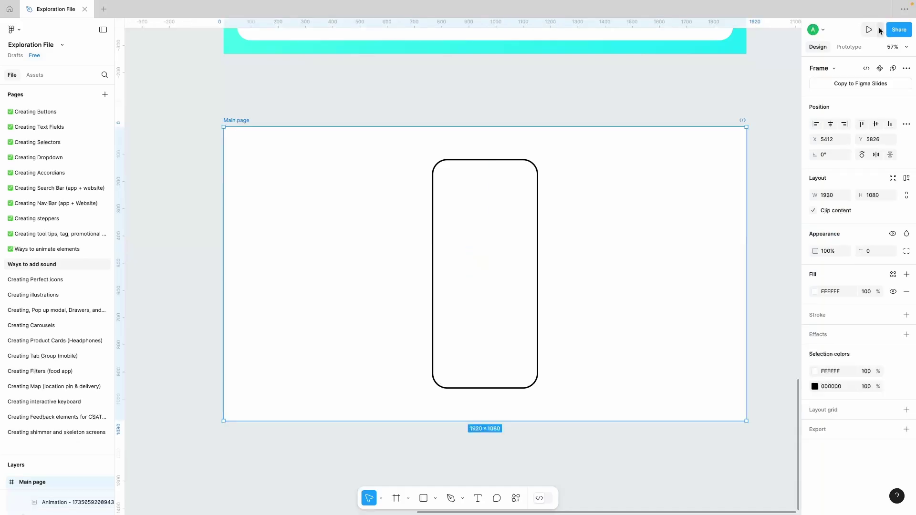
- Switch to Figma and open the prototype preview of the Main page frame
{"action": "key", "text": "shift+space"}
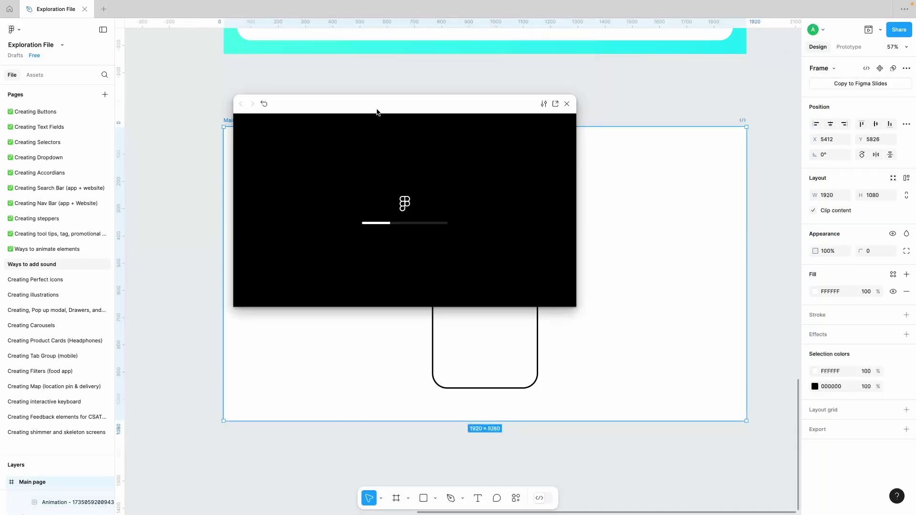
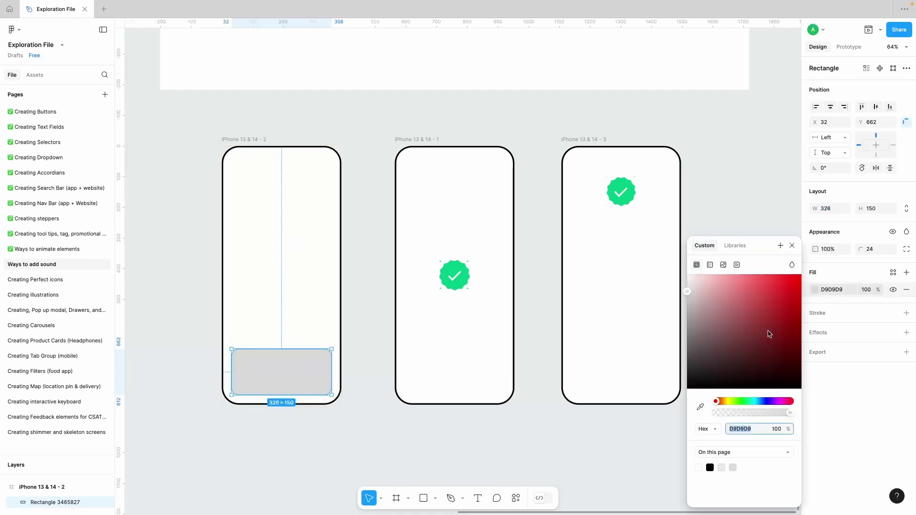
- Change the fill of the rounded rectangle in the iPhone 13 & 14 - 2 frame to ECF0F4
{"action": "type", "text": "f3"}
{"action": "key", "text": "Return"}
{"action": "left_click", "coordinate": [760, 402]}
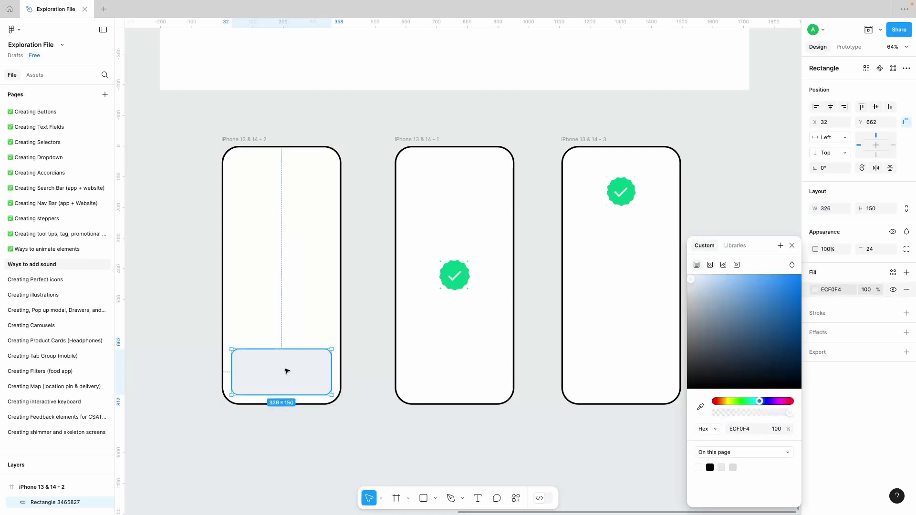
- Place a copy of the rounded rectangle near the top of the same phone frame as a 326 × 203 card
{"action": "left_click_drag", "start_coordinate": [287, 371], "coordinate": [285, 195]}
{"action": "key", "text": "ctrl+z"}
{"action": "left_click_drag", "start_coordinate": [287, 383], "coordinate": [282, 215]}
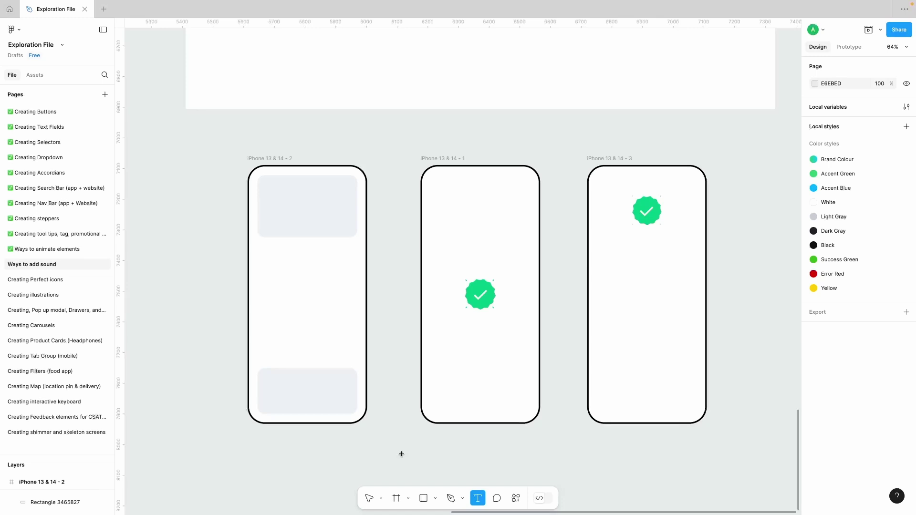
- Add a text layer with the card number, set its size to 20, and place it on the card
{"action": "left_click", "coordinate": [389, 329]}
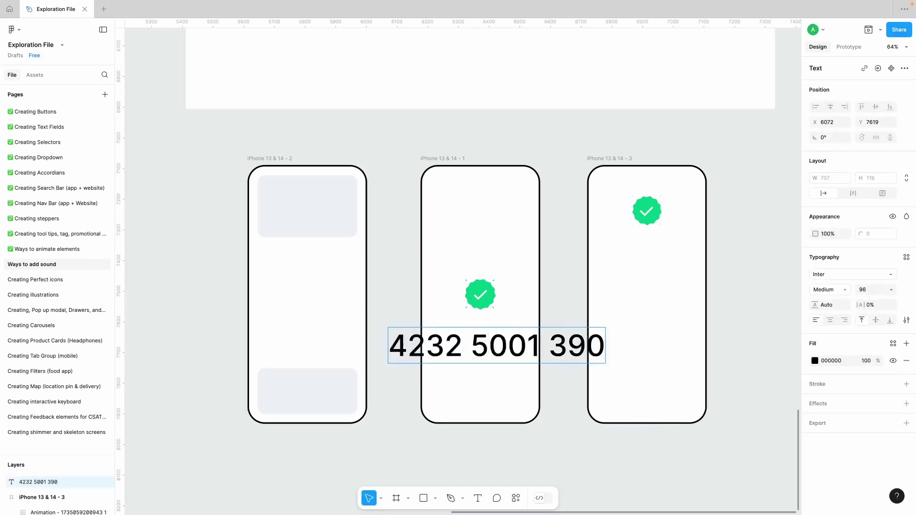
{"action": "left_click_drag", "start_coordinate": [478, 352], "coordinate": [339, 223]}
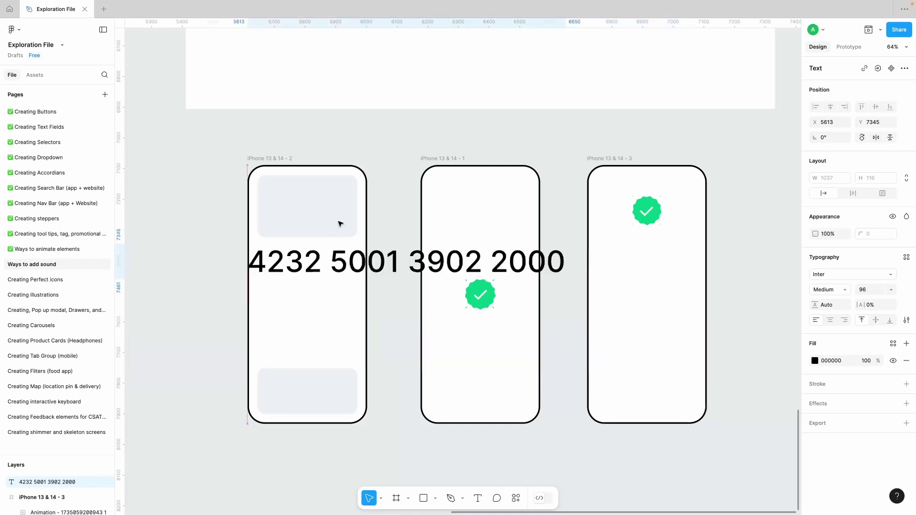
{"action": "left_click", "coordinate": [891, 290]}
{"action": "left_click", "coordinate": [881, 208]}
{"action": "left_click_drag", "start_coordinate": [295, 204], "coordinate": [402, 252]}
- Add the text 02/25 below the card number and place a copy of it further along the same row
{"action": "scroll", "coordinate": [313, 194], "scroll_direction": "up", "scroll_amount": 5}
{"action": "scroll", "coordinate": [313, 195], "scroll_direction": "left", "scroll_amount": 2}
{"action": "key", "text": "Return"}
{"action": "type", "text": "02"}
{"action": "double_click", "coordinate": [333, 251]}
{"action": "left_click", "coordinate": [337, 251]}
{"action": "key", "text": "BackSpace"}
{"action": "type", "text": "5"}
{"action": "left_click", "coordinate": [343, 234]}
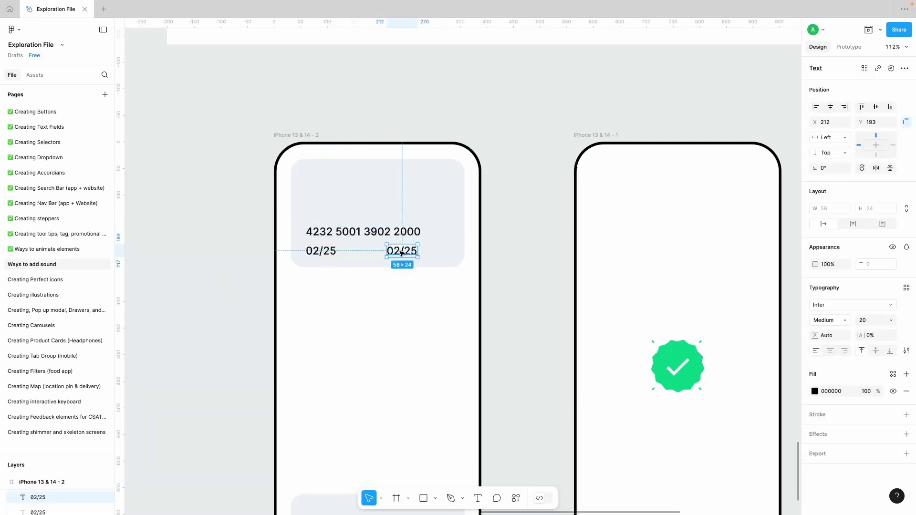
- Change the first 02/25 text to uxtrim and line up the remaining date with the end of the card number
{"action": "key", "text": "Return"}
{"action": "left_click", "coordinate": [322, 251]}
{"action": "left_click_drag", "start_coordinate": [317, 251], "coordinate": [363, 252]}
- Copy the date text to the upper part of the card and change it to Platinum
{"action": "left_click_drag", "start_coordinate": [404, 251], "coordinate": [419, 189]}
{"action": "left_click", "coordinate": [488, 271]}
{"action": "key", "text": "Return"}
{"action": "type", "text": "Platimunnum"}
{"action": "key", "text": "Escape"}
- Set the Platinum text to the Italianno font at size 40 and move it to the card's upper-right corner
{"action": "left_click", "coordinate": [879, 307]}
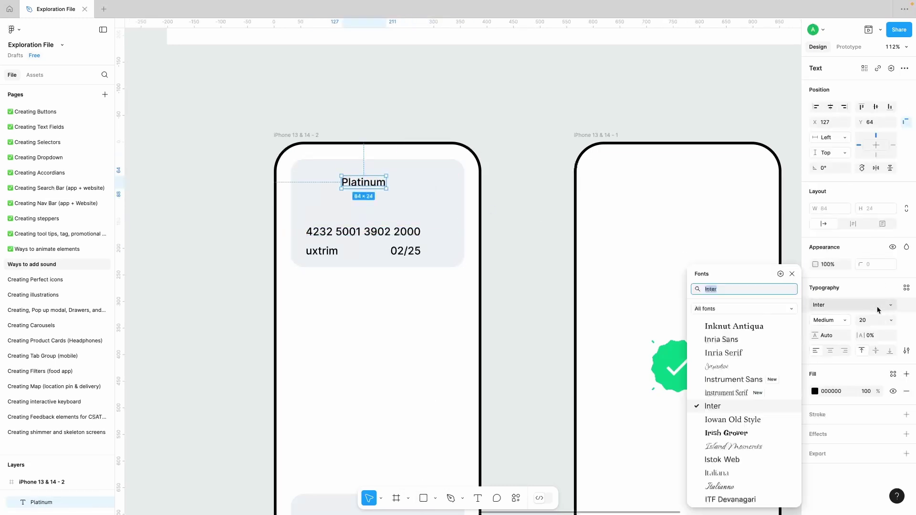
{"action": "left_click", "coordinate": [727, 487]}
{"action": "left_click", "coordinate": [891, 320]}
{"action": "left_click", "coordinate": [876, 378]}
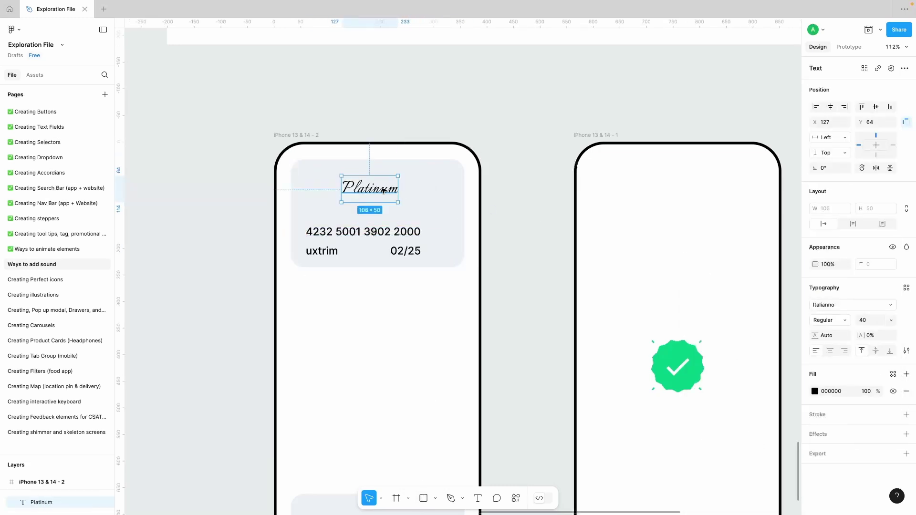
{"action": "left_click_drag", "start_coordinate": [375, 190], "coordinate": [426, 182]}
{"action": "left_click", "coordinate": [499, 213]}
- Draw a 50 × 39 chip rectangle with corner radius 8 above the card number and center it vertically on the card
{"action": "left_click_drag", "start_coordinate": [308, 198], "coordinate": [335, 219]}
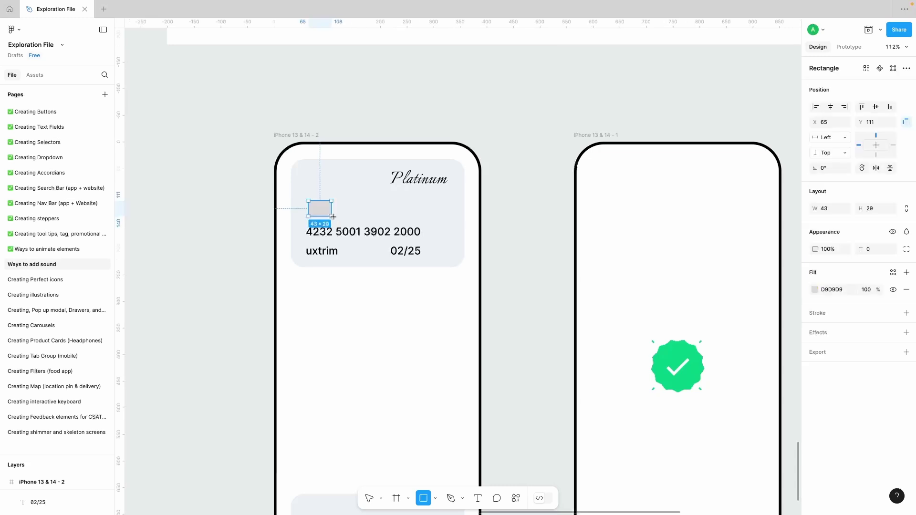
{"action": "scroll", "coordinate": [335, 219], "scroll_direction": "up", "scroll_amount": 5}
{"action": "left_click", "coordinate": [563, 201], "text": "shift"}
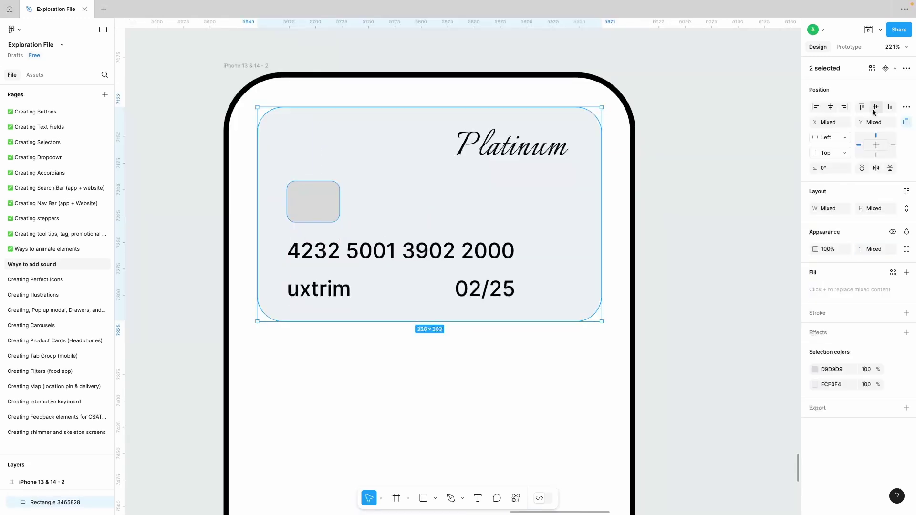
{"action": "left_click", "coordinate": [876, 108]}
{"action": "left_click", "coordinate": [308, 212]}
{"action": "scroll", "coordinate": [308, 212], "scroll_direction": "up", "scroll_amount": 2}
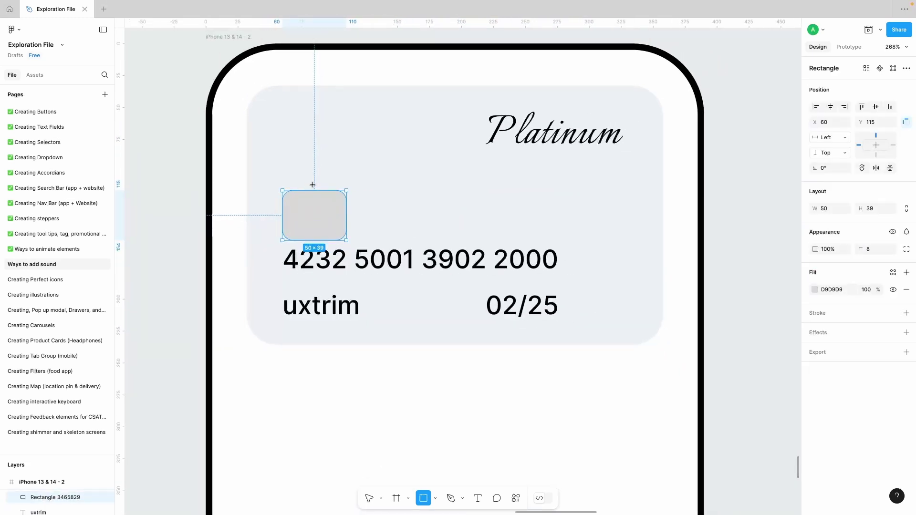
- Draw a vertical strip about 4 × 47 in the card's color over the chip and center it horizontally
{"action": "key", "text": "i"}
{"action": "mouse_move", "coordinate": [313, 185]}
{"action": "left_mouse_down"}
{"action": "mouse_move", "coordinate": [317, 244]}
{"action": "mouse_move", "coordinate": [375, 217]}
{"action": "left_mouse_up"}
{"action": "left_click", "coordinate": [430, 202]}
{"action": "scroll", "coordinate": [315, 208], "scroll_direction": "up", "scroll_amount": 3}
{"action": "left_click", "coordinate": [335, 213], "text": "shift"}
{"action": "left_click", "coordinate": [831, 107]}
- Add a horizontal strip about 37 × 3 in the card's color across the chip
{"action": "left_click", "coordinate": [315, 214]}
{"action": "left_click_drag", "start_coordinate": [378, 258], "coordinate": [290, 217]}
{"action": "left_click", "coordinate": [315, 210]}
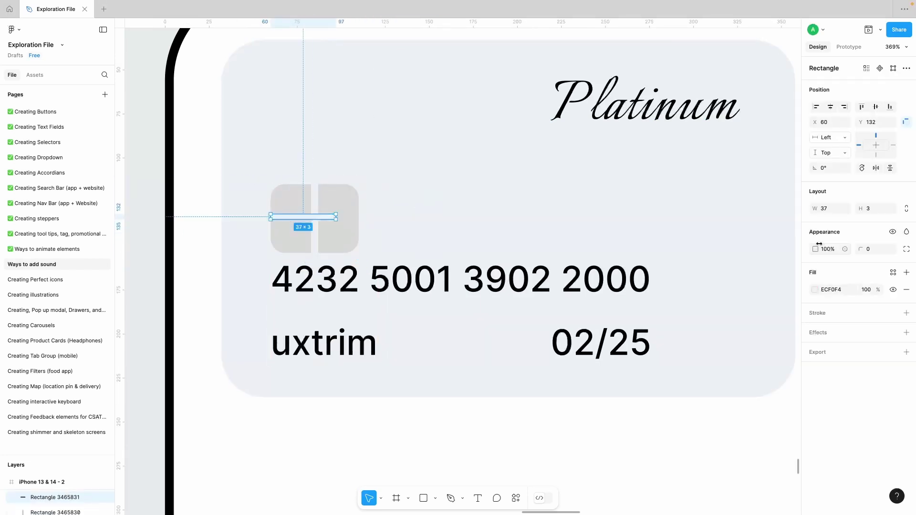
{"action": "left_click", "coordinate": [315, 235], "text": "shift"}
- Narrow the chip's vertical strip and divide the chip into three rows with two full-width horizontal strips
{"action": "left_click", "coordinate": [331, 221]}
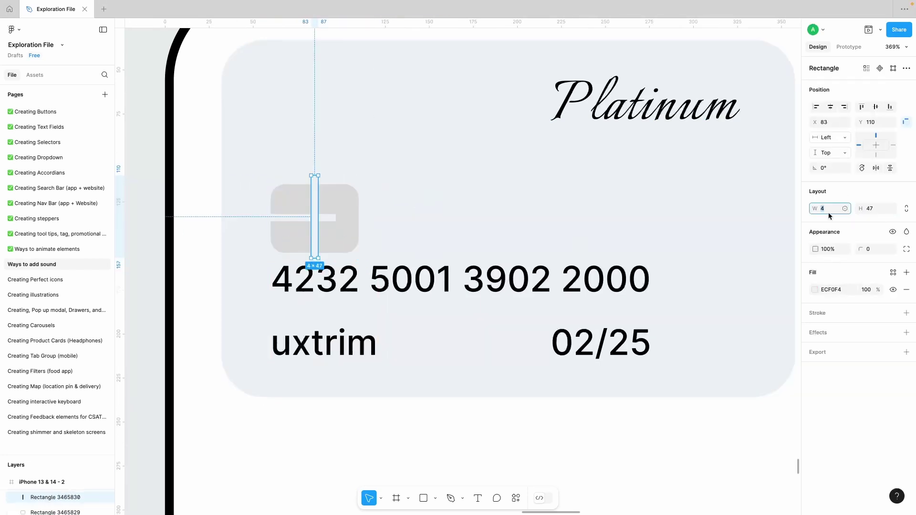
{"action": "scroll", "coordinate": [360, 216], "scroll_direction": "up", "scroll_amount": 5}
{"action": "left_click_drag", "start_coordinate": [336, 216], "coordinate": [340, 251]}
{"action": "scroll", "coordinate": [339, 252], "scroll_direction": "down", "scroll_amount": 5}
{"action": "left_click", "coordinate": [325, 213]}
{"action": "left_click", "coordinate": [303, 215], "text": "shift"}
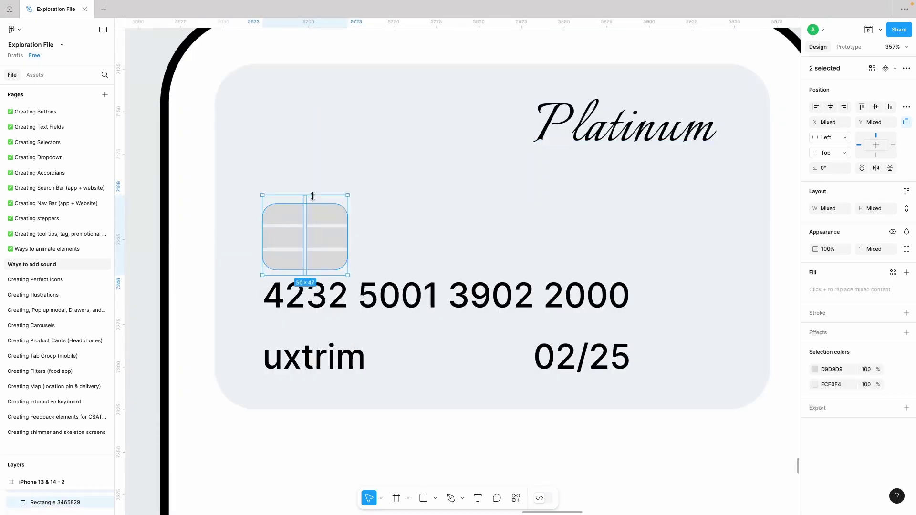
- Select the chip rectangle together with its strips and group them
{"action": "scroll", "coordinate": [313, 196], "scroll_direction": "down", "scroll_amount": 5}
{"action": "left_click_drag", "start_coordinate": [181, 185], "coordinate": [313, 209]}
{"action": "left_click", "coordinate": [368, 221], "text": "shift"}
{"action": "key", "text": "super+g"}
{"action": "scroll", "coordinate": [420, 220], "scroll_direction": "down", "scroll_amount": 5}
{"action": "left_click", "coordinate": [573, 255]}
- Switch to the browser and search Google for "visa logo" in a new tab
{"action": "key", "text": "super+Tab"}
{"action": "left_click", "coordinate": [613, 13]}
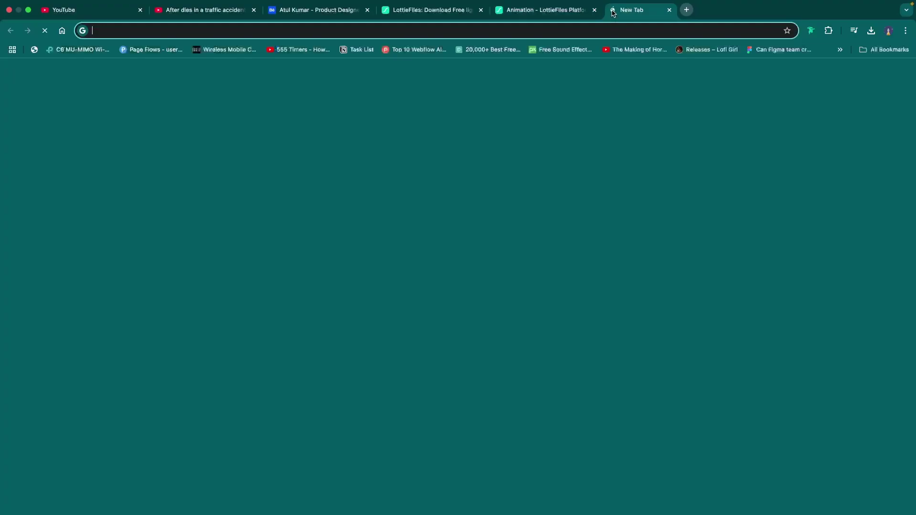
{"action": "type", "text": "visa logo"}
{"action": "key", "text": "Return"}
- Save the Wikimedia Commons Visa logo image as Visa_Inc._logo.svg.webp in the Downloads folder
{"action": "left_click", "coordinate": [189, 211]}
{"action": "right_click", "coordinate": [748, 192]}
{"action": "left_click", "coordinate": [783, 298]}
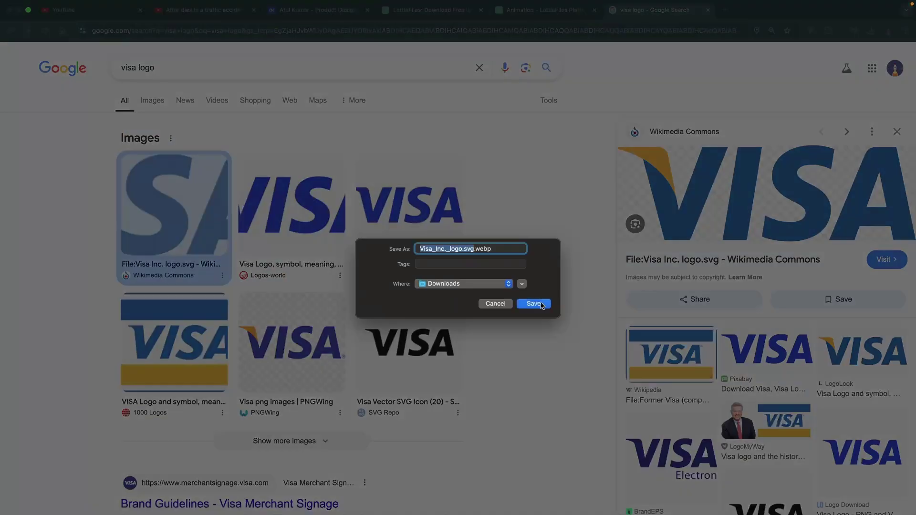
{"action": "left_click", "coordinate": [533, 304]}
- Return to Figma, insert the Visa logo image, and scale it down to about 76 × 25
{"action": "key", "text": "super+Tab"}
{"action": "scroll", "coordinate": [541, 318], "scroll_direction": "down", "scroll_amount": 8}
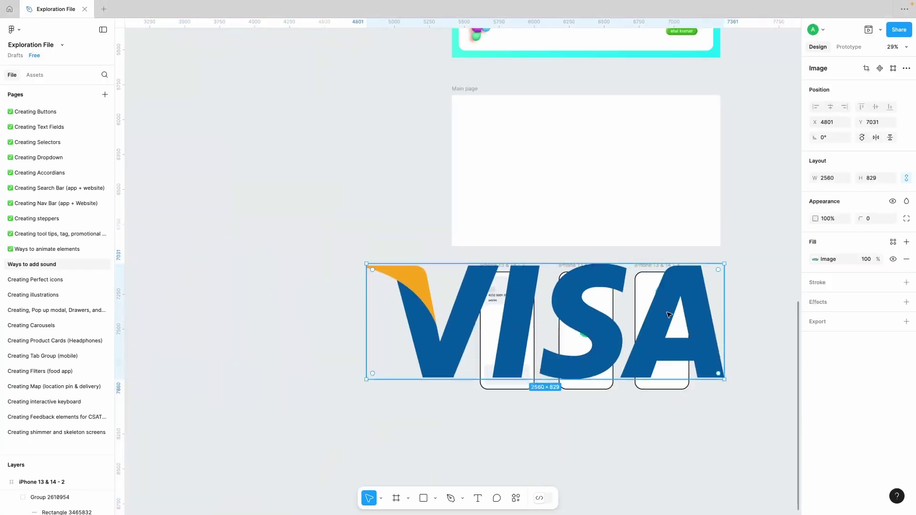
{"action": "left_click_drag", "start_coordinate": [721, 323], "coordinate": [517, 300]}
{"action": "scroll", "coordinate": [518, 301], "scroll_direction": "up", "scroll_amount": 8}
- Move the Platinum text to the card's upper-left corner and the Visa logo to its upper-right at X 260, Y 60
{"action": "left_click_drag", "start_coordinate": [605, 294], "coordinate": [562, 238]}
{"action": "left_click_drag", "start_coordinate": [530, 194], "coordinate": [389, 200]}
{"action": "left_click_drag", "start_coordinate": [554, 237], "coordinate": [558, 199]}
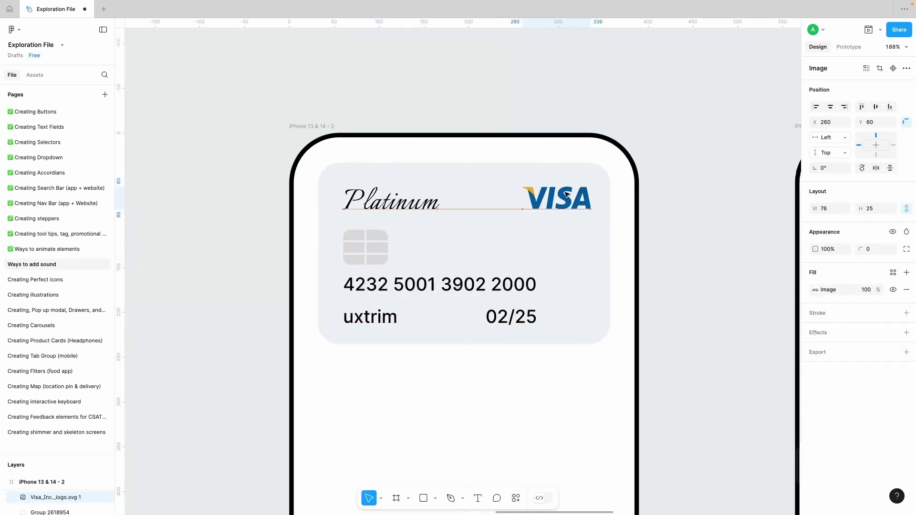
- Lighten the card rectangle's fill to EDF1F5
{"action": "left_click", "coordinate": [573, 267]}
{"action": "left_click", "coordinate": [815, 290]}
{"action": "left_click_drag", "start_coordinate": [692, 279], "coordinate": [691, 283]}
{"action": "left_click", "coordinate": [575, 254]}
{"action": "scroll", "coordinate": [574, 253], "scroll_direction": "down", "scroll_amount": 1}
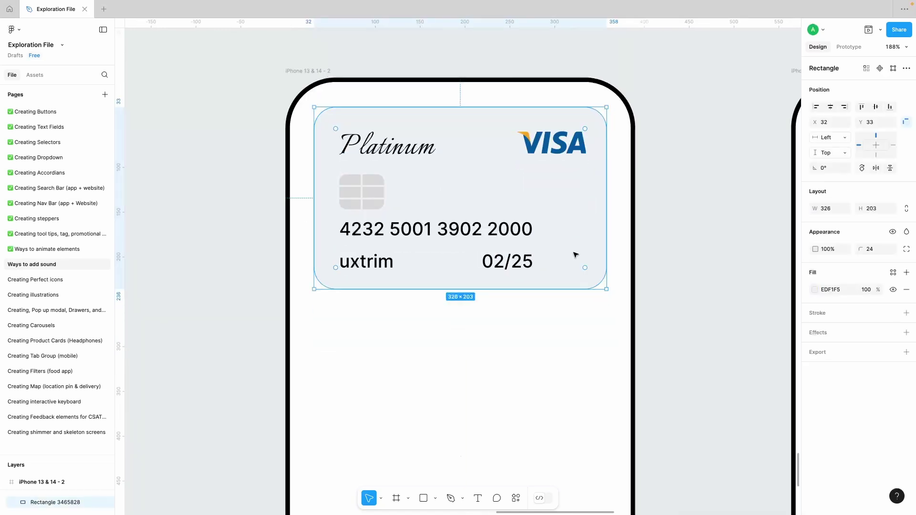
- Place a copy of the card rectangle slightly lower, narrow it to 292 wide, and set its corner radius to 20
{"action": "left_click_drag", "start_coordinate": [574, 254], "coordinate": [575, 266]}
{"action": "left_click_drag", "start_coordinate": [607, 234], "coordinate": [592, 234]}
{"action": "left_click", "coordinate": [874, 251]}
{"action": "type", "text": "20"}
{"action": "key", "text": "Return"}
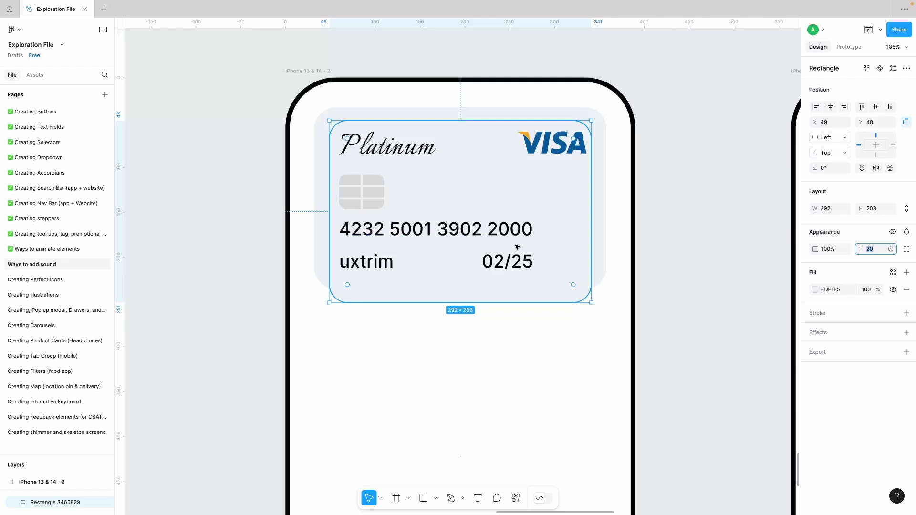
- Fill the copied rectangle with DCE5ED, resize it to 280 × 204, and tuck it behind the card
{"action": "left_click", "coordinate": [815, 290]}
{"action": "left_click", "coordinate": [695, 282]}
{"action": "left_click_drag", "start_coordinate": [696, 287], "coordinate": [695, 288]}
{"action": "left_click_drag", "start_coordinate": [471, 303], "coordinate": [471, 304]}
{"action": "left_click_drag", "start_coordinate": [591, 257], "coordinate": [581, 256]}
{"action": "left_click_drag", "start_coordinate": [514, 299], "coordinate": [474, 302]}
{"action": "left_click", "coordinate": [659, 269]}
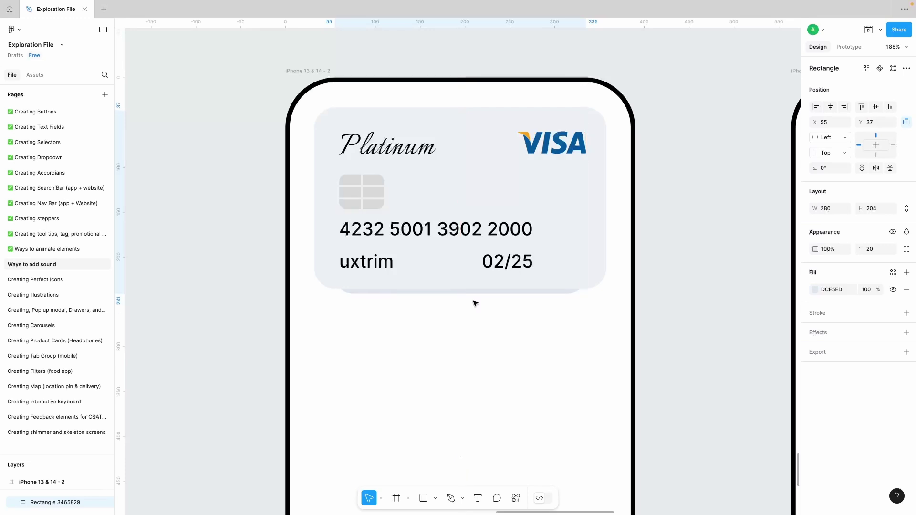
- Nudge the backing rectangle down, then duplicate it and shift the copy down to Y 49
{"action": "key", "text": "Down"}
{"action": "key", "text": "Down"}
{"action": "key", "text": "Down"}
{"action": "key", "text": "Down"}
{"action": "key", "text": "super+d"}
{"action": "key", "text": "shift+Down"}
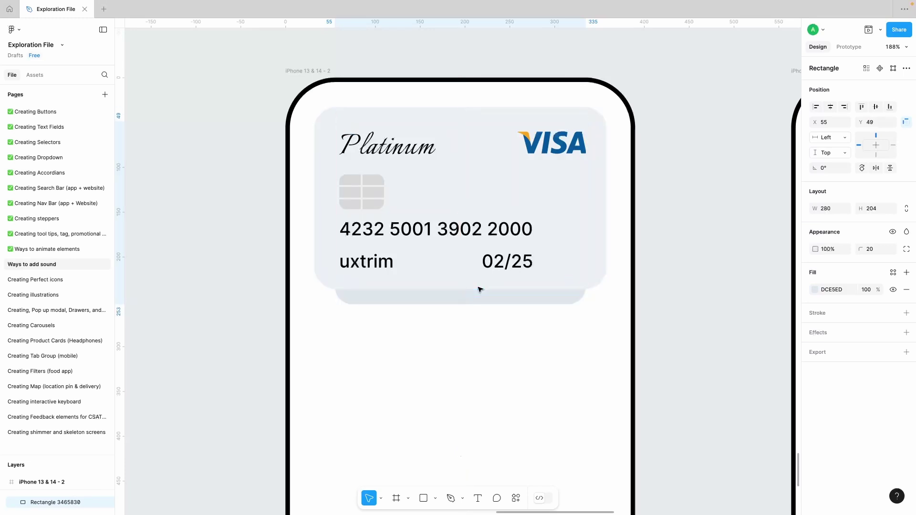
- Change the second backing rectangle's fill to D6DEE7 and narrow it symmetrically to 238 wide
{"action": "left_click", "coordinate": [814, 289]}
{"action": "left_click_drag", "start_coordinate": [696, 283], "coordinate": [695, 286]}
{"action": "left_click_drag", "start_coordinate": [586, 287], "coordinate": [567, 287]}
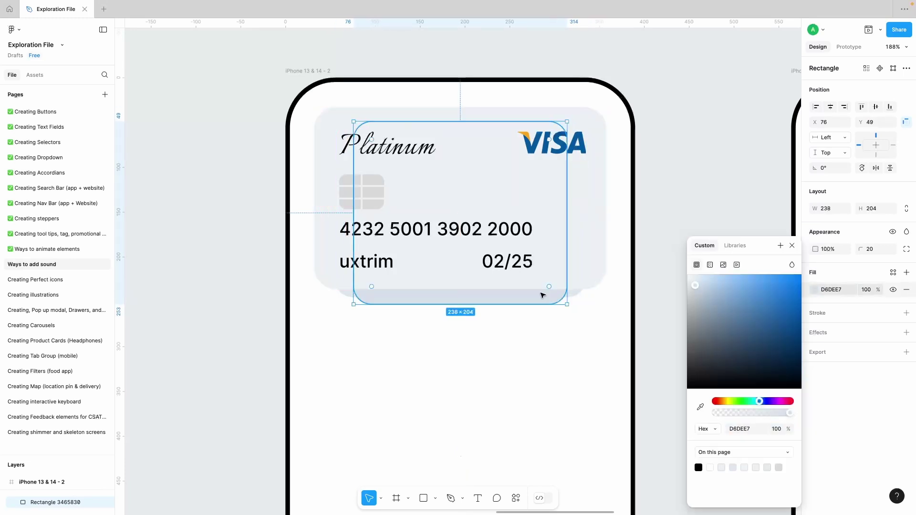
- Darken the lowest backing rectangle's fill slightly and recolour the card's chip with the sampled grey-blue CBD3DA
{"action": "left_click_drag", "start_coordinate": [696, 285], "coordinate": [695, 291]}
{"action": "left_click", "coordinate": [661, 282]}
{"action": "double_click", "coordinate": [374, 193]}
{"action": "key", "text": "i"}
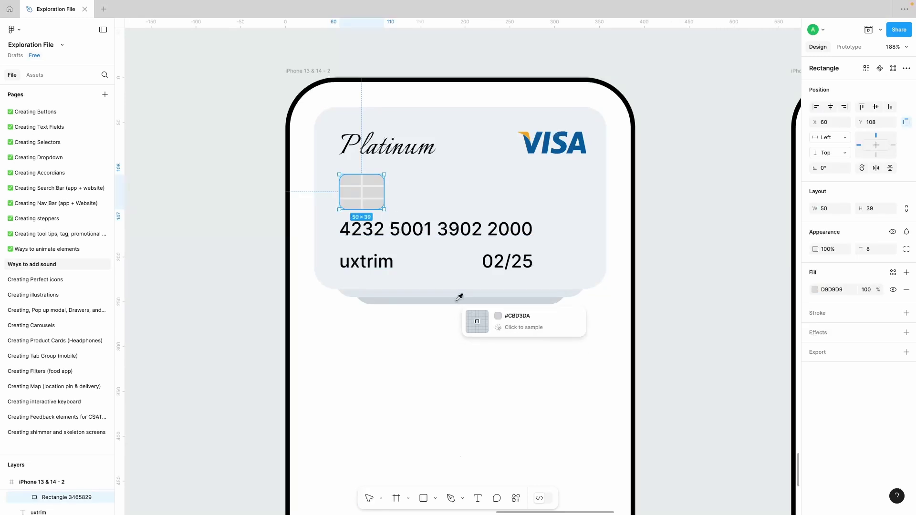
{"action": "left_click", "coordinate": [456, 301]}
{"action": "left_click", "coordinate": [701, 299]}
- Shorten the 326-wide rectangle at the phone's lower edge to button height and fill it with the Visa logo's blue
{"action": "scroll", "coordinate": [702, 299], "scroll_direction": "down", "scroll_amount": 5}
{"action": "scroll", "coordinate": [604, 336], "scroll_direction": "up", "scroll_amount": 1}
{"action": "left_click", "coordinate": [453, 437]}
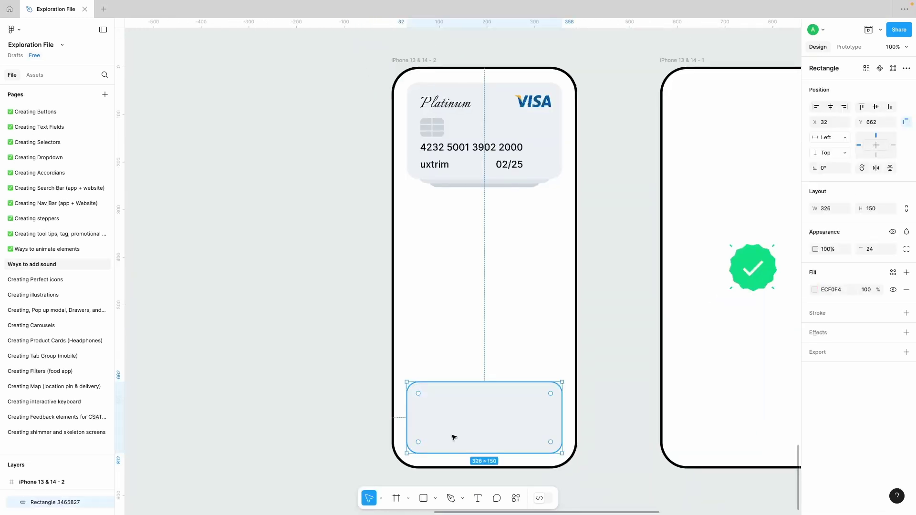
{"action": "left_click_drag", "start_coordinate": [496, 381], "coordinate": [498, 423]}
{"action": "key", "text": "i"}
{"action": "left_click", "coordinate": [546, 102]}
{"action": "left_click", "coordinate": [602, 399]}
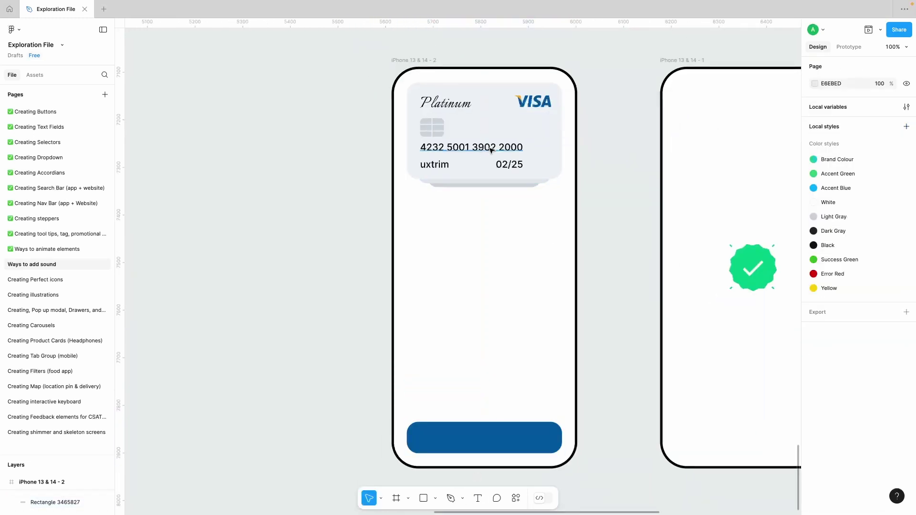
- Copy the card number text onto the blue button, reword it as "Pay Now", and make it white
{"action": "key", "text": "Return"}
{"action": "left_click_drag", "start_coordinate": [491, 151], "coordinate": [486, 438], "text": "alt"}
{"action": "type", "text": "Pay Now"}
{"action": "key", "text": "Escape"}
{"action": "left_click", "coordinate": [814, 391]}
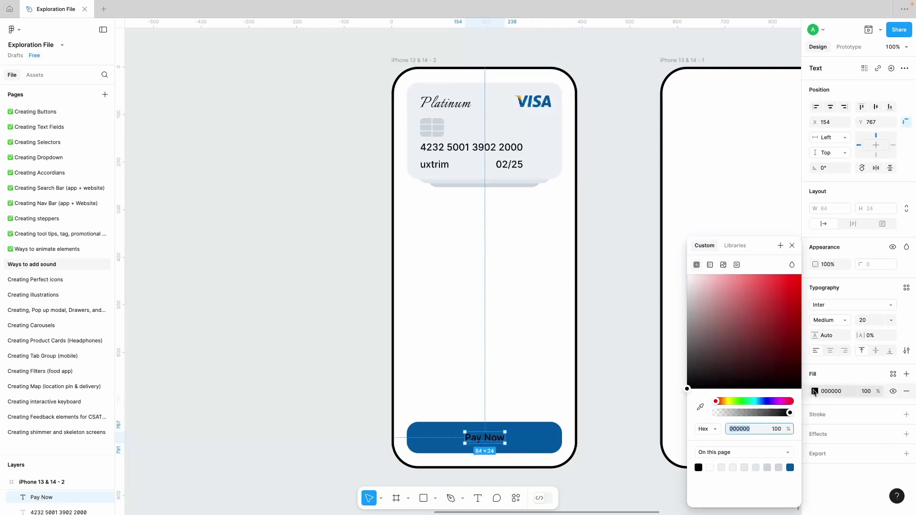
{"action": "left_click", "coordinate": [710, 467]}
{"action": "left_click", "coordinate": [608, 377]}
{"action": "scroll", "coordinate": [608, 377], "scroll_direction": "right", "scroll_amount": 1}
- Copy the card number text to the middle of the screen and reword it as "Pay to atlassian corporation"
{"action": "left_click", "coordinate": [480, 440]}
{"action": "left_click", "coordinate": [481, 148]}
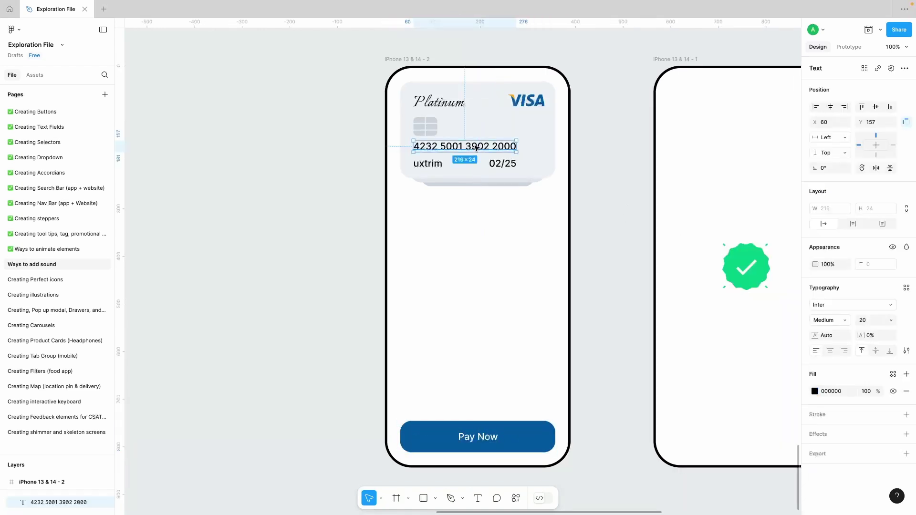
{"action": "left_click_drag", "start_coordinate": [481, 148], "coordinate": [493, 247], "text": "alt"}
{"action": "key", "text": "Return"}
{"action": "type", "text": "Pay to atlassian corporation"}
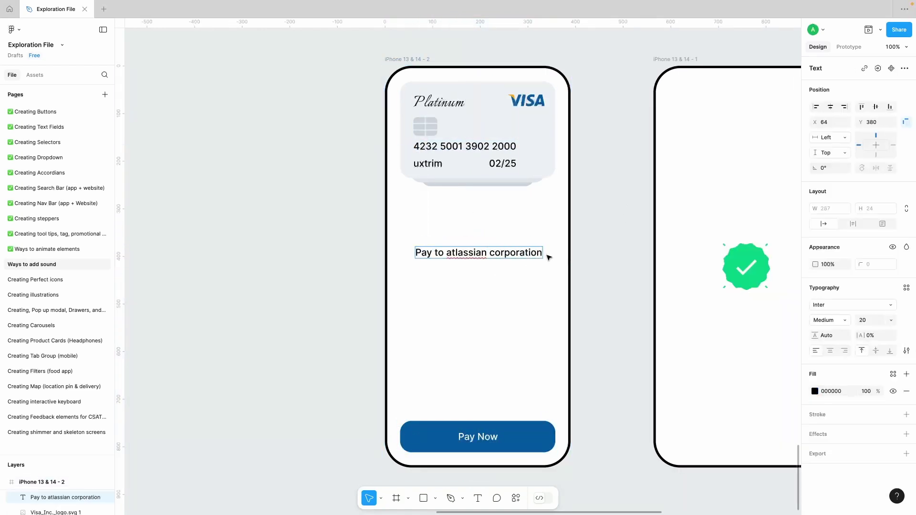
{"action": "left_click", "coordinate": [549, 258]}
{"action": "double_click", "coordinate": [497, 254]}
{"action": "left_click", "coordinate": [614, 274]}
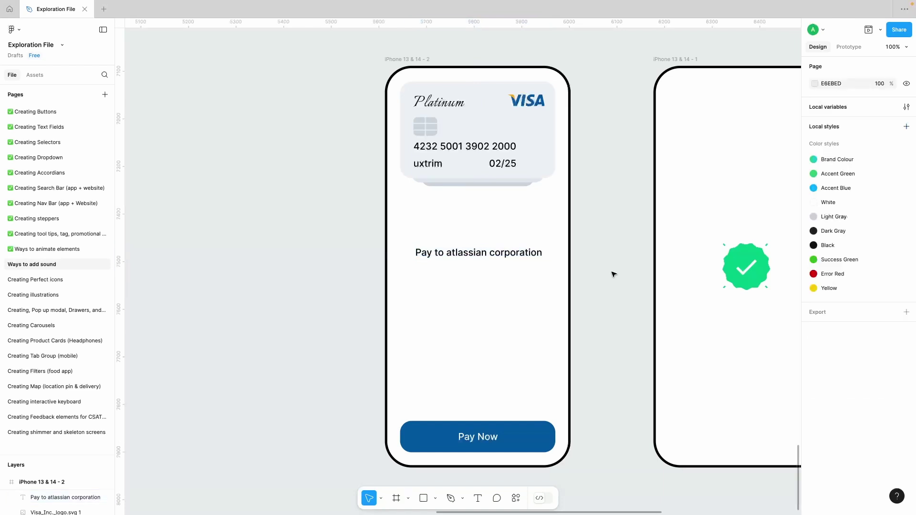
- Set the payee line's font size to 16 and centre it horizontally on the phone screen
{"action": "left_click", "coordinate": [520, 257]}
{"action": "left_click", "coordinate": [891, 320]}
{"action": "left_click", "coordinate": [877, 308]}
{"action": "left_click", "coordinate": [831, 107]}
- Duplicate the payee line below itself and replace its text with the $40,500 Premium price from the Jira pricing page in the browser
{"action": "left_click_drag", "start_coordinate": [486, 253], "coordinate": [486, 279], "text": "alt"}
{"action": "key", "text": "super+Tab"}
{"action": "left_click_drag", "start_coordinate": [487, 264], "coordinate": [564, 266]}
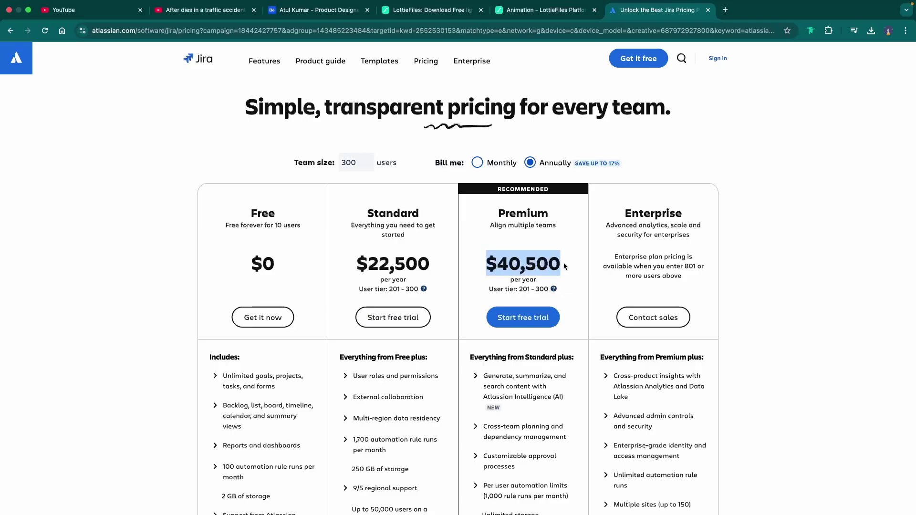
{"action": "key", "text": "super+Tab"}
{"action": "double_click", "coordinate": [475, 283]}
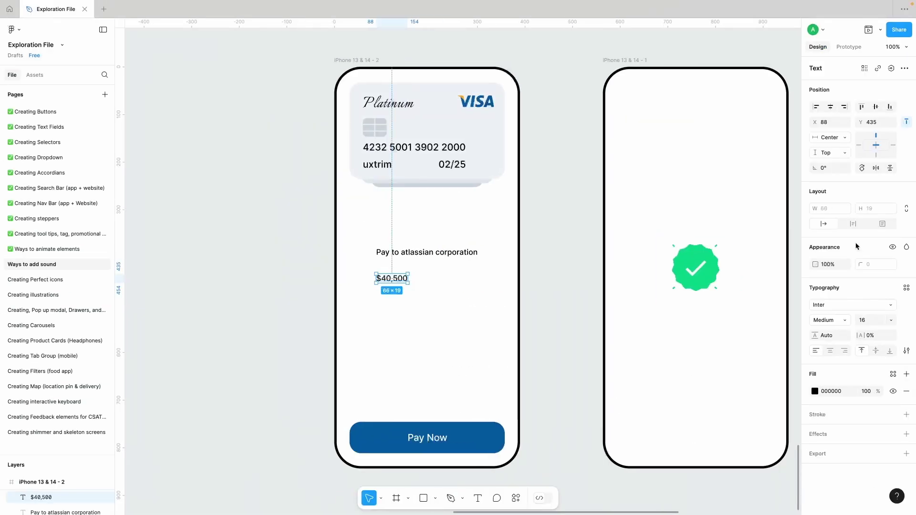
- Make the $40,500 amount Semi Bold at size 48 and centre it and the payee line horizontally
{"action": "left_click", "coordinate": [892, 320]}
{"action": "left_click", "coordinate": [875, 385]}
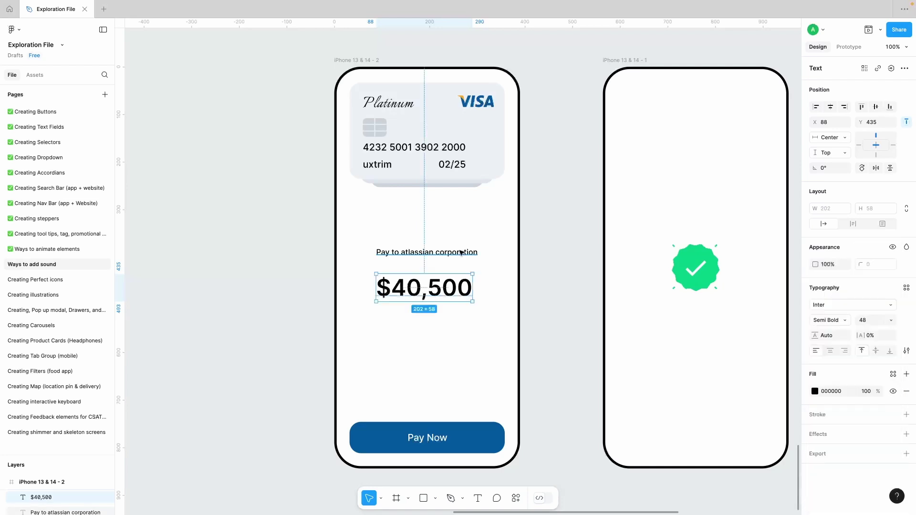
{"action": "left_click", "coordinate": [462, 252], "text": "shift"}
{"action": "left_click", "coordinate": [830, 107]}
{"action": "left_click", "coordinate": [482, 336]}
- Move the amount up closer to the payee line and extend it to $40,500.00
{"action": "left_click", "coordinate": [429, 287]}
{"action": "left_click", "coordinate": [429, 252]}
{"action": "left_click", "coordinate": [422, 286]}
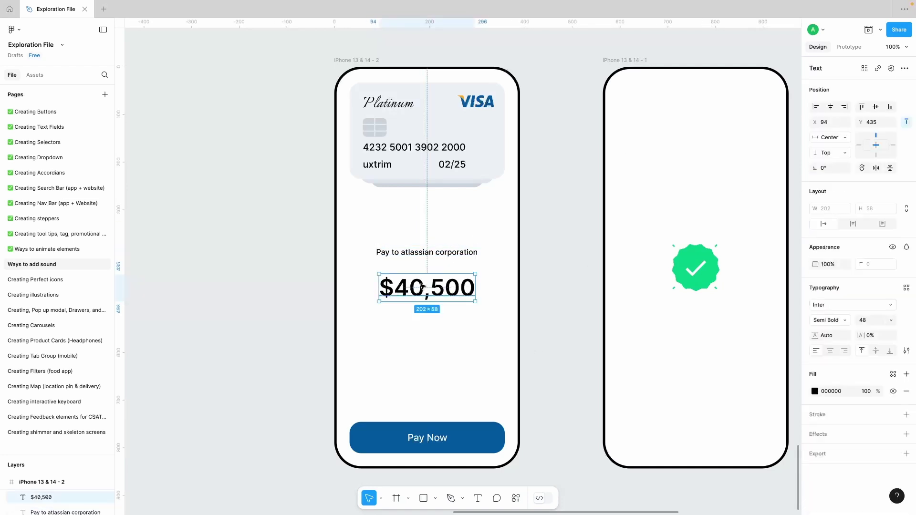
{"action": "left_click_drag", "start_coordinate": [422, 286], "coordinate": [422, 278]}
{"action": "double_click", "coordinate": [422, 278]}
{"action": "left_click", "coordinate": [474, 278]}
{"action": "type", "text": ".00"}
{"action": "left_click", "coordinate": [549, 290]}
- Reduce the amount's font size to 40, centre it horizontally, and shift the payee line and amount up slightly
{"action": "left_click", "coordinate": [892, 321]}
{"action": "left_click", "coordinate": [885, 308]}
{"action": "left_click", "coordinate": [830, 107]}
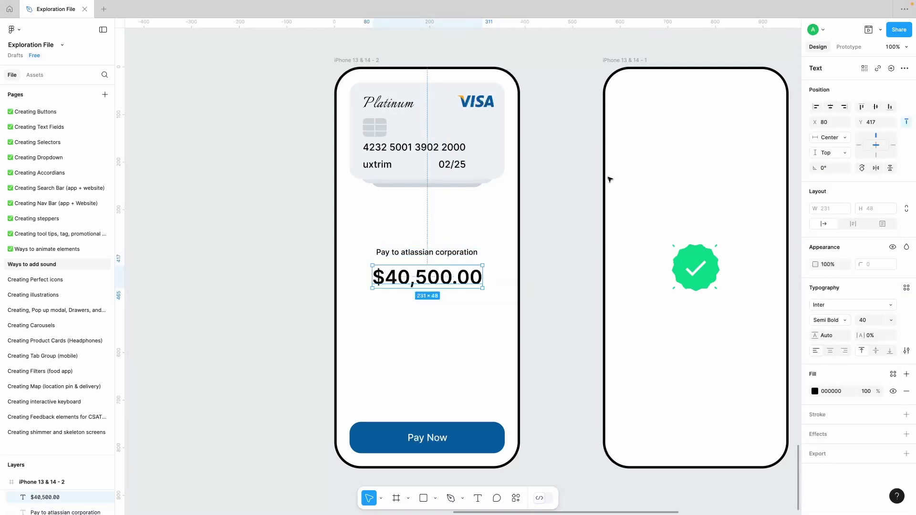
{"action": "left_click", "coordinate": [435, 253]}
{"action": "left_click", "coordinate": [552, 280]}
{"action": "left_click_drag", "start_coordinate": [430, 254], "coordinate": [430, 245]}
{"action": "mouse_move", "coordinate": [426, 279]}
{"action": "left_mouse_down"}
{"action": "mouse_move", "coordinate": [426, 271]}
{"action": "mouse_move", "coordinate": [467, 312]}
{"action": "mouse_move", "coordinate": [425, 302]}
{"action": "mouse_move", "coordinate": [414, 309]}
{"action": "mouse_move", "coordinate": [481, 308]}
{"action": "left_mouse_up"}
- Draw a small rectangle below the amount and sample the card's light background as its fill
{"action": "left_click", "coordinate": [425, 248]}
{"action": "key", "text": "r"}
{"action": "key", "text": "i"}
{"action": "left_click", "coordinate": [491, 133]}
{"action": "key", "text": "ctrl+z"}
{"action": "key", "text": "ctrl+z"}
- Place a copy of the payee text in the small box, reword it as "notes", and centre it with the box
{"action": "left_click_drag", "start_coordinate": [434, 244], "coordinate": [444, 305]}
{"action": "double_click", "coordinate": [434, 329]}
{"action": "type", "text": "note"}
{"action": "double_click", "coordinate": [389, 330]}
{"action": "type", "text": "s"}
{"action": "left_click", "coordinate": [451, 307], "text": "shift"}
{"action": "left_click", "coordinate": [830, 107]}
- Colour the notes text grey C1C1C1 and nudge the text together with its box
{"action": "left_click", "coordinate": [426, 306]}
{"action": "left_click", "coordinate": [815, 391]}
{"action": "left_click_drag", "start_coordinate": [694, 343], "coordinate": [667, 308]}
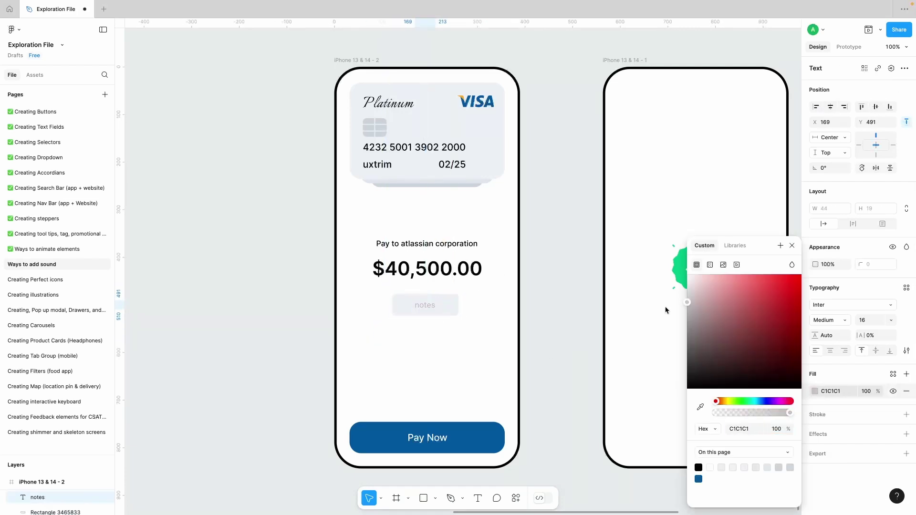
{"action": "left_click", "coordinate": [540, 292]}
{"action": "left_click", "coordinate": [447, 307]}
{"action": "left_click", "coordinate": [433, 307], "text": "shift"}
{"action": "left_click_drag", "start_coordinate": [437, 307], "coordinate": [436, 303]}
{"action": "left_click", "coordinate": [563, 313]}
- Copy the payee line to just above the Pay Now button and reword it as "Save card for future payments"
{"action": "scroll", "coordinate": [565, 315], "scroll_direction": "down", "scroll_amount": 3}
{"action": "left_click", "coordinate": [491, 367]}
{"action": "left_click", "coordinate": [482, 467]}
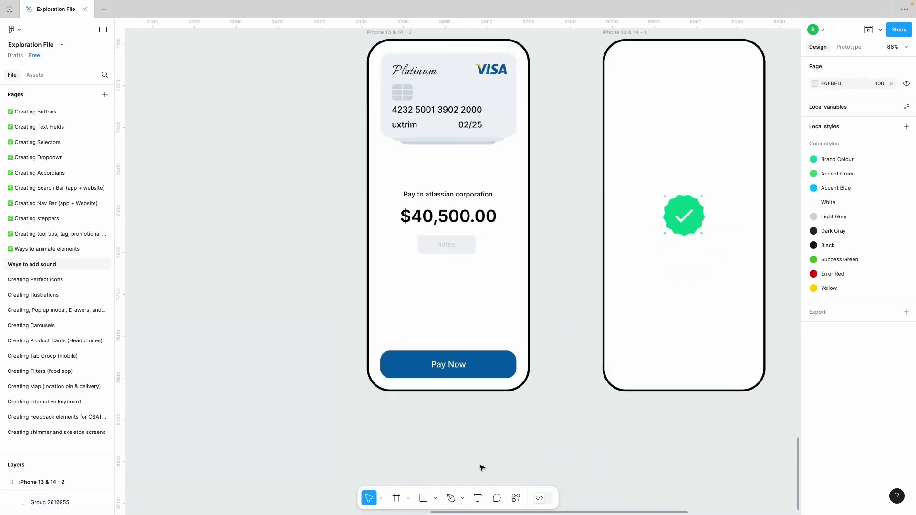
{"action": "left_click_drag", "start_coordinate": [435, 197], "coordinate": [418, 344]}
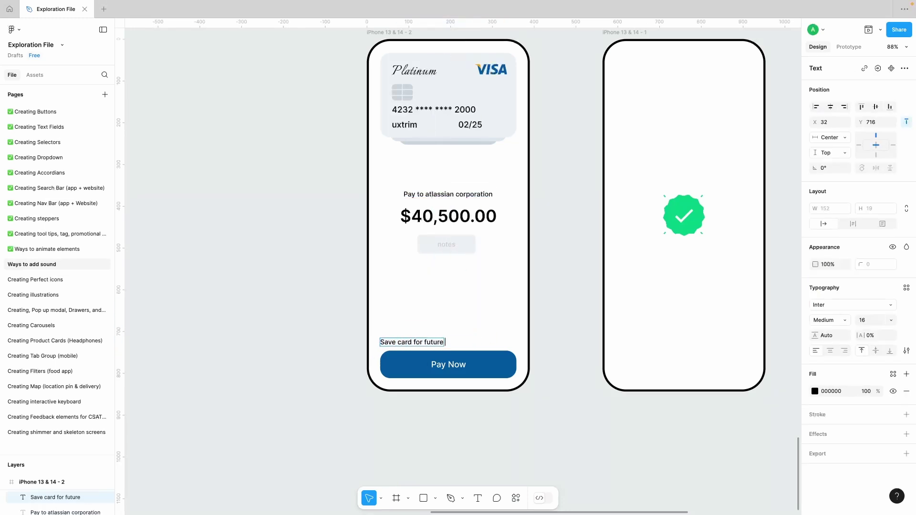
{"action": "type", "text": "payments"}
{"action": "key", "text": "Escape"}
{"action": "key", "text": "Escape"}
- Draw a 24 × 24 circle beside the save-card line and give it an EDF1F5 stroke instead of a fill
{"action": "key", "text": "o"}
{"action": "scroll", "coordinate": [378, 345], "scroll_direction": "up", "scroll_amount": 5}
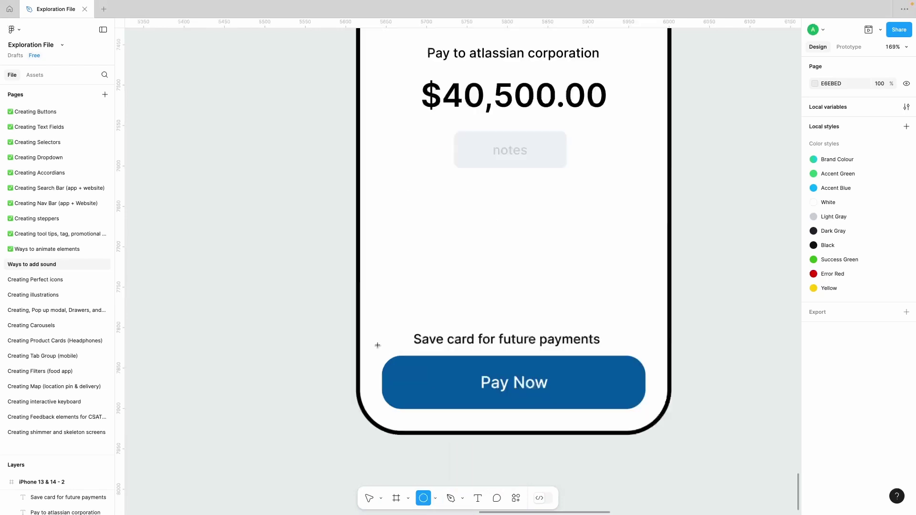
{"action": "left_click_drag", "start_coordinate": [390, 328], "coordinate": [409, 347]}
{"action": "scroll", "coordinate": [403, 350], "scroll_direction": "up", "scroll_amount": 3}
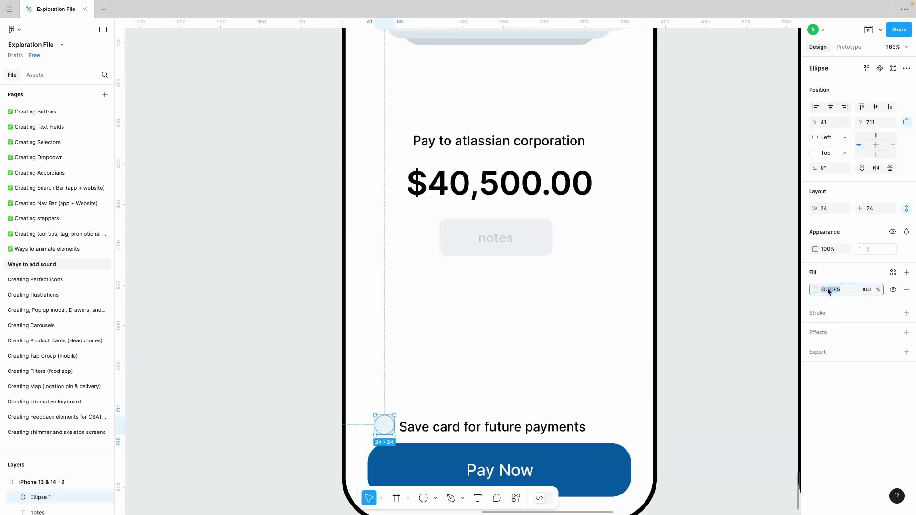
{"action": "left_click", "coordinate": [907, 290]}
{"action": "left_click", "coordinate": [907, 292]}
{"action": "left_click", "coordinate": [828, 310]}
{"action": "type", "text": "EDF1F5"}
- Align the save-card text vertically with the circle and give the text a lighter font weight
{"action": "left_click", "coordinate": [420, 427]}
{"action": "left_click", "coordinate": [393, 430], "text": "shift"}
{"action": "key", "text": "alt+v"}
{"action": "left_click", "coordinate": [504, 428]}
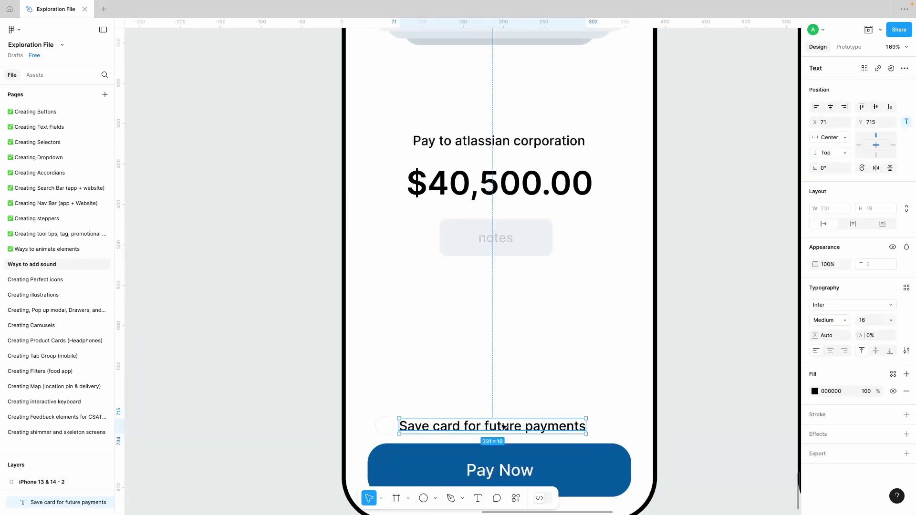
{"action": "left_click", "coordinate": [831, 320]}
{"action": "left_click", "coordinate": [839, 311]}
{"action": "left_click", "coordinate": [688, 334]}
- Darken the circle's stroke slightly and move the circle and save-card text up from the Pay Now button
{"action": "scroll", "coordinate": [668, 330], "scroll_direction": "down", "scroll_amount": 5}
{"action": "scroll", "coordinate": [591, 415], "scroll_direction": "up", "scroll_amount": 4}
{"action": "left_click", "coordinate": [478, 340]}
{"action": "left_click", "coordinate": [815, 309]}
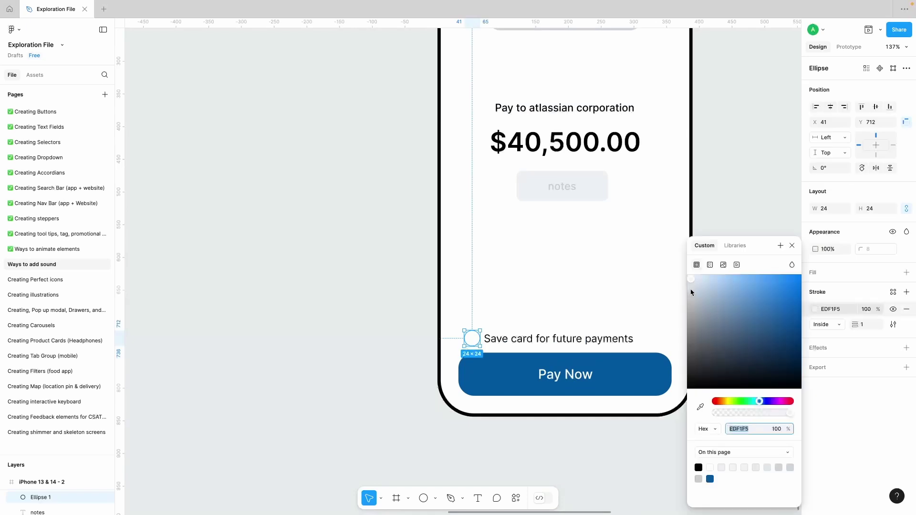
{"action": "left_click", "coordinate": [691, 292]}
{"action": "left_click", "coordinate": [518, 339], "text": "shift"}
{"action": "key", "text": "shift+Up"}
{"action": "left_click", "coordinate": [734, 262]}
{"action": "scroll", "coordinate": [730, 263], "scroll_direction": "down", "scroll_amount": 4}
{"action": "scroll", "coordinate": [573, 305], "scroll_direction": "right", "scroll_amount": 4}
{"action": "left_click", "coordinate": [398, 155]}
{"action": "left_click", "coordinate": [358, 80]}
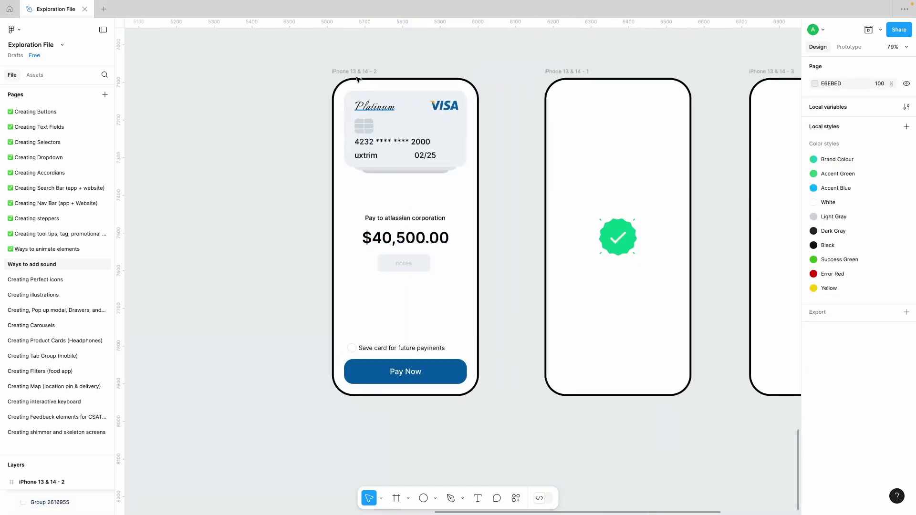
{"action": "left_click", "coordinate": [358, 73]}
{"action": "left_click", "coordinate": [280, 113]}
{"action": "scroll", "coordinate": [286, 143], "scroll_direction": "right", "scroll_amount": 3}
{"action": "scroll", "coordinate": [299, 194], "scroll_direction": "down", "scroll_amount": 2}
- Draw a 390 × 580 rectangle filling the iPhone 13 & 14 - 3 frame below the success badge, coloured with the badge's green 00CB85
{"action": "left_click", "coordinate": [596, 145]}
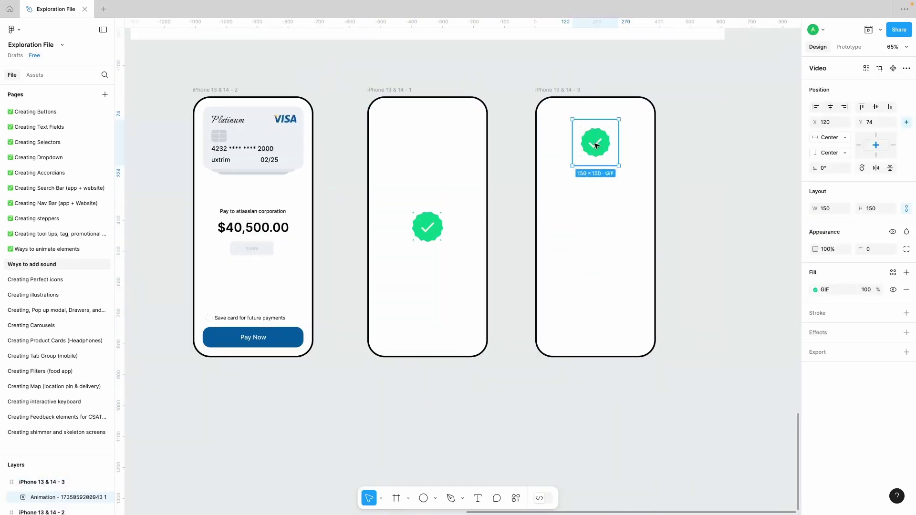
{"action": "left_click", "coordinate": [435, 498]}
{"action": "left_click", "coordinate": [445, 404]}
{"action": "left_click_drag", "start_coordinate": [539, 188], "coordinate": [660, 321]}
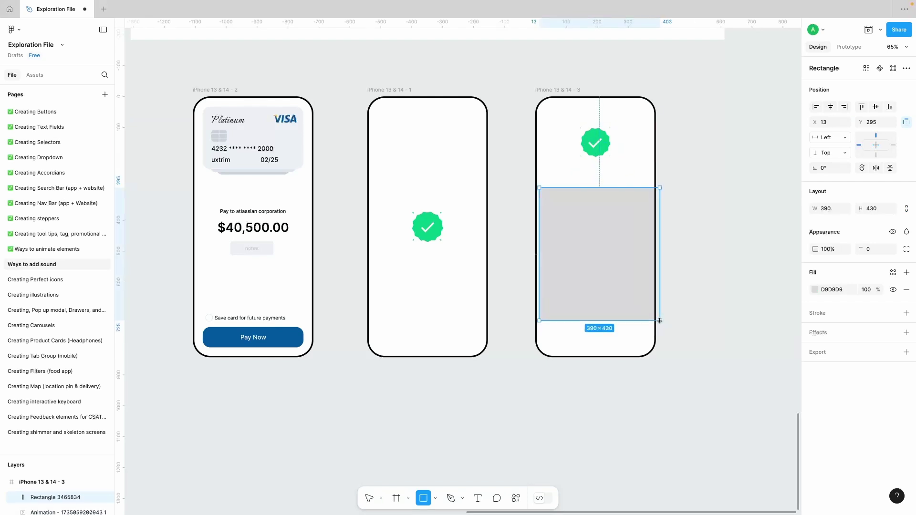
{"action": "left_click_drag", "start_coordinate": [540, 253], "coordinate": [535, 253]}
{"action": "left_click_drag", "start_coordinate": [581, 231], "coordinate": [582, 222]}
{"action": "left_click_drag", "start_coordinate": [576, 311], "coordinate": [576, 358]}
{"action": "key", "text": "i"}
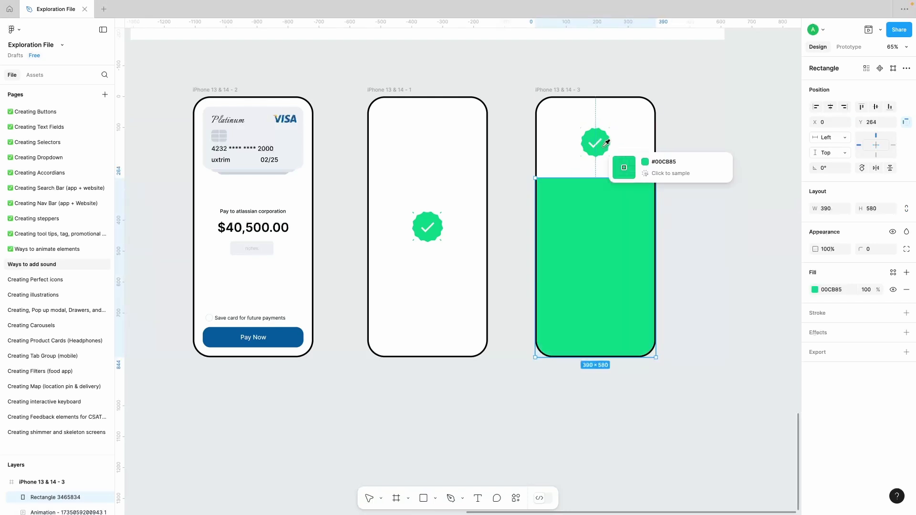
{"action": "left_click", "coordinate": [606, 143]}
- Copy the payee line from the payment screen to below the success badge and reword it as "Amount Paid Successfully"
{"action": "left_click", "coordinate": [247, 212]}
{"action": "left_click_drag", "start_coordinate": [237, 212], "coordinate": [593, 179]}
{"action": "left_click", "coordinate": [592, 208]}
{"action": "left_click", "coordinate": [683, 213]}
{"action": "double_click", "coordinate": [592, 178]}
{"action": "type", "text": "Amount Paid Successfully"}
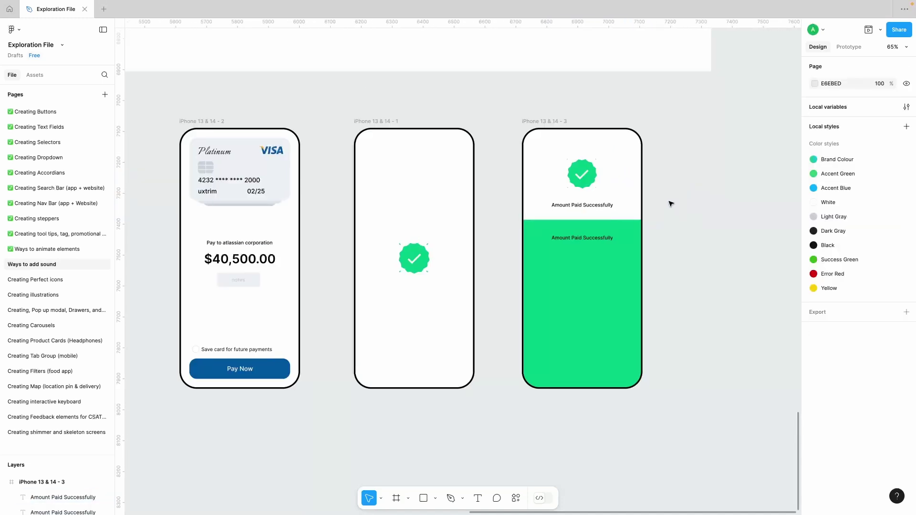
- Place the $40,500.00 amount in the upper part of the green area with the 12cxcx placeholder text beneath it
{"action": "key", "text": "ctrl+v"}
{"action": "left_click_drag", "start_coordinate": [590, 282], "coordinate": [590, 265]}
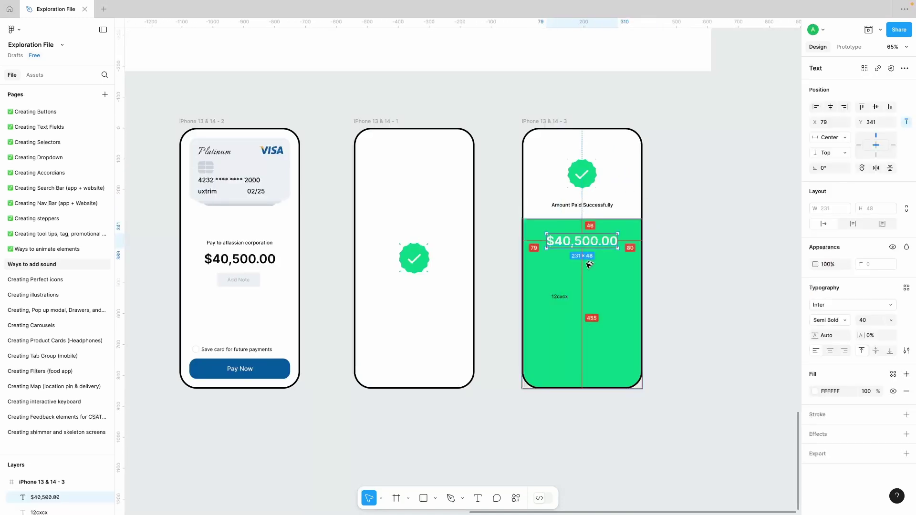
{"action": "left_click_drag", "start_coordinate": [559, 297], "coordinate": [579, 241]}
- Change the green rectangle's fill to the darker green 03B562
{"action": "left_click", "coordinate": [603, 267]}
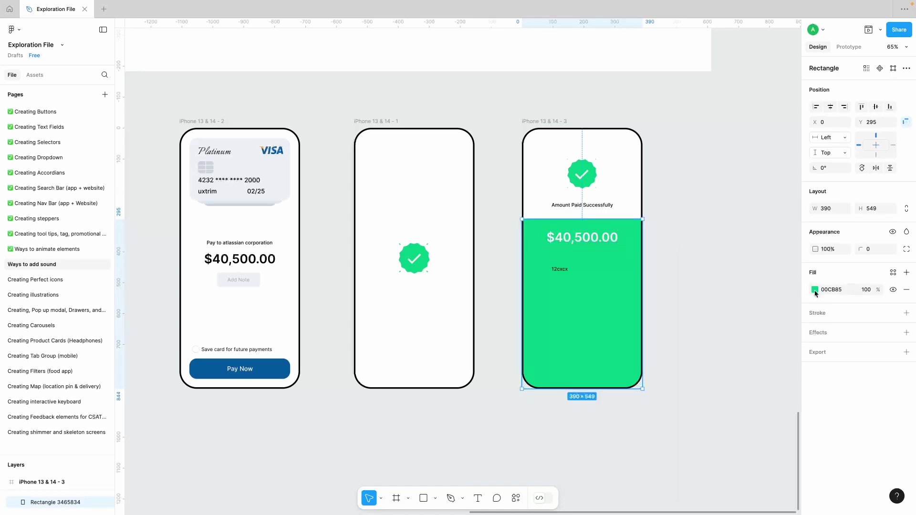
{"action": "left_click", "coordinate": [815, 290]}
{"action": "left_click_drag", "start_coordinate": [800, 292], "coordinate": [798, 317]}
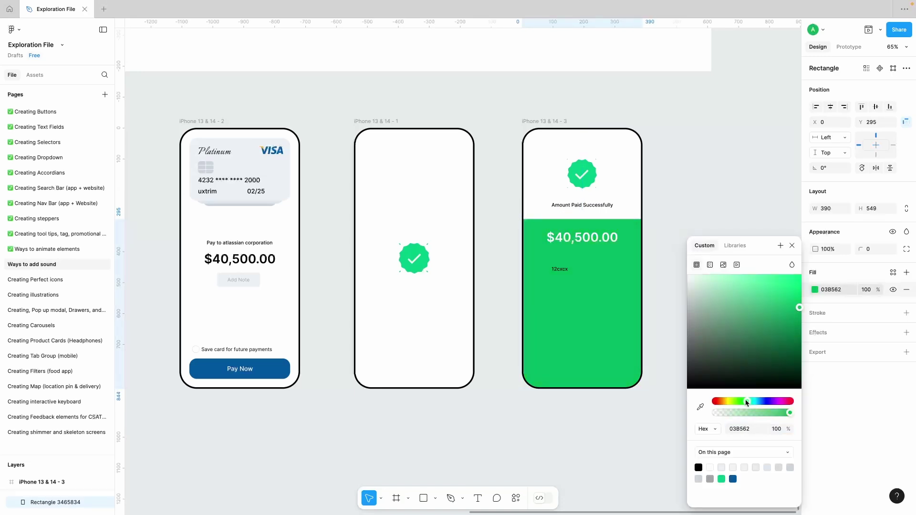
- Nudge the placeholder text and success message up, and raise the green rectangle's upper edge slightly
{"action": "left_click_drag", "start_coordinate": [561, 269], "coordinate": [560, 262]}
{"action": "left_click_drag", "start_coordinate": [579, 206], "coordinate": [589, 201]}
{"action": "left_click", "coordinate": [579, 226]}
{"action": "left_click", "coordinate": [581, 222]}
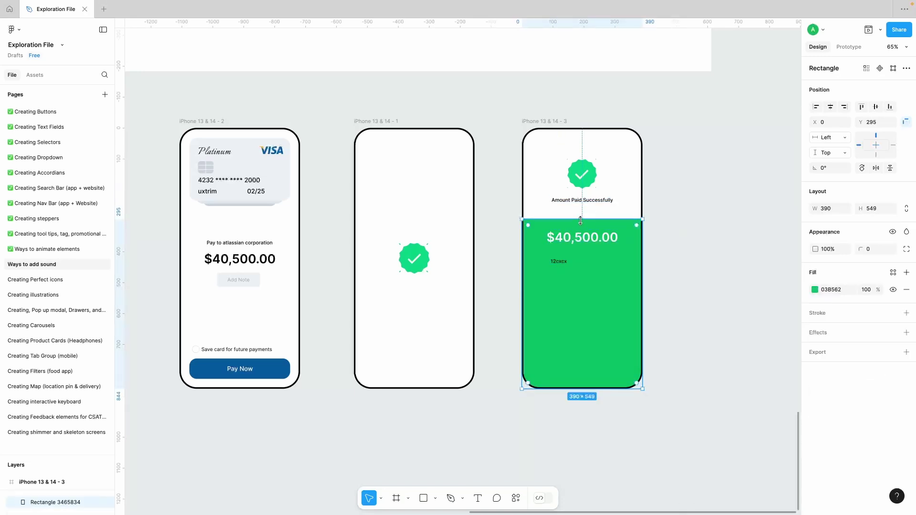
{"action": "left_click", "coordinate": [583, 237]}
- Reword the 12cxcx placeholder as "Paid to" and give it the Pay Now label's text style
{"action": "left_click", "coordinate": [559, 264]}
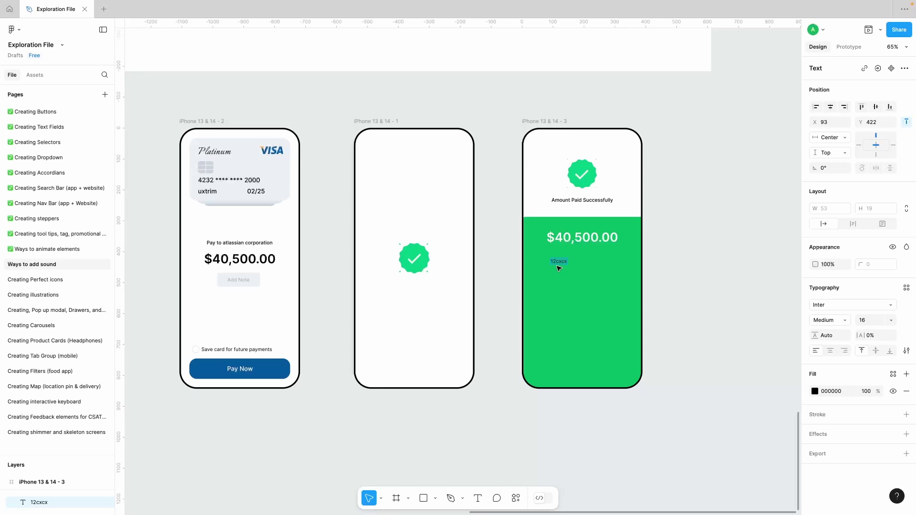
{"action": "key", "text": "Escape"}
{"action": "left_click", "coordinate": [240, 369], "text": "super"}
{"action": "key", "text": "super+alt+c"}
{"action": "left_click", "coordinate": [565, 264]}
{"action": "key", "text": "super+alt+v"}
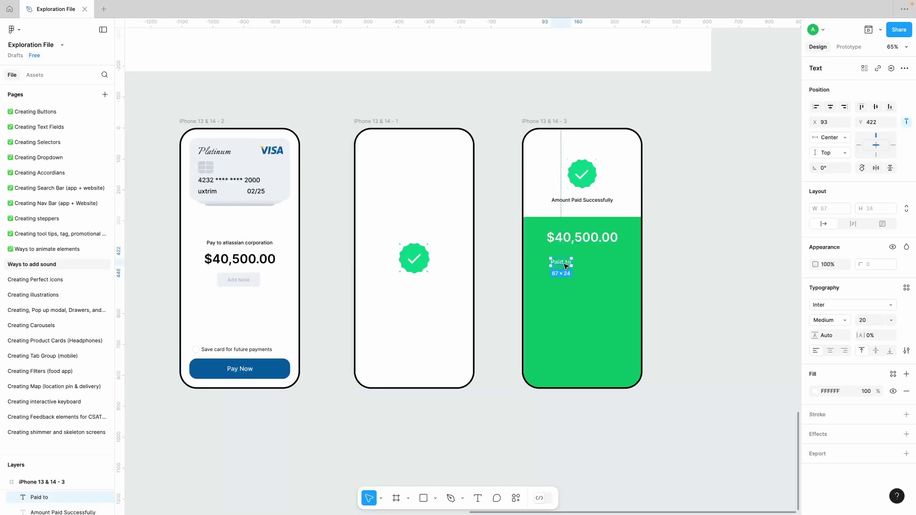
- Complete the "Paid to" label as "Paid to atlassian corporation" using the payee name copied from the payment screen
{"action": "double_click", "coordinate": [240, 243]}
{"action": "left_click_drag", "start_coordinate": [224, 243], "coordinate": [317, 250]}
{"action": "key", "text": "super+c"}
{"action": "double_click", "coordinate": [563, 255]}
{"action": "left_click", "coordinate": [563, 255]}
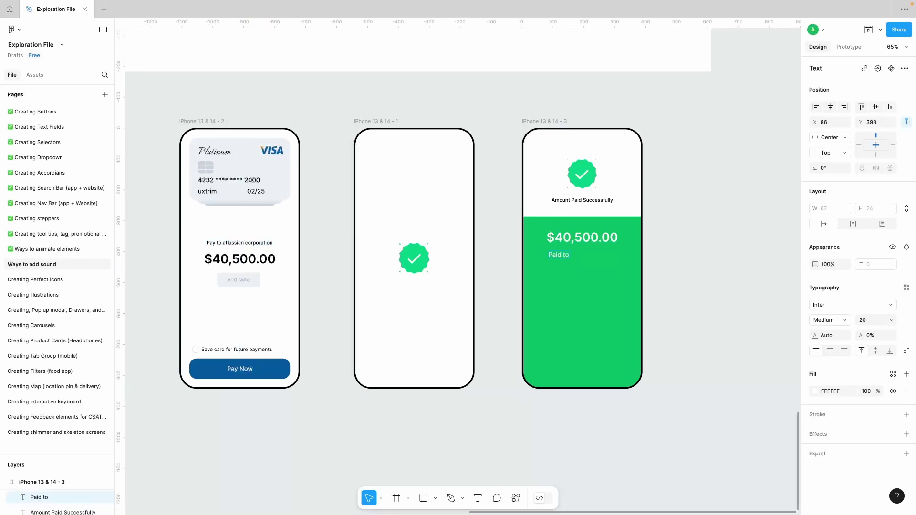
{"action": "key", "text": "super+v"}
{"action": "key", "text": "Escape"}
{"action": "left_click_drag", "start_coordinate": [594, 256], "coordinate": [592, 251]}
{"action": "left_click", "coordinate": [591, 253], "text": "shift"}
- Try font size 16 on the payee line with a duplicate of it placed just above
{"action": "left_click", "coordinate": [891, 321]}
{"action": "left_click", "coordinate": [876, 323]}
{"action": "left_click", "coordinate": [591, 249]}
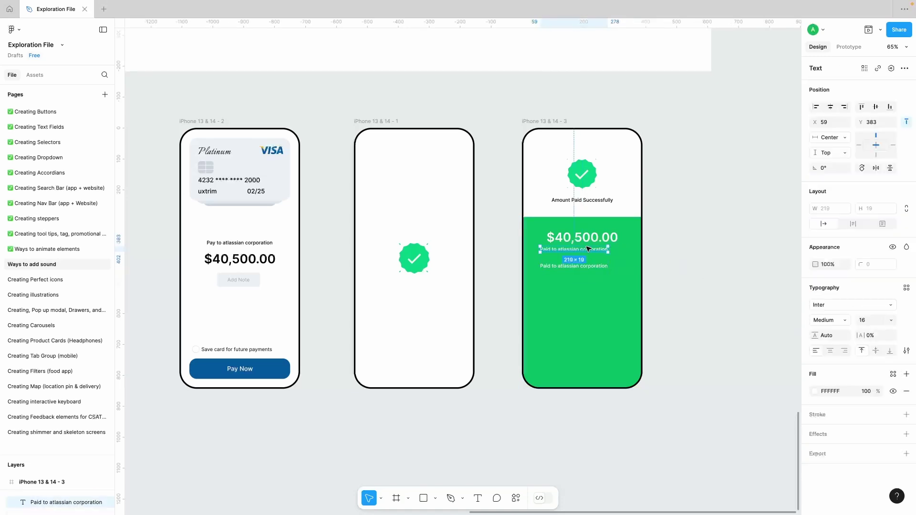
{"action": "key", "text": "super+z"}
{"action": "key", "text": "super+z"}
- Add a white UPI ID line directly beneath the payee line, holding a sample UPI ID at font size 14
{"action": "left_click", "coordinate": [682, 267]}
{"action": "double_click", "coordinate": [592, 271]}
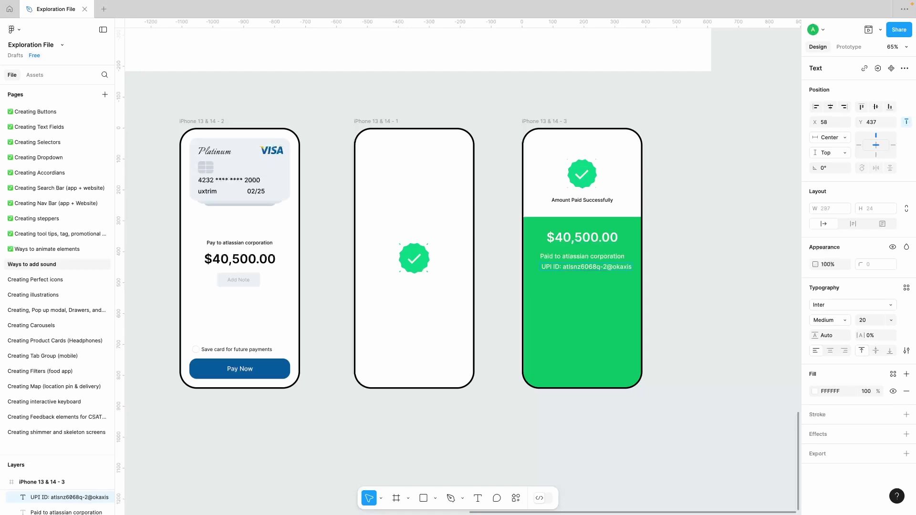
{"action": "left_click", "coordinate": [630, 284]}
{"action": "left_click", "coordinate": [891, 320]}
{"action": "left_click", "coordinate": [883, 286]}
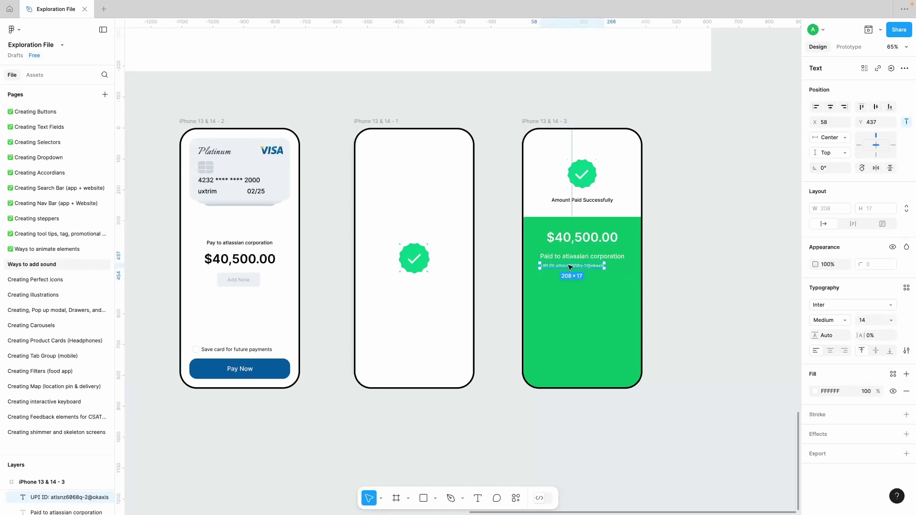
- Centre the payee and UPI ID lines on the screen and nudge the UPI ID line up slightly
{"action": "left_click", "coordinate": [574, 258], "text": "shift"}
{"action": "left_click", "coordinate": [831, 107]}
{"action": "left_click", "coordinate": [603, 265]}
{"action": "key", "text": "Up"}
{"action": "key", "text": "Up"}
- Nudge the $40,500.00 amount, the payee line and the UPI ID line up slightly in the green area
{"action": "left_click", "coordinate": [603, 256], "text": "shift"}
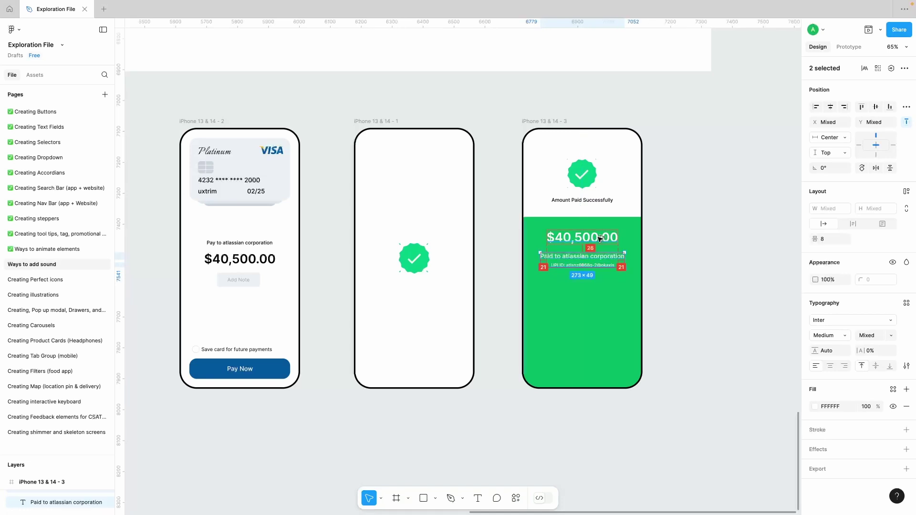
{"action": "key", "text": "Up"}
{"action": "key", "text": "Up"}
{"action": "left_click", "coordinate": [601, 238], "text": "shift"}
{"action": "left_click", "coordinate": [601, 222], "text": "shift"}
{"action": "key", "text": "Up"}
{"action": "left_click", "coordinate": [592, 201], "text": "shift"}
{"action": "left_click", "coordinate": [585, 180]}
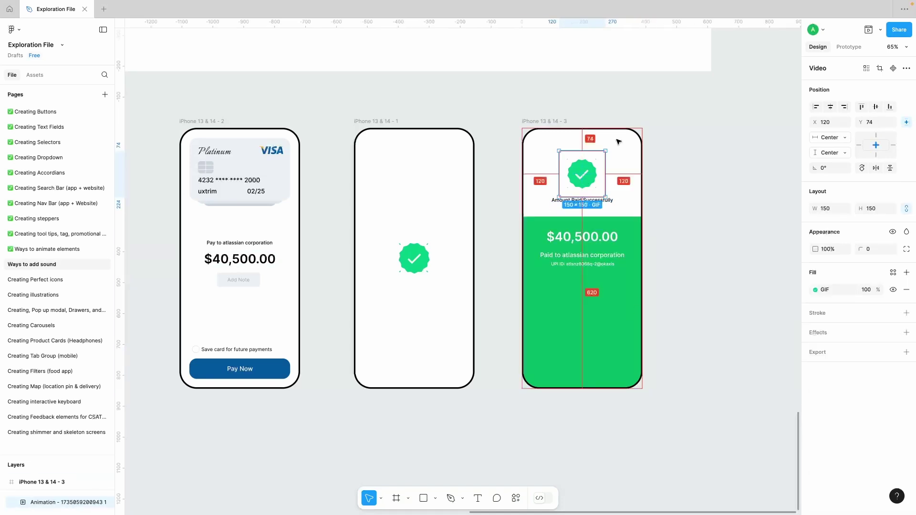
{"action": "left_click", "coordinate": [594, 201]}
{"action": "left_click", "coordinate": [666, 258]}
- Fill the green rectangle on the success screen with the Pay Now button's blue, 00579F
{"action": "left_click", "coordinate": [583, 264]}
{"action": "left_click", "coordinate": [583, 291]}
{"action": "left_click", "coordinate": [815, 290]}
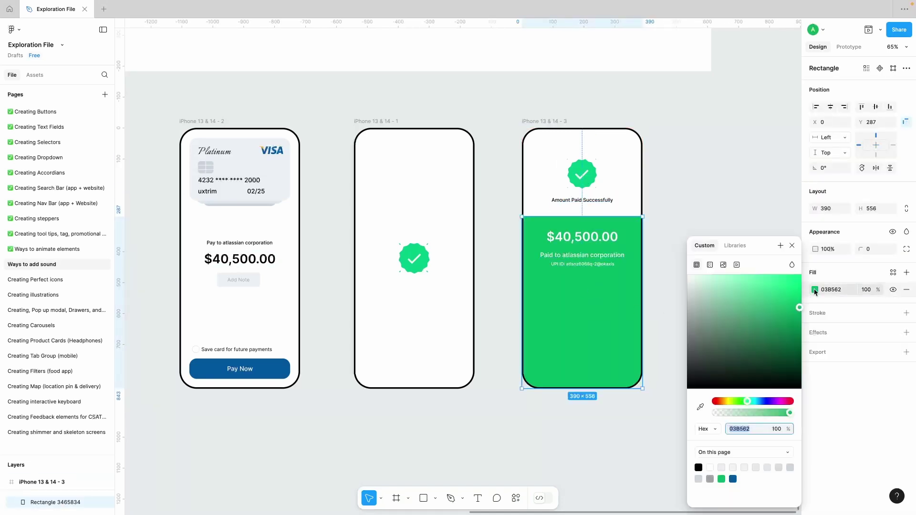
{"action": "left_click", "coordinate": [701, 407]}
{"action": "left_click", "coordinate": [276, 366]}
{"action": "left_click", "coordinate": [661, 241]}
- Shift the amount, payee line and UPI ID line down slightly together within the blue area
{"action": "left_click", "coordinate": [603, 264]}
{"action": "left_click", "coordinate": [602, 256], "text": "shift"}
{"action": "left_click", "coordinate": [601, 238], "text": "shift"}
{"action": "key", "text": "shift+Down"}
{"action": "key", "text": "shift+Down"}
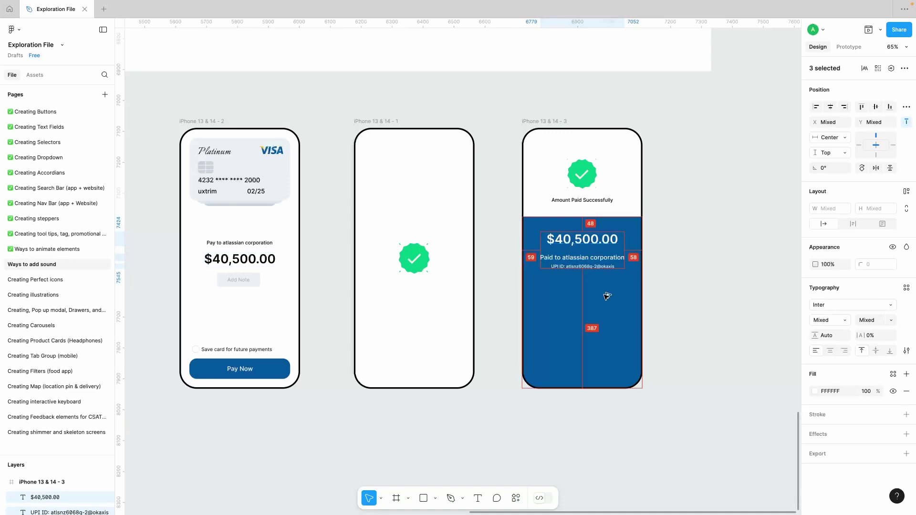
- Duplicate the payee line lower in the blue area and reword the copy as "UPI transaction ID"
{"action": "left_click", "coordinate": [602, 262]}
{"action": "left_click_drag", "start_coordinate": [602, 262], "coordinate": [602, 302]}
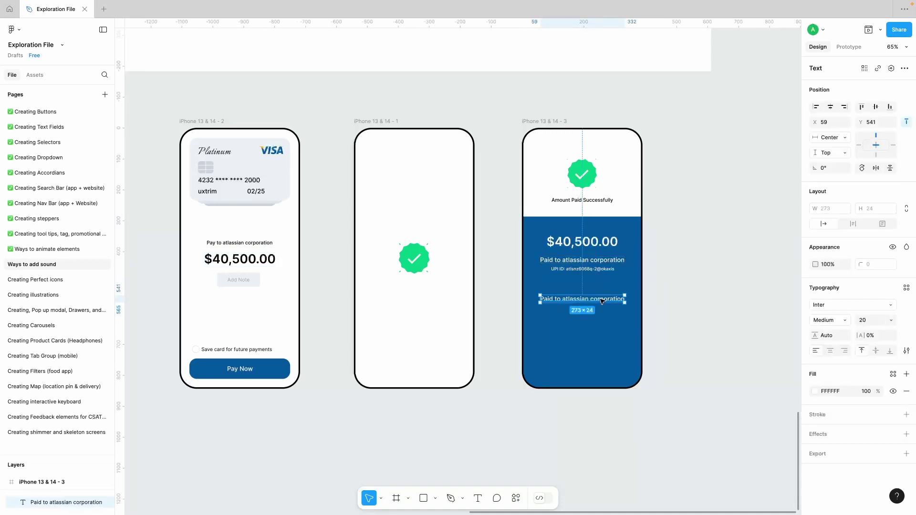
{"action": "double_click", "coordinate": [597, 298]}
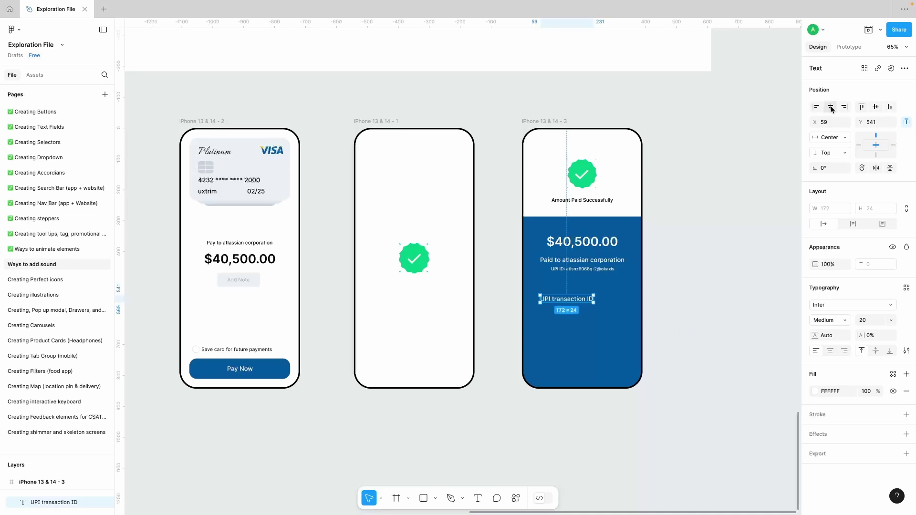
- Duplicate the UPI ID line beneath the UPI transaction ID label, replace its text with a transaction number and centre it
{"action": "left_click_drag", "start_coordinate": [594, 273], "coordinate": [587, 310]}
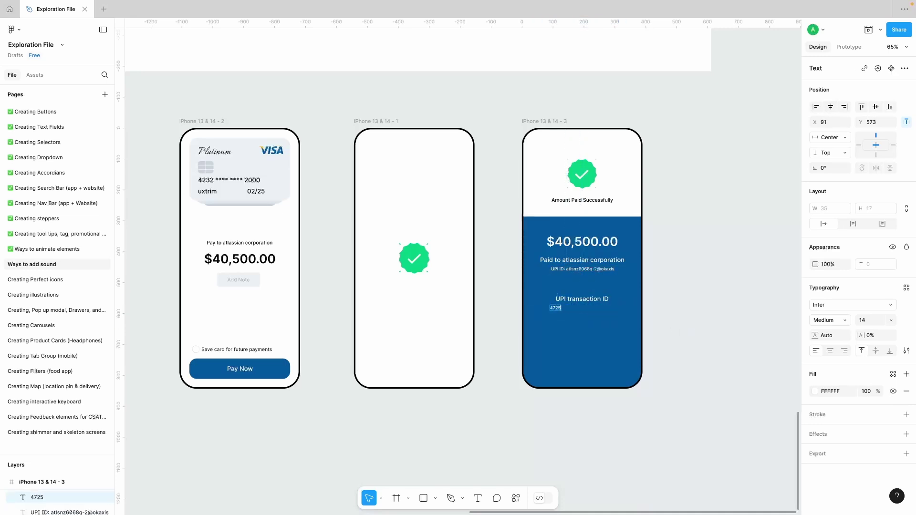
{"action": "left_click", "coordinate": [656, 318]}
{"action": "key", "text": "alt+h"}
{"action": "left_click", "coordinate": [656, 318]}
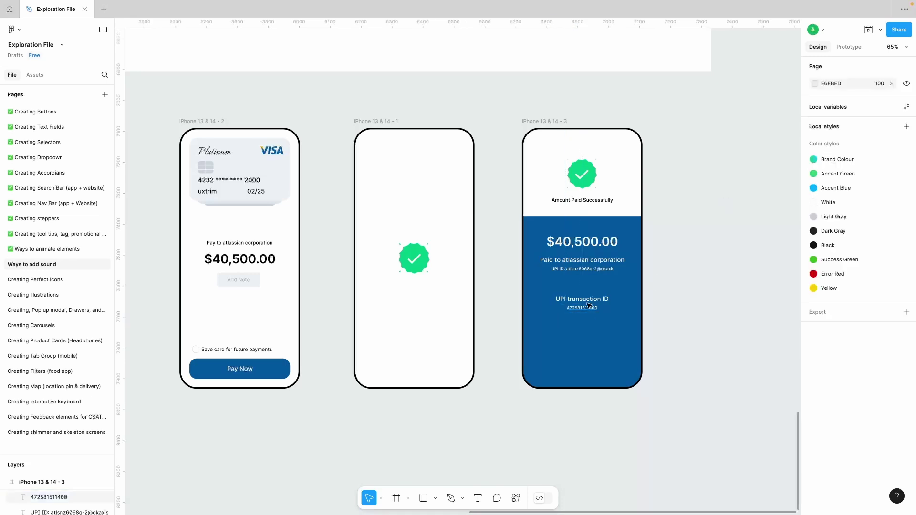
- Give the transaction number the larger size 20 text style and the "UPI transaction ID" label the UPI ID line's size 14 style
{"action": "left_click", "coordinate": [592, 300]}
{"action": "scroll", "coordinate": [610, 309], "scroll_direction": "up", "scroll_amount": 4}
{"action": "left_click", "coordinate": [708, 295]}
{"action": "left_click", "coordinate": [591, 308]}
{"action": "left_click", "coordinate": [587, 312]}
{"action": "key", "text": "alt+super+v"}
{"action": "left_click", "coordinate": [584, 250]}
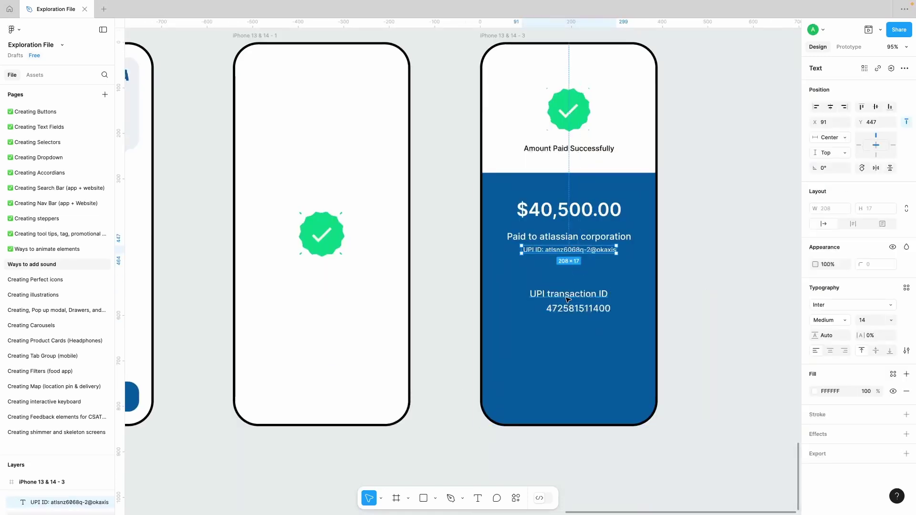
{"action": "left_click", "coordinate": [583, 294]}
{"action": "key", "text": "alt+super+v"}
- Centre the transaction label and number, the payee line and the amount horizontally on the success screen
{"action": "left_click", "coordinate": [597, 308], "text": "shift"}
{"action": "left_click", "coordinate": [590, 237], "text": "shift"}
{"action": "left_click", "coordinate": [591, 211], "text": "shift"}
{"action": "left_click", "coordinate": [832, 107]}
{"action": "left_click", "coordinate": [584, 310]}
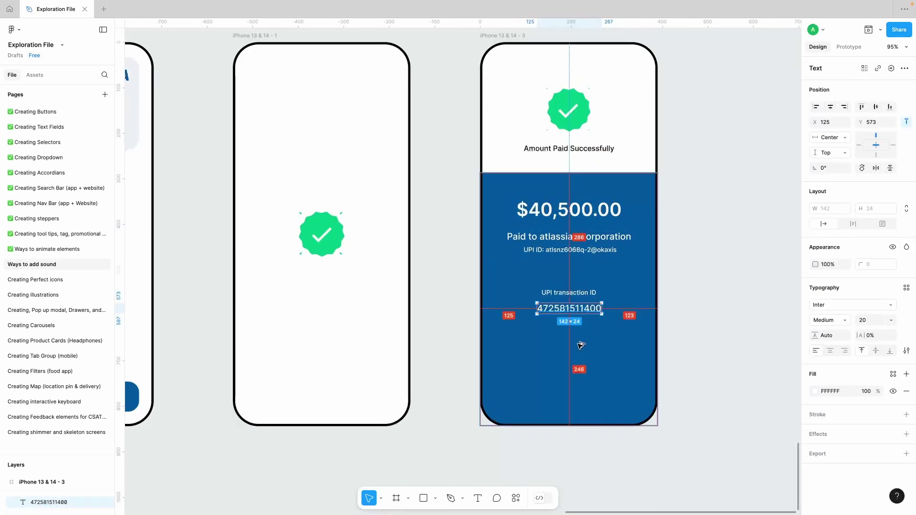
{"action": "left_click", "coordinate": [583, 293], "text": "shift"}
{"action": "scroll", "coordinate": [602, 338], "scroll_direction": "down", "scroll_amount": 5}
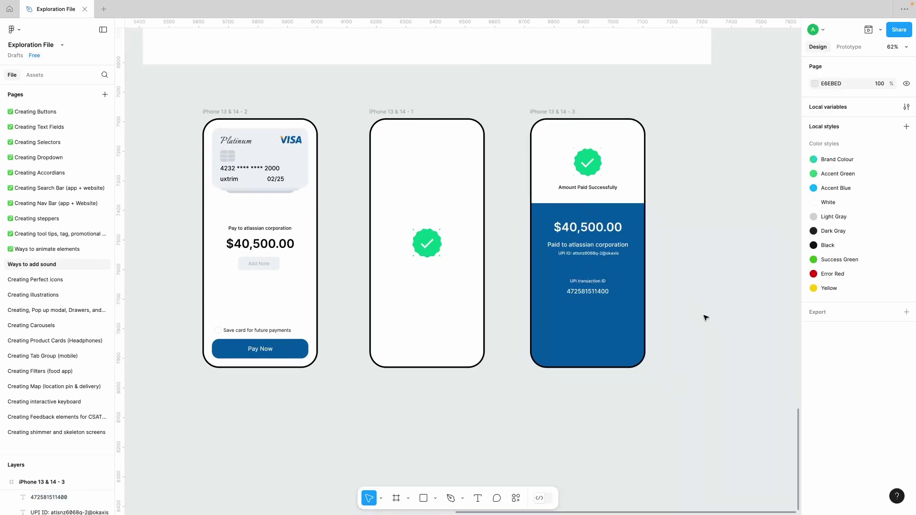
- Place a copy of the Pay Now button low in the blue area and give it a white FFFFFF outline
{"action": "key", "text": "ctrl+v"}
{"action": "left_click_drag", "start_coordinate": [600, 126], "coordinate": [610, 337]}
{"action": "scroll", "coordinate": [609, 337], "scroll_direction": "up", "scroll_amount": 5}
{"action": "left_click", "coordinate": [620, 344]}
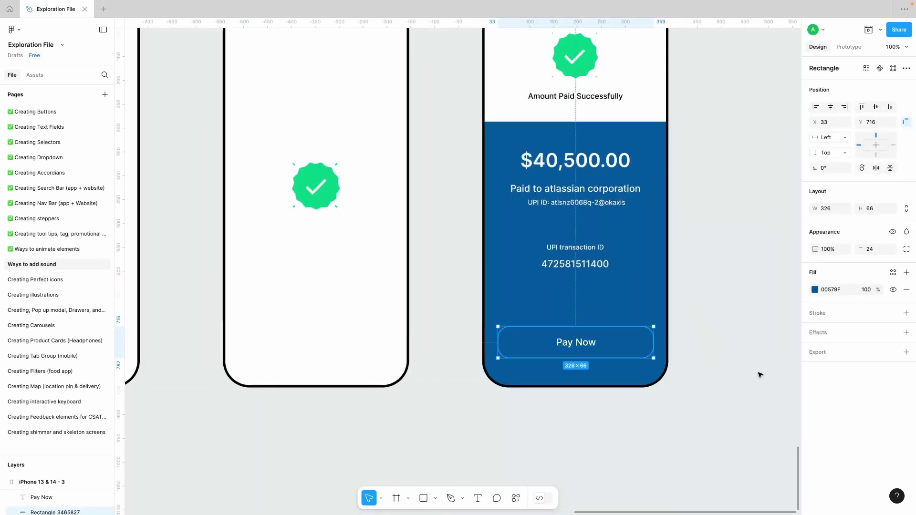
{"action": "left_click", "coordinate": [906, 313]}
{"action": "left_click", "coordinate": [815, 330]}
{"action": "left_click_drag", "start_coordinate": [706, 296], "coordinate": [685, 272]}
- Reword the outlined button's label as "Share Screenshot" and centre it within the button
{"action": "double_click", "coordinate": [586, 342]}
{"action": "type", "text": "Share Scree"}
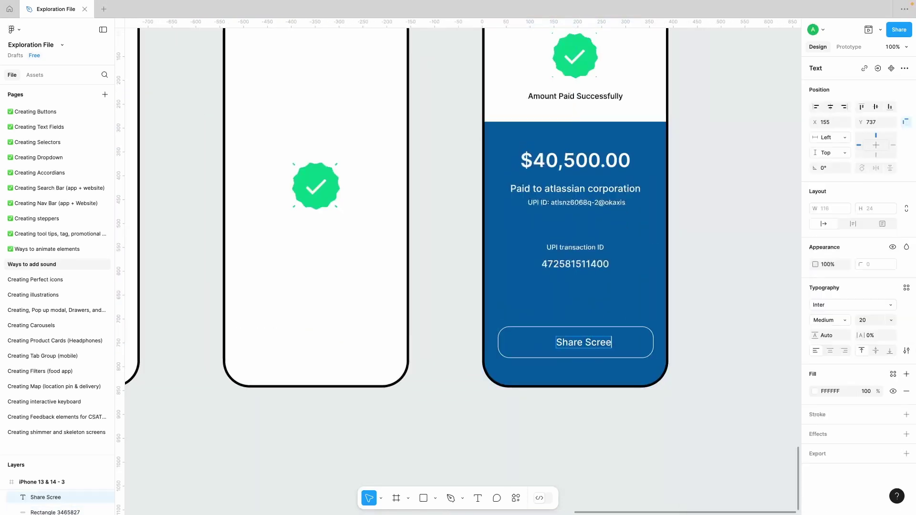
{"action": "left_click", "coordinate": [600, 355], "text": "shift"}
{"action": "left_click", "coordinate": [830, 107]}
- Set the corner radius to 16 on both the Share Screenshot button and the payment screen's Pay Now button
{"action": "scroll", "coordinate": [637, 313], "scroll_direction": "down", "scroll_amount": 5}
{"action": "scroll", "coordinate": [630, 308], "scroll_direction": "up", "scroll_amount": 5}
{"action": "left_click", "coordinate": [645, 363]}
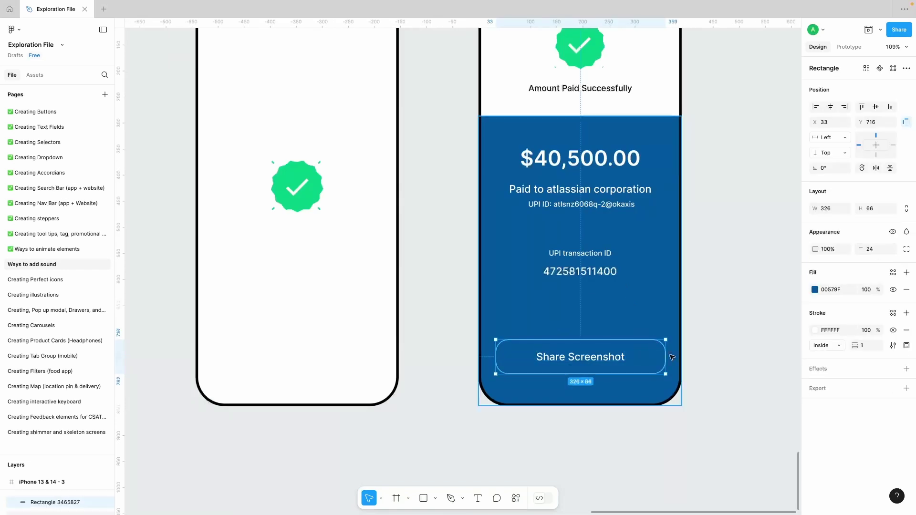
{"action": "left_click", "coordinate": [875, 249]}
{"action": "type", "text": "16"}
{"action": "key", "text": "Return"}
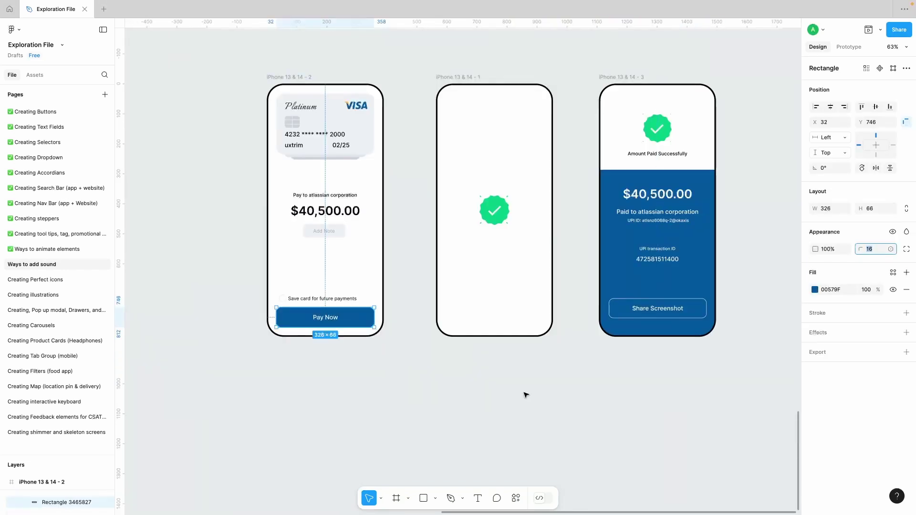
{"action": "left_click", "coordinate": [526, 395]}
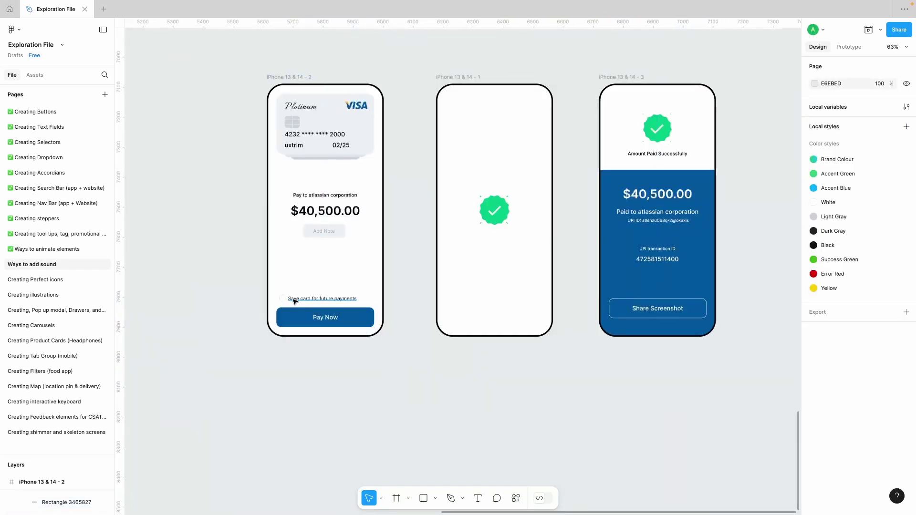
- Move the save-card checkbox, its label and the Pay Now button up slightly on the payment screen
{"action": "left_click", "coordinate": [295, 301]}
{"action": "left_click", "coordinate": [283, 299], "text": "shift"}
{"action": "left_click", "coordinate": [314, 317], "text": "shift"}
{"action": "key", "text": "shift+Up"}
{"action": "left_click", "coordinate": [334, 382]}
{"action": "scroll", "coordinate": [334, 381], "scroll_direction": "down", "scroll_amount": 3}
{"action": "scroll", "coordinate": [344, 384], "scroll_direction": "up", "scroll_amount": 2}
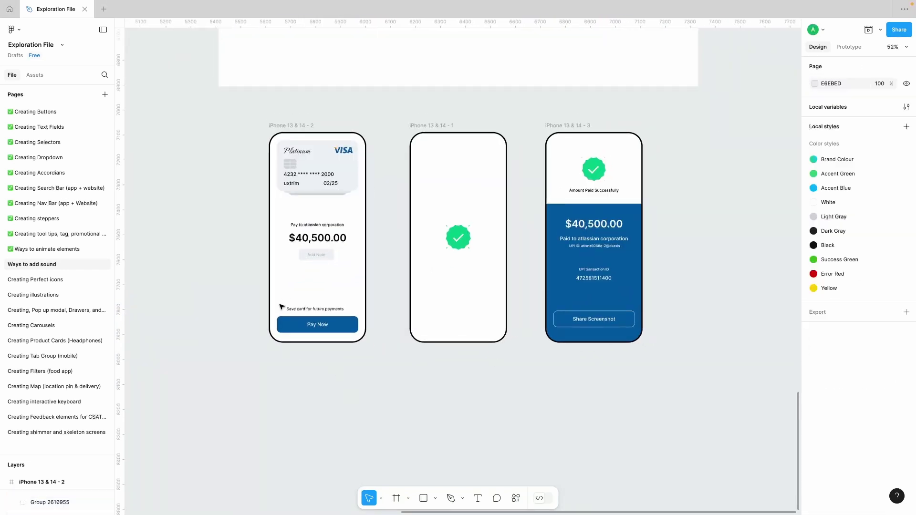
{"action": "left_click_drag", "start_coordinate": [280, 306], "coordinate": [306, 321]}
{"action": "key", "text": "shift+Up"}
{"action": "left_click", "coordinate": [384, 355]}
- Set the opacity of the Share Screenshot button's white outline to 40%
{"action": "scroll", "coordinate": [478, 334], "scroll_direction": "right", "scroll_amount": 2}
{"action": "scroll", "coordinate": [539, 327], "scroll_direction": "up", "scroll_amount": 5}
{"action": "left_click", "coordinate": [538, 326]}
{"action": "left_click", "coordinate": [585, 317]}
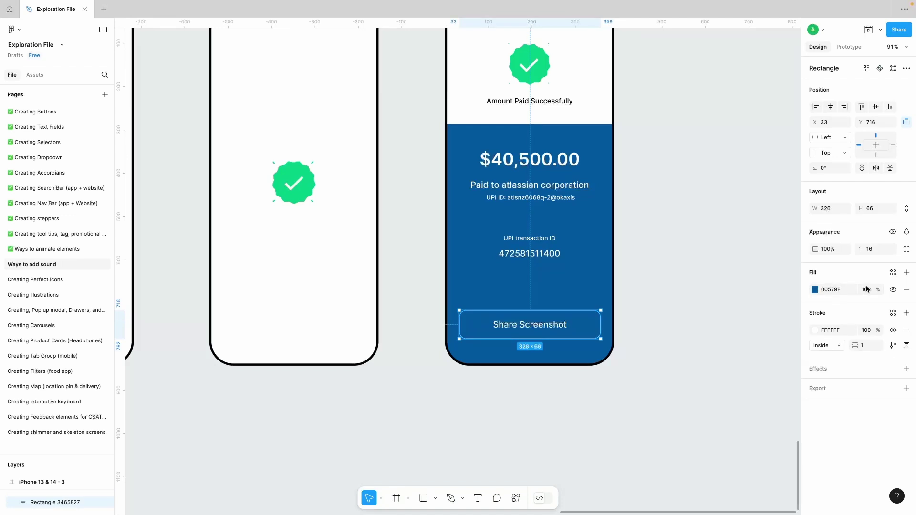
{"action": "left_click", "coordinate": [868, 330]}
{"action": "type", "text": "50"}
{"action": "key", "text": "Return"}
- Duplicate the Share Screenshot button directly below the original and shift both buttons up to fit the screen
{"action": "left_click", "coordinate": [547, 325]}
{"action": "left_click", "coordinate": [592, 319], "text": "shift"}
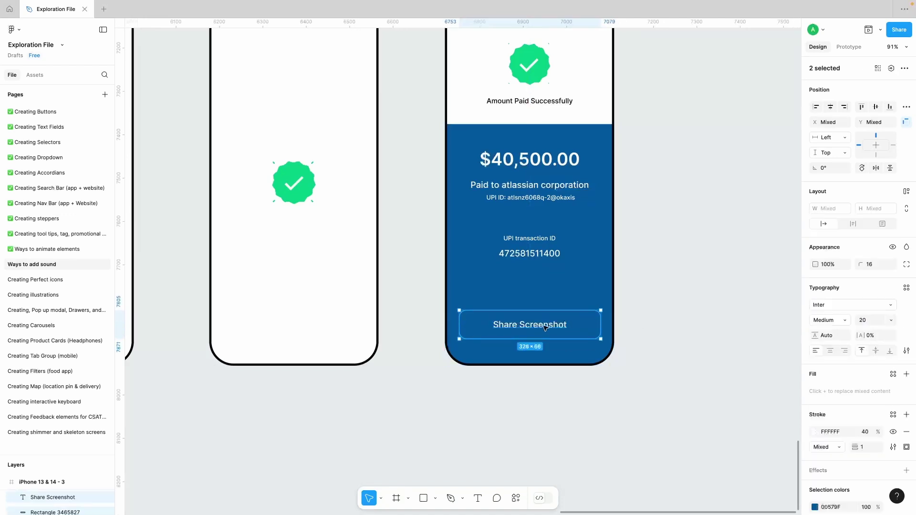
{"action": "mouse_move", "coordinate": [547, 326]}
{"action": "left_mouse_down"}
{"action": "mouse_move", "coordinate": [548, 308]}
{"action": "mouse_move", "coordinate": [557, 340]}
{"action": "left_mouse_up"}
{"action": "left_click", "coordinate": [549, 308]}
{"action": "left_click", "coordinate": [595, 302], "text": "shift"}
{"action": "key", "text": "shift+Down"}
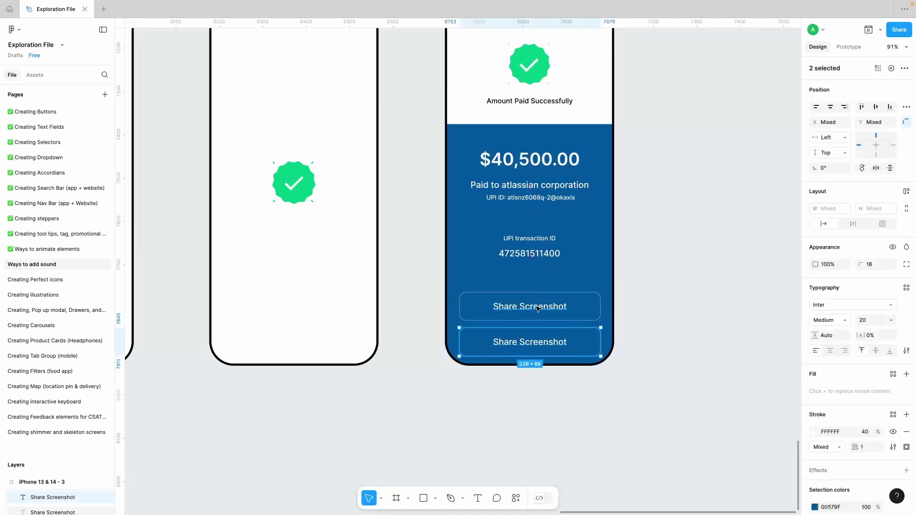
{"action": "left_click", "coordinate": [540, 307], "text": "shift"}
{"action": "left_click", "coordinate": [545, 298], "text": "shift"}
{"action": "key", "text": "shift+Up"}
{"action": "key", "text": "shift+Up"}
{"action": "left_click", "coordinate": [654, 344]}
- Reword the lower button's label as "Home" and centre it within the button
{"action": "double_click", "coordinate": [549, 336]}
{"action": "type", "text": "Home"}
{"action": "left_click", "coordinate": [587, 336], "text": "shift"}
{"action": "key", "text": "alt+h"}
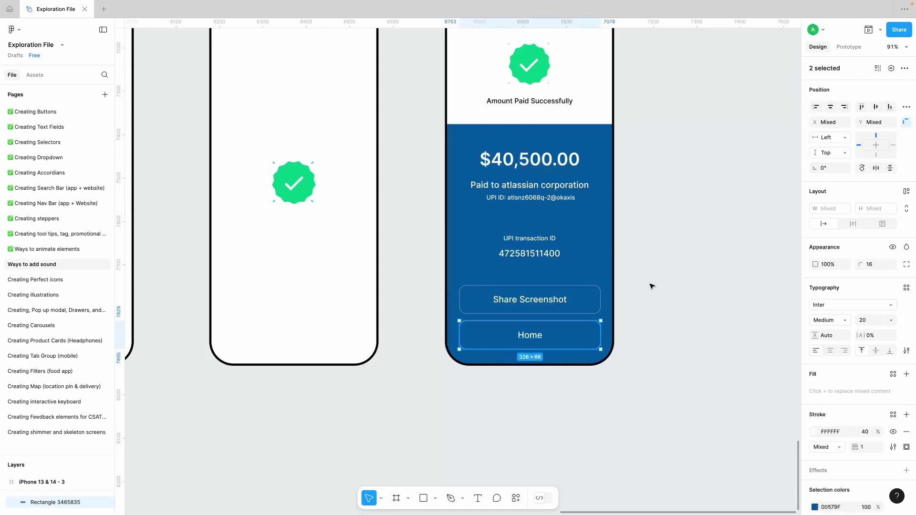
- Restyle the Home button with a white fill, a blue label and no outline
{"action": "left_click", "coordinate": [530, 335]}
{"action": "key", "text": "i"}
{"action": "left_click", "coordinate": [565, 334]}
{"action": "left_click", "coordinate": [568, 337]}
{"action": "left_click", "coordinate": [815, 289]}
{"action": "left_click", "coordinate": [906, 331]}
{"action": "left_click", "coordinate": [681, 282]}
{"action": "scroll", "coordinate": [681, 283], "scroll_direction": "down", "scroll_amount": 5}
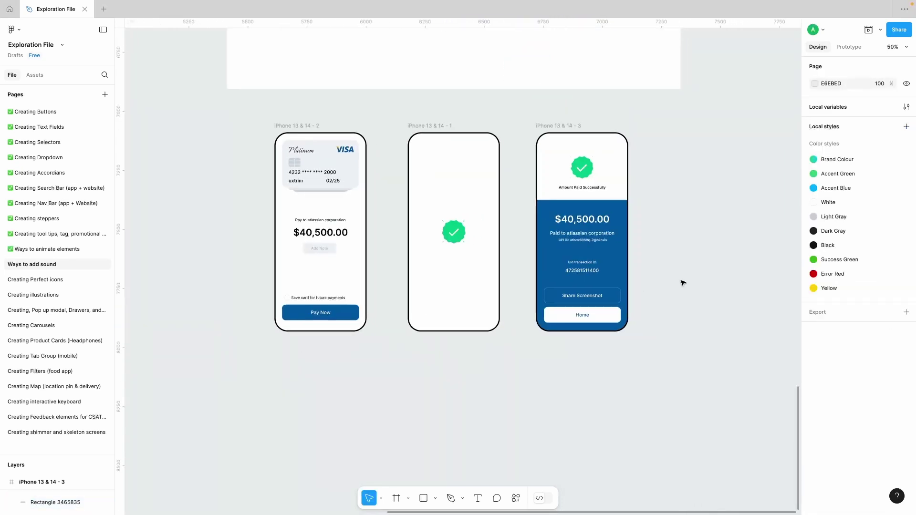
{"action": "scroll", "coordinate": [683, 282], "scroll_direction": "up", "scroll_amount": 1}
{"action": "scroll", "coordinate": [359, 381], "scroll_direction": "down", "scroll_amount": 1}
{"action": "scroll", "coordinate": [359, 382], "scroll_direction": "left", "scroll_amount": 3}
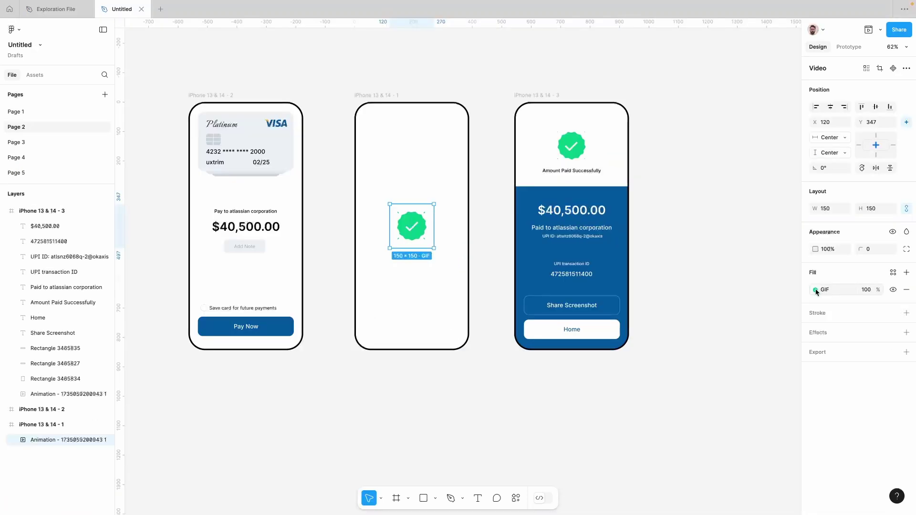
- Replace the middle screen's GIF fill with Animation---1735060230126.gif from the Figma ep 11 folder and scrub it to near its end
{"action": "left_click", "coordinate": [815, 289]}
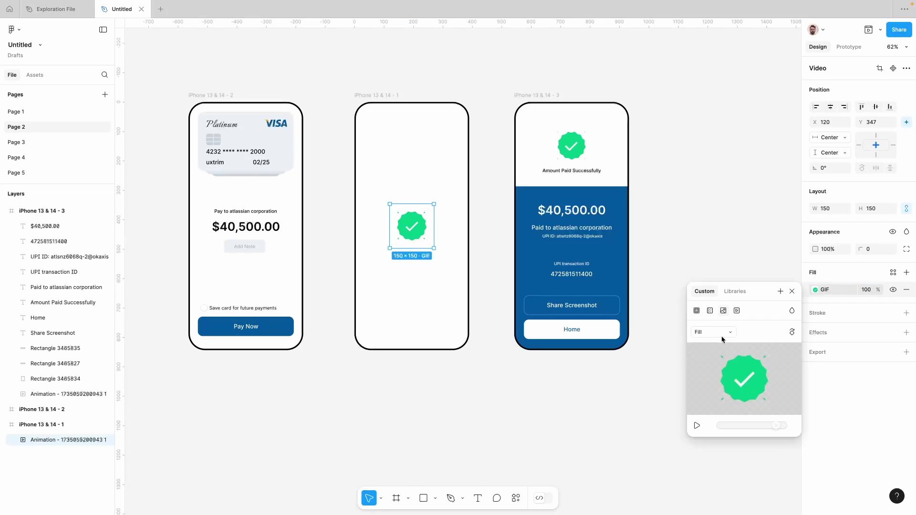
{"action": "left_click", "coordinate": [741, 378]}
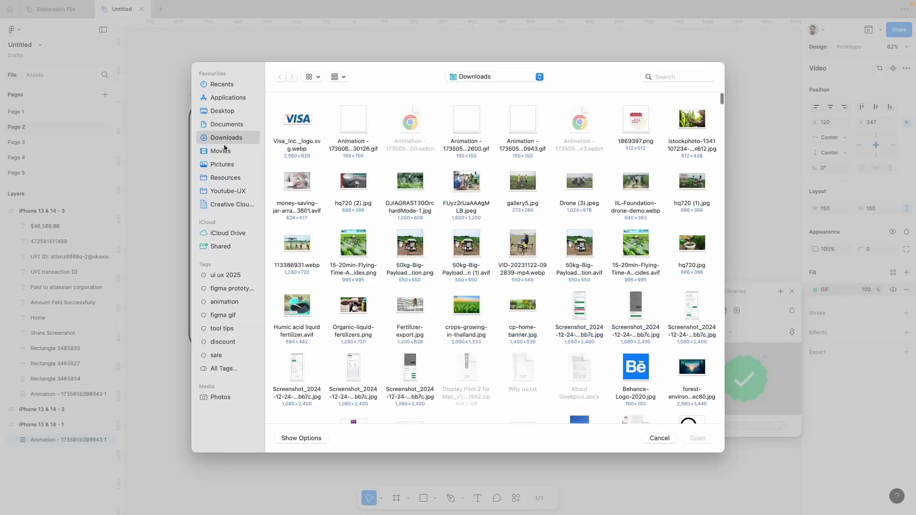
{"action": "left_click", "coordinate": [228, 192]}
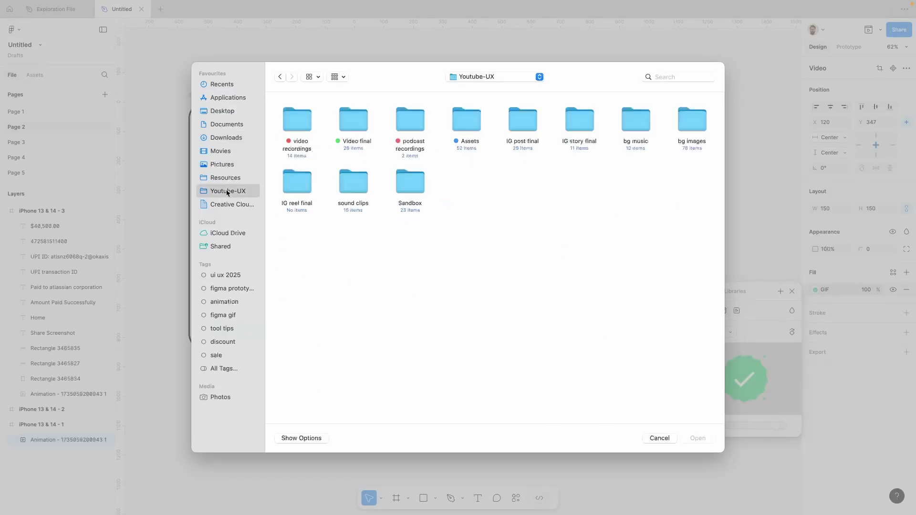
{"action": "double_click", "coordinate": [300, 125]}
{"action": "double_click", "coordinate": [356, 122]}
{"action": "left_click", "coordinate": [298, 126]}
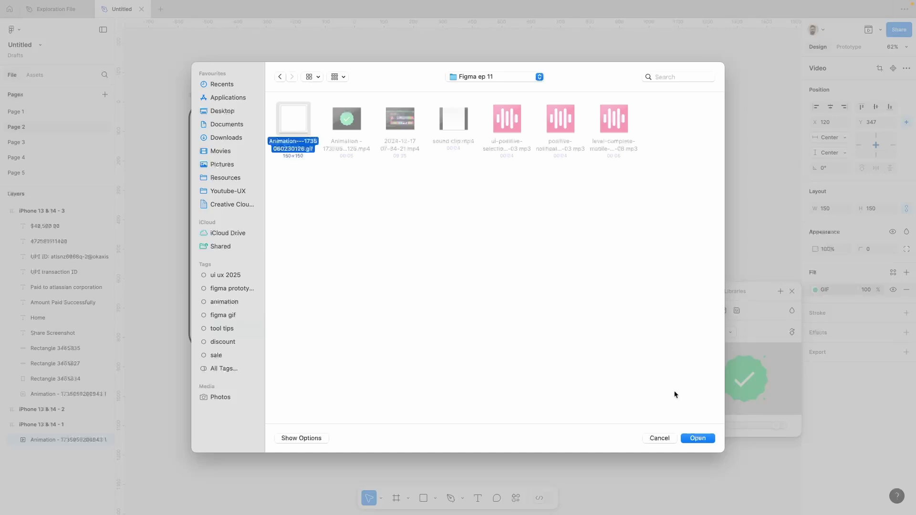
{"action": "left_click", "coordinate": [698, 438]}
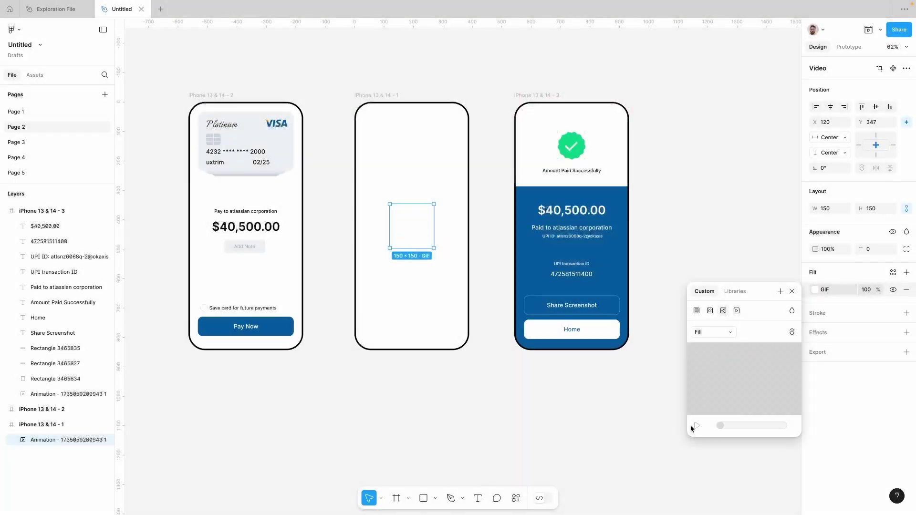
{"action": "left_click_drag", "start_coordinate": [742, 426], "coordinate": [781, 426]}
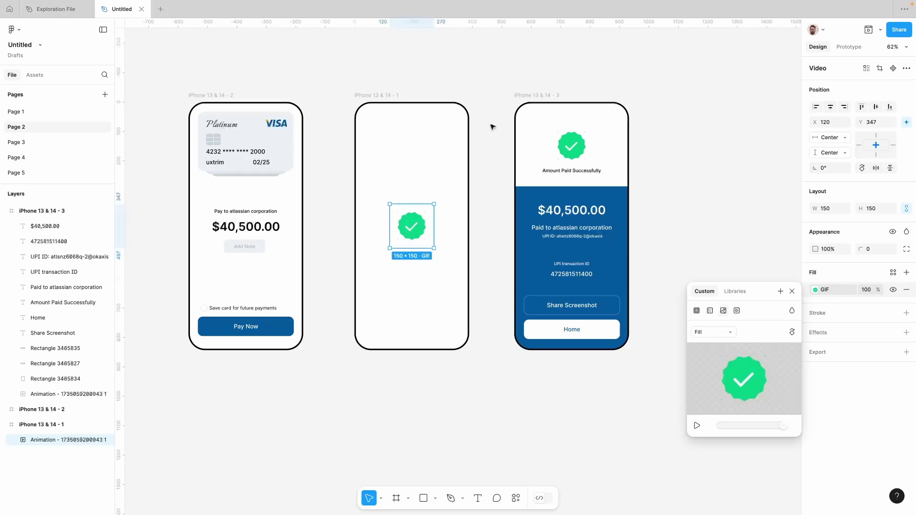
{"action": "key", "text": "Escape"}
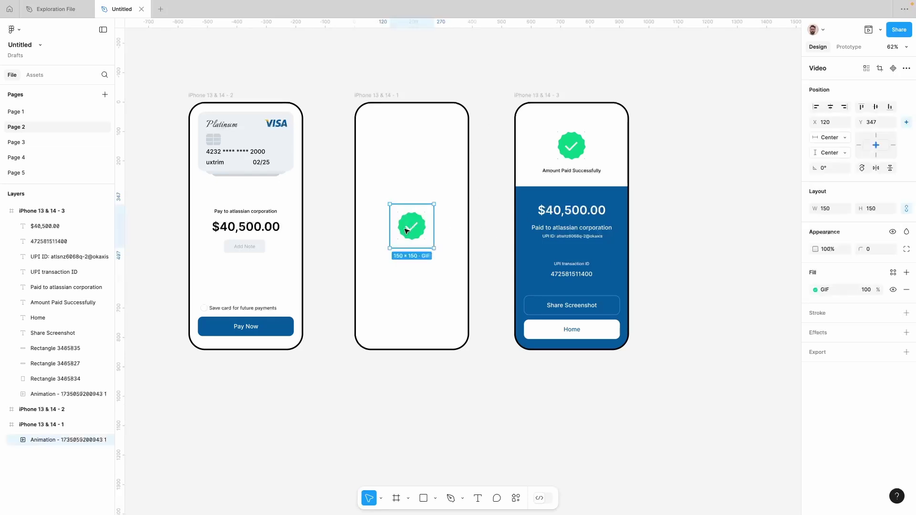
- Delete the old checkmark animation from the payment-success screen
{"action": "left_click", "coordinate": [572, 146]}
{"action": "key", "text": "Delete"}
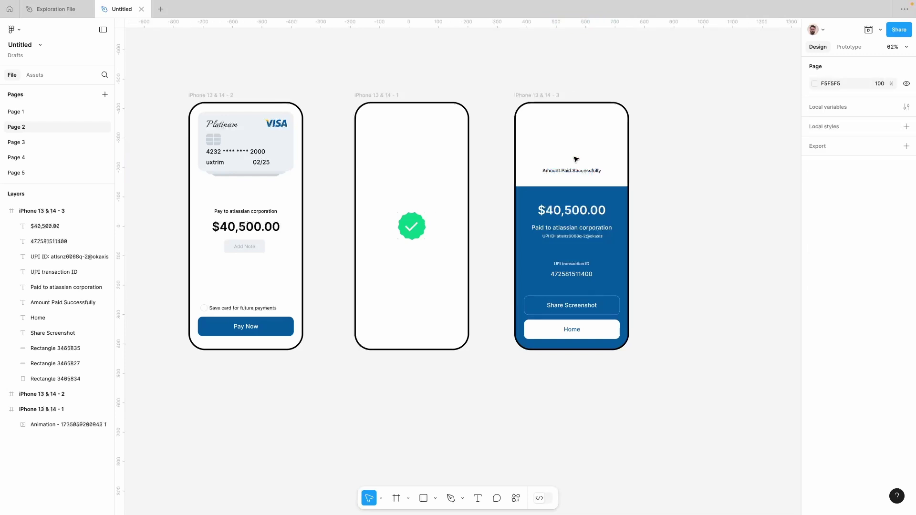
- Paste the copied 150 × 150 checkmark GIF into the payment-success screen and centre it above "Amount Paid Successfully" at Y 74
{"action": "left_click", "coordinate": [557, 114]}
{"action": "key", "text": "ctrl+v"}
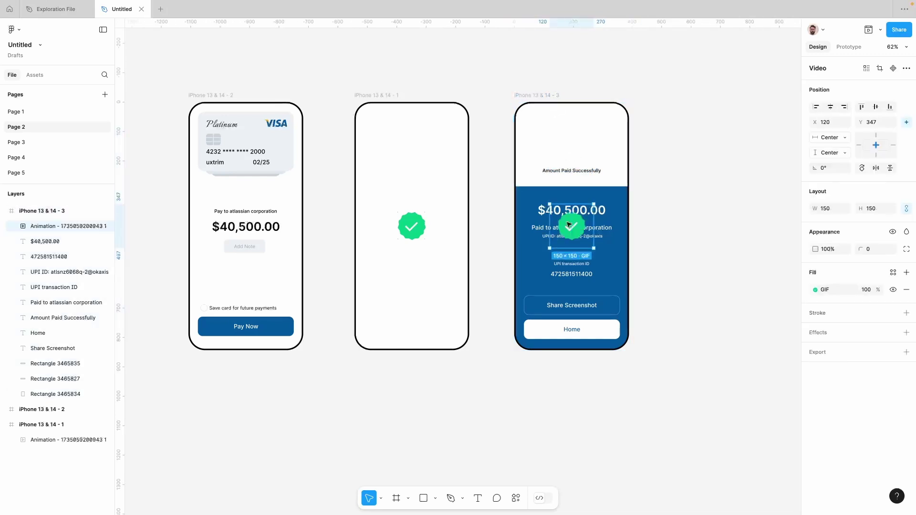
{"action": "left_click_drag", "start_coordinate": [571, 202], "coordinate": [573, 149]}
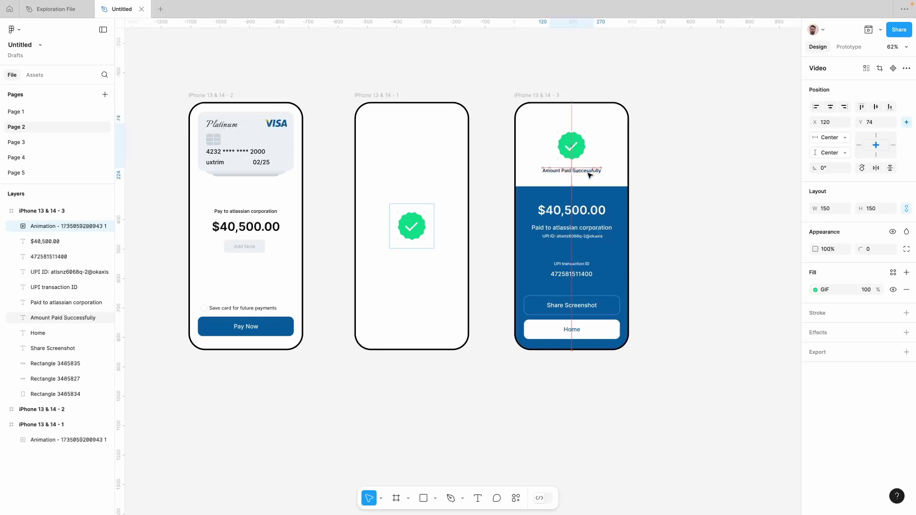
{"action": "key", "text": "Escape"}
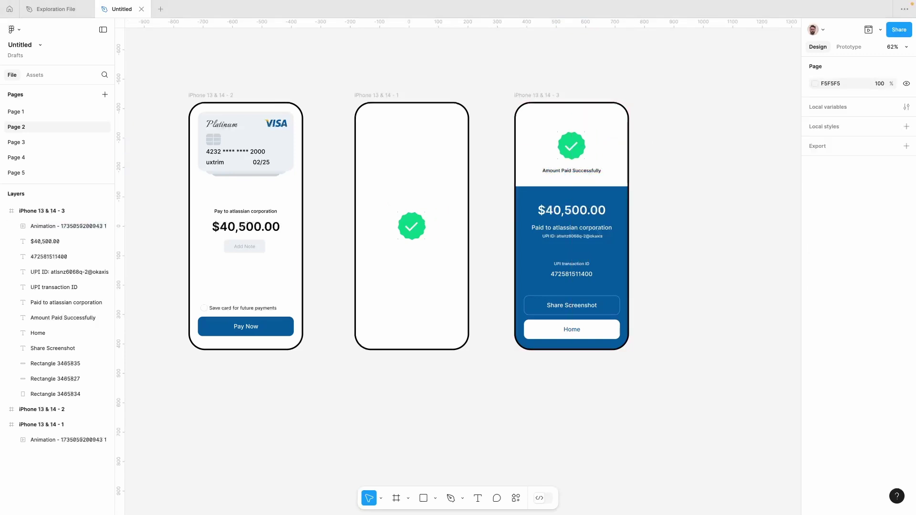
{"action": "left_click_drag", "start_coordinate": [311, 415], "coordinate": [412, 315]}
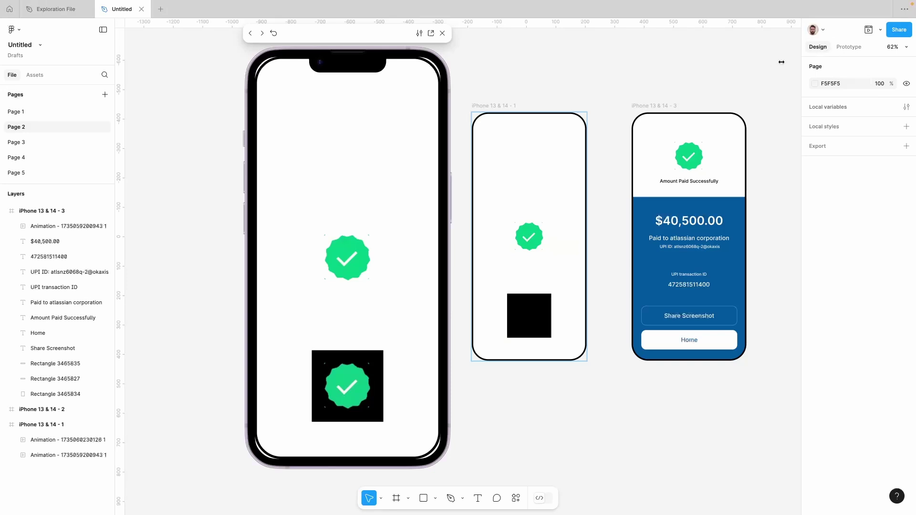
{"action": "left_click", "coordinate": [442, 33]}
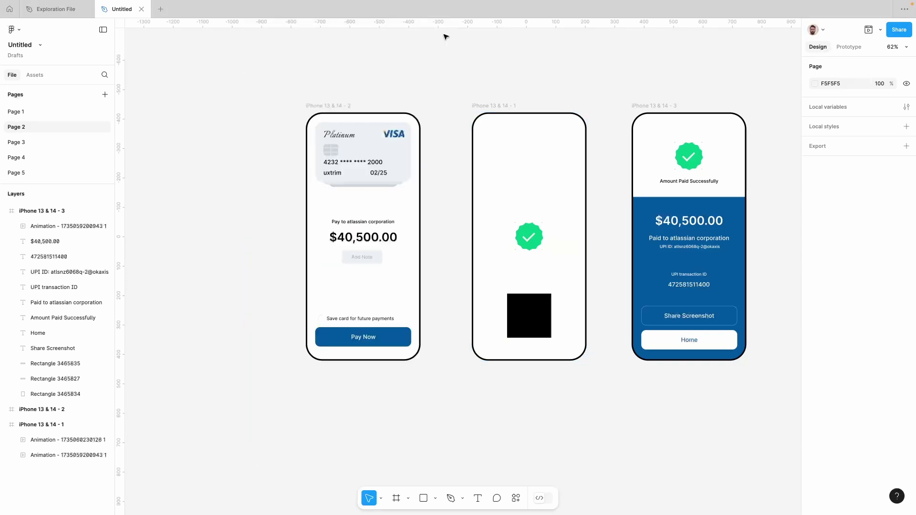
{"action": "left_click", "coordinate": [549, 297]}
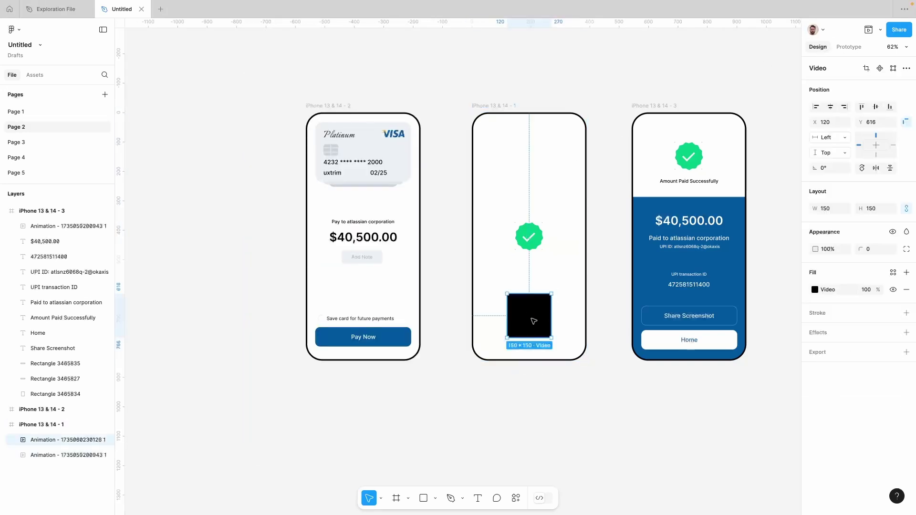
{"action": "key", "text": "shift+Down"}
{"action": "key", "text": "shift+Down"}
{"action": "key", "text": "shift+Down"}
{"action": "key", "text": "shift+Down"}
{"action": "key", "text": "shift+Down"}
{"action": "key", "text": "shift+Down"}
{"action": "key", "text": "shift+Down"}
{"action": "key", "text": "shift+Down"}
{"action": "key", "text": "shift+Down"}
{"action": "key", "text": "shift+Down"}
{"action": "key", "text": "shift+Down"}
{"action": "key", "text": "shift+Down"}
{"action": "key", "text": "shift+Down"}
{"action": "key", "text": "shift+Down"}
{"action": "key", "text": "shift+Down"}
{"action": "key", "text": "shift+Down"}
{"action": "key", "text": "shift+Down"}
{"action": "key", "text": "shift+Down"}
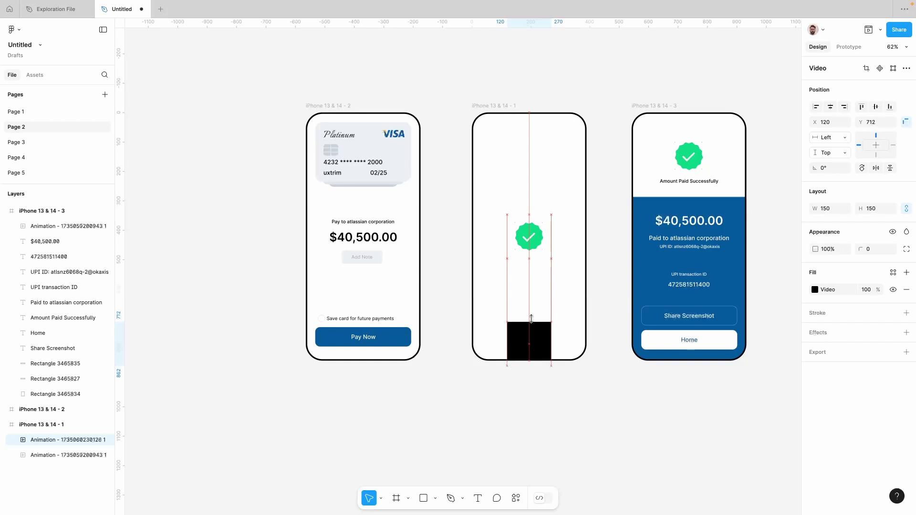
{"action": "key", "text": "shift+Down"}
{"action": "key", "text": "shift+Down"}
{"action": "key", "text": "shift+Down"}
{"action": "key", "text": "shift+Down"}
{"action": "key", "text": "shift+Down"}
{"action": "key", "text": "shift+Down"}
{"action": "key", "text": "shift+Down"}
{"action": "key", "text": "shift+Down"}
{"action": "key", "text": "shift+Down"}
{"action": "key", "text": "shift+Down"}
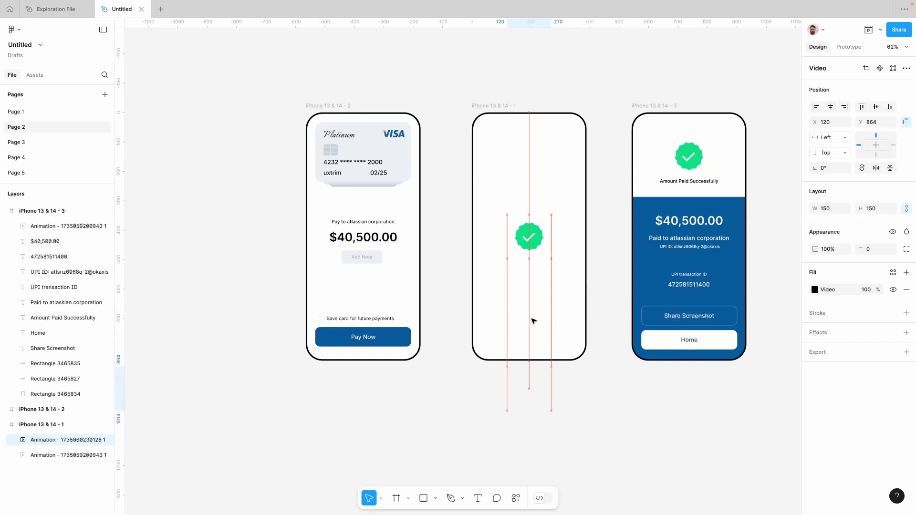
- Preview the middle screen to check the checkmark animation with the video placed outside the visible area
{"action": "left_click", "coordinate": [508, 107]}
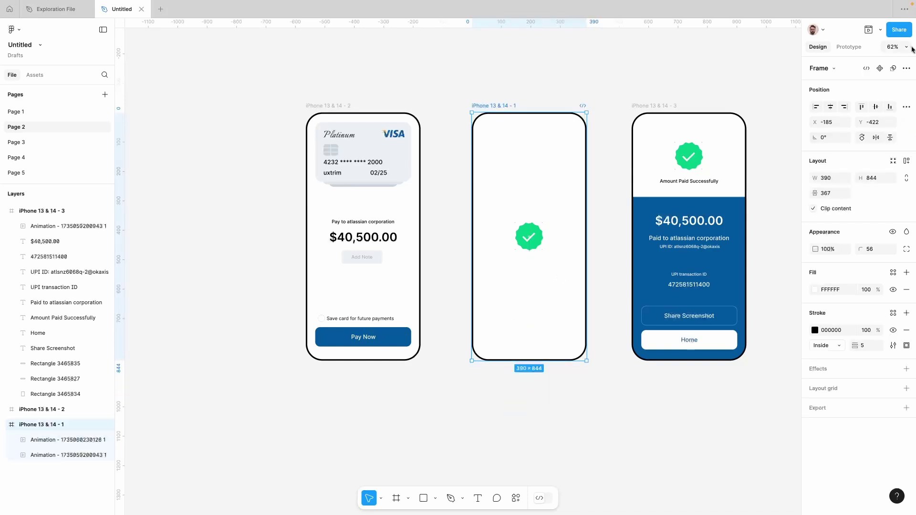
{"action": "left_click", "coordinate": [866, 31]}
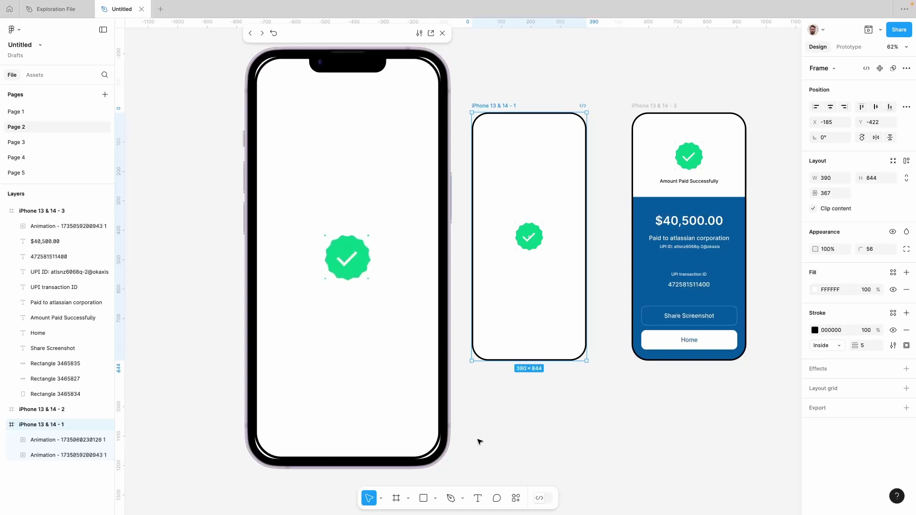
{"action": "left_click", "coordinate": [443, 33]}
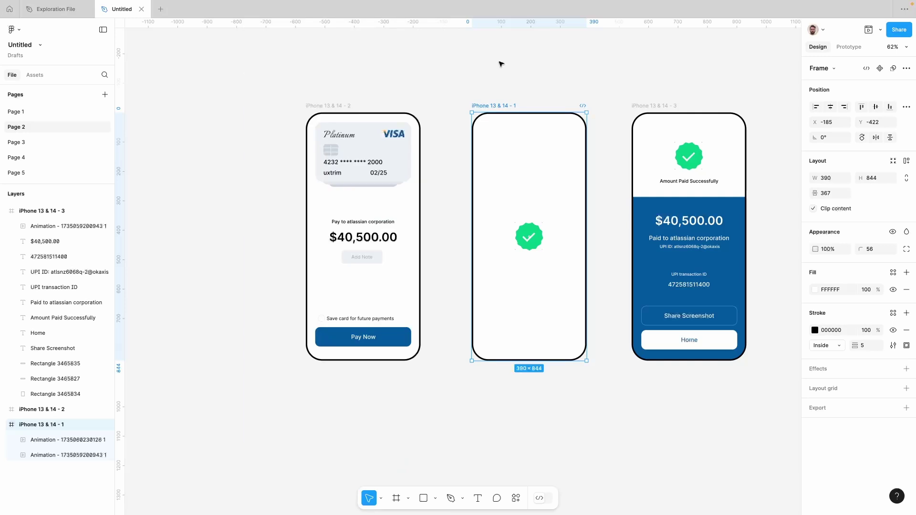
- Group the blue panel with its amount, payment details and two buttons on the payment-success screen
{"action": "left_click", "coordinate": [502, 65]}
{"action": "left_click", "coordinate": [504, 113]}
{"action": "scroll", "coordinate": [504, 112], "scroll_direction": "right", "scroll_amount": 3}
{"action": "left_click", "coordinate": [475, 244]}
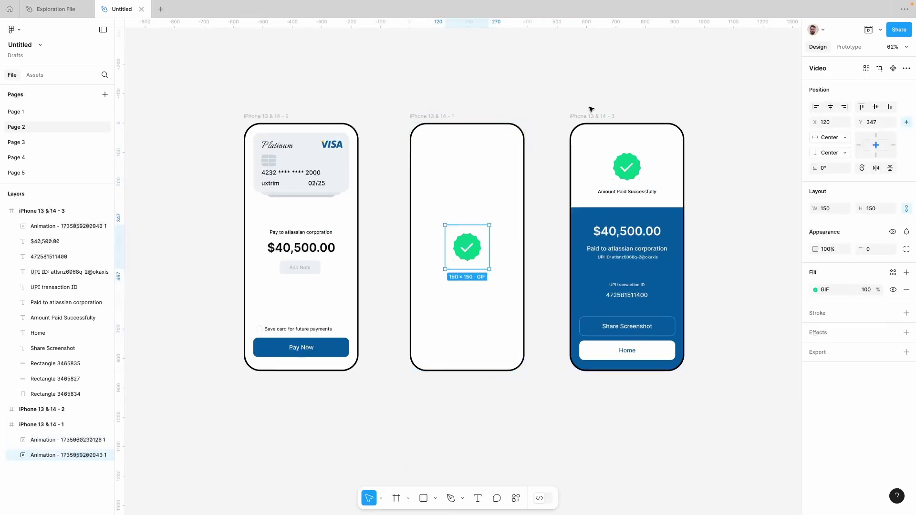
{"action": "left_click", "coordinate": [617, 229]}
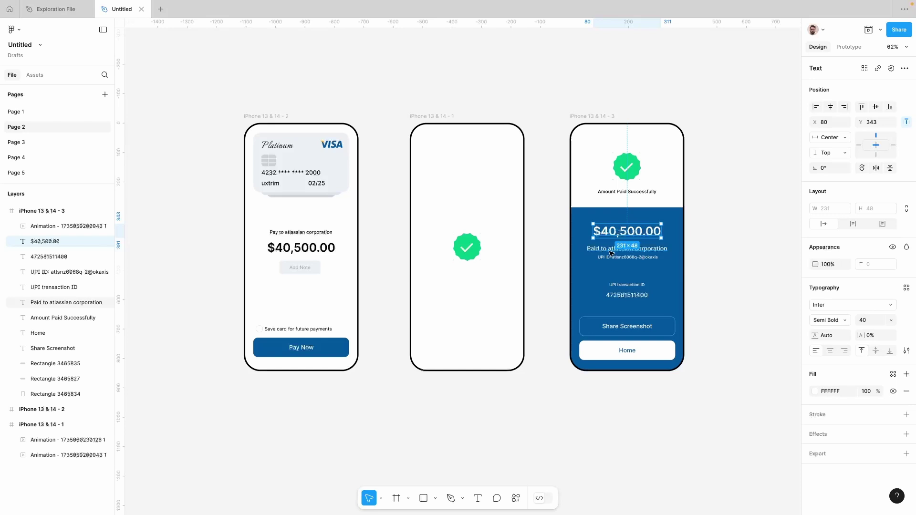
{"action": "left_click", "coordinate": [608, 218], "text": "shift"}
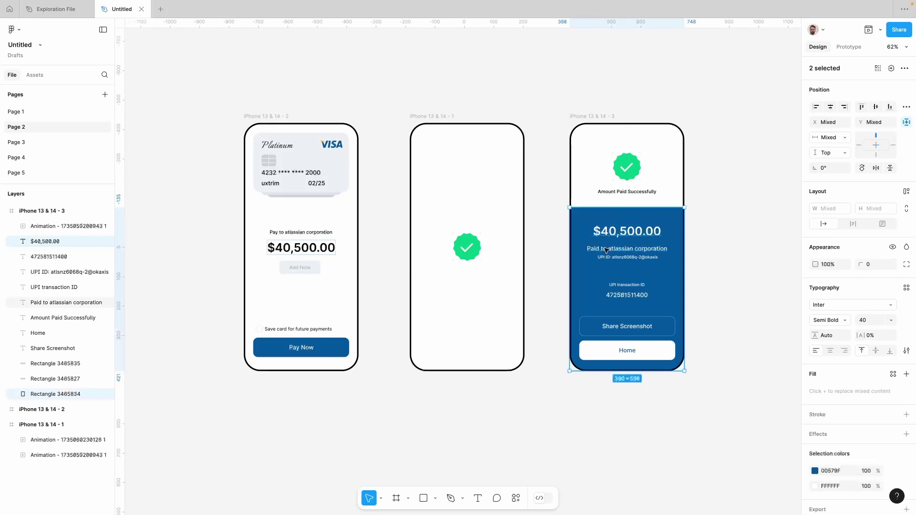
{"action": "key", "text": "super+g"}
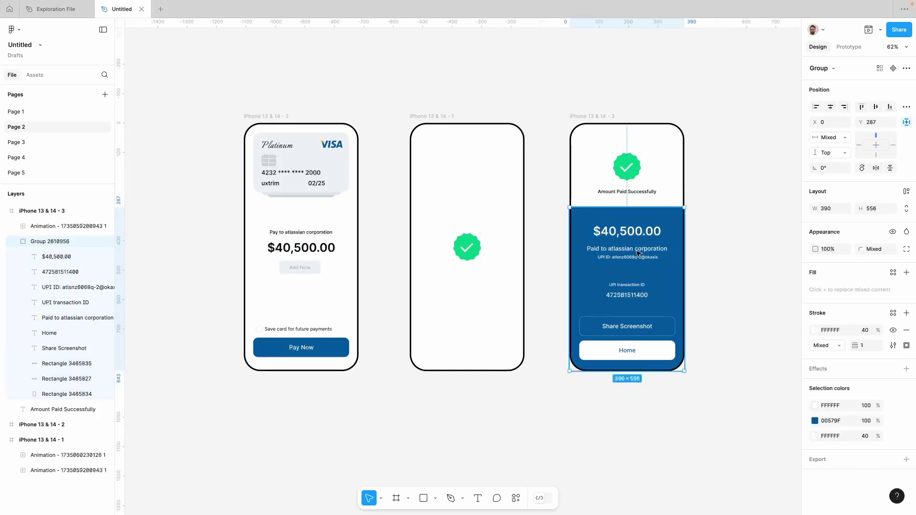
- Paste a copy of the blue payment-details group into the middle screen and move it straight down until it is out of the frame
{"action": "left_click", "coordinate": [422, 117]}
{"action": "key", "text": "ctrl+v"}
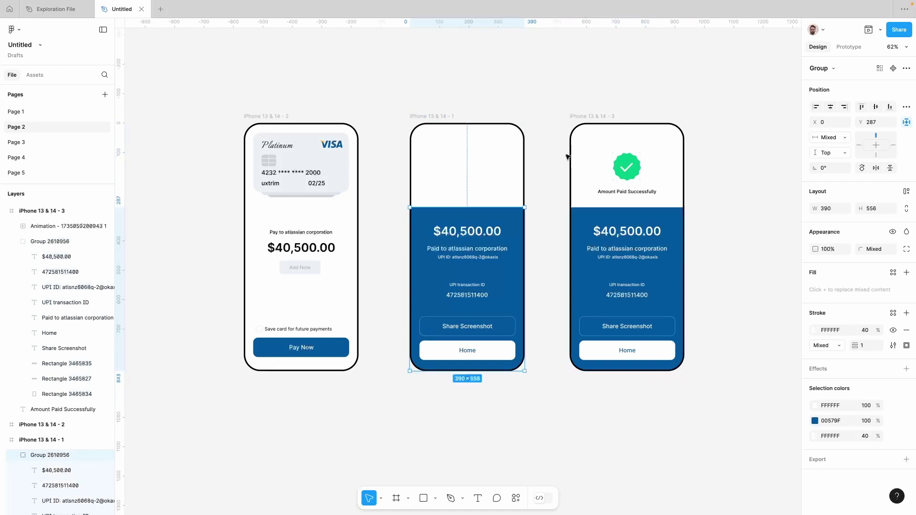
{"action": "left_click_drag", "start_coordinate": [456, 214], "coordinate": [455, 235]}
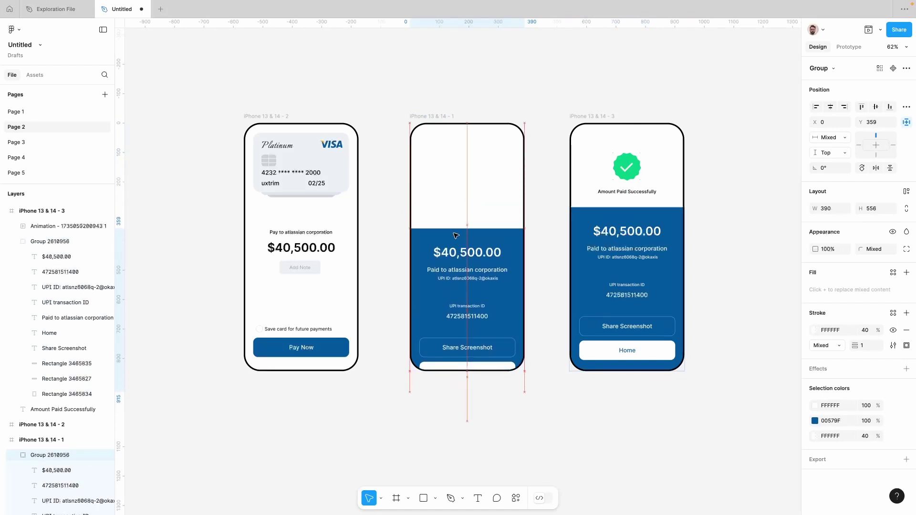
{"action": "key", "text": "shift+Down"}
{"action": "key", "text": "shift+Down"}
{"action": "key", "text": "shift+Down"}
{"action": "key", "text": "shift+Down"}
{"action": "key", "text": "shift+Down"}
{"action": "key", "text": "shift+Down"}
{"action": "key", "text": "shift+Down"}
{"action": "key", "text": "shift+Down"}
{"action": "key", "text": "shift+Down"}
{"action": "key", "text": "shift+Down"}
{"action": "key", "text": "shift+Down"}
{"action": "key", "text": "shift+Down"}
{"action": "key", "text": "shift+Down"}
{"action": "key", "text": "shift+Down"}
{"action": "key", "text": "shift+Down"}
{"action": "key", "text": "shift+Down"}
{"action": "key", "text": "shift+Down"}
{"action": "key", "text": "shift+Down"}
{"action": "key", "text": "shift+Down"}
{"action": "key", "text": "shift+Down"}
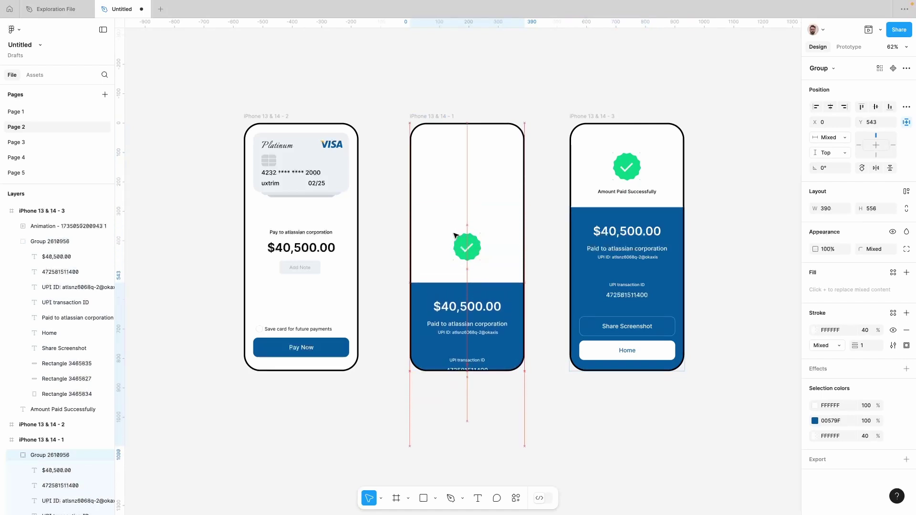
{"action": "key", "text": "shift+Down"}
{"action": "key", "text": "shift+Down"}
{"action": "key", "text": "shift+Down"}
{"action": "key", "text": "shift+Down"}
{"action": "key", "text": "shift+Down"}
{"action": "key", "text": "shift+Down"}
{"action": "key", "text": "shift+Down"}
{"action": "key", "text": "shift+Down"}
{"action": "key", "text": "shift+Down"}
{"action": "key", "text": "shift+Down"}
{"action": "key", "text": "shift+Down"}
{"action": "key", "text": "shift+Down"}
{"action": "key", "text": "shift+Down"}
{"action": "key", "text": "shift+Down"}
{"action": "key", "text": "shift+Down"}
{"action": "key", "text": "shift+Down"}
{"action": "key", "text": "shift+Down"}
{"action": "key", "text": "shift+Down"}
{"action": "key", "text": "shift+Down"}
{"action": "key", "text": "shift+Down"}
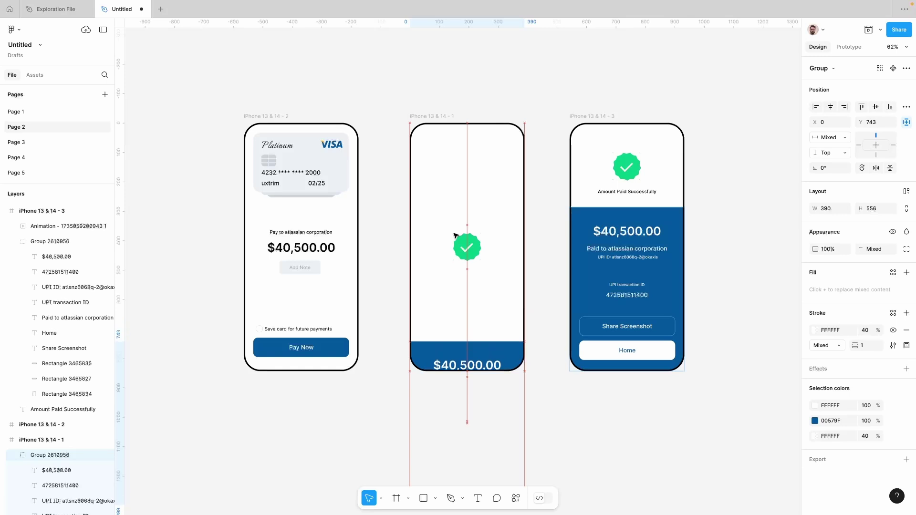
{"action": "key", "text": "shift+Down"}
{"action": "key", "text": "shift+Down"}
{"action": "key", "text": "shift+Down"}
{"action": "key", "text": "shift+Down"}
{"action": "key", "text": "shift+Down"}
{"action": "key", "text": "shift+Down"}
{"action": "key", "text": "shift+Down"}
{"action": "key", "text": "shift+Down"}
- Link the Pay Now button to the iPhone 13 & 14 - 1 screen on tap, with a Dissolve animation and Ease in and out
{"action": "key", "text": "shift+e"}
{"action": "left_click", "coordinate": [328, 341]}
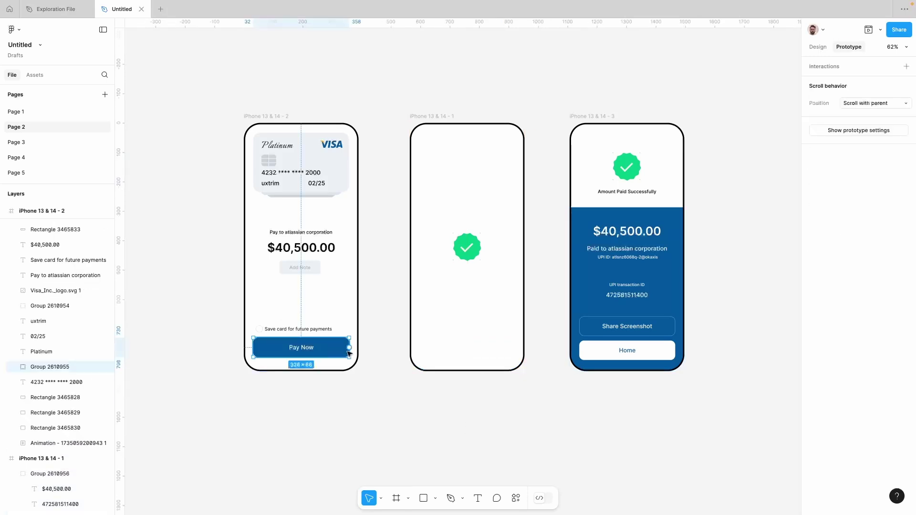
{"action": "left_click_drag", "start_coordinate": [349, 347], "coordinate": [434, 281]}
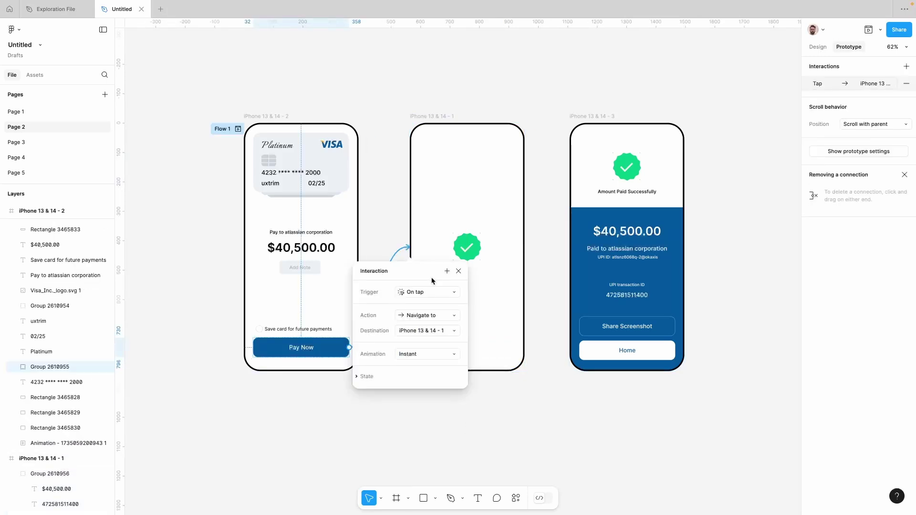
{"action": "left_click", "coordinate": [420, 353]}
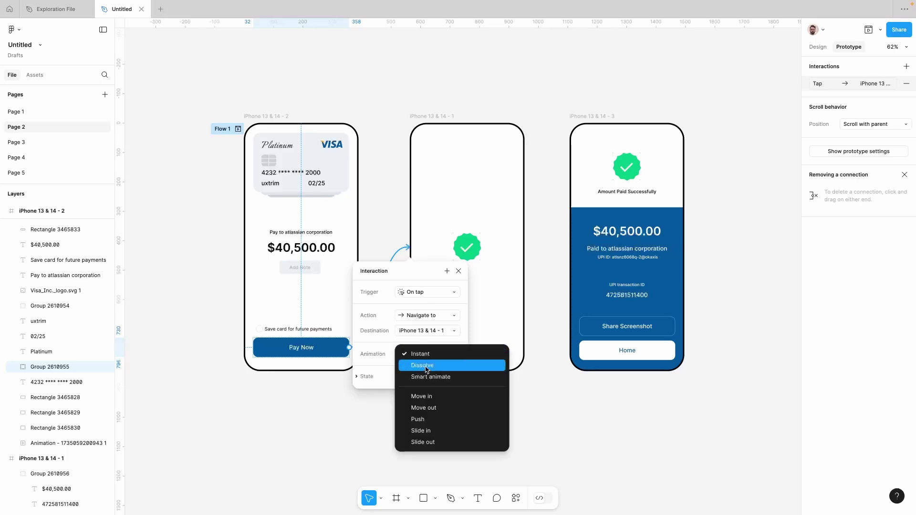
{"action": "left_click", "coordinate": [425, 366]}
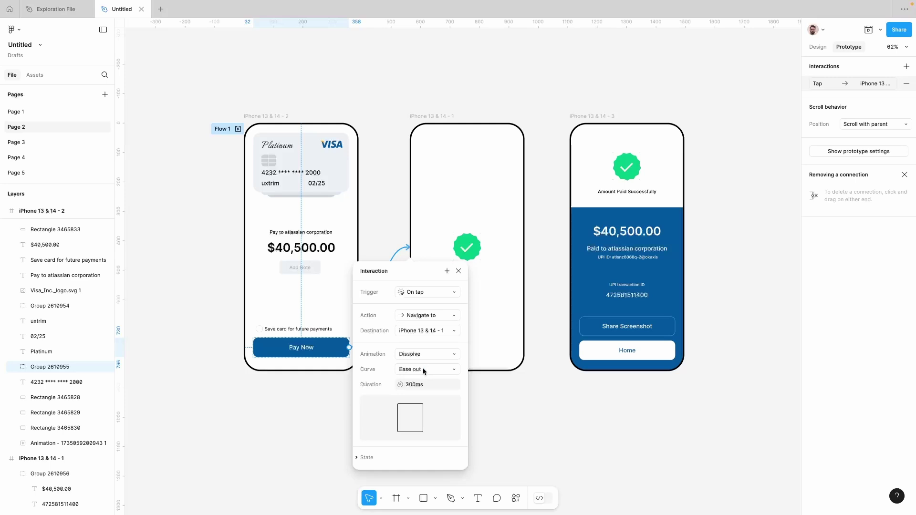
{"action": "left_click", "coordinate": [425, 368]}
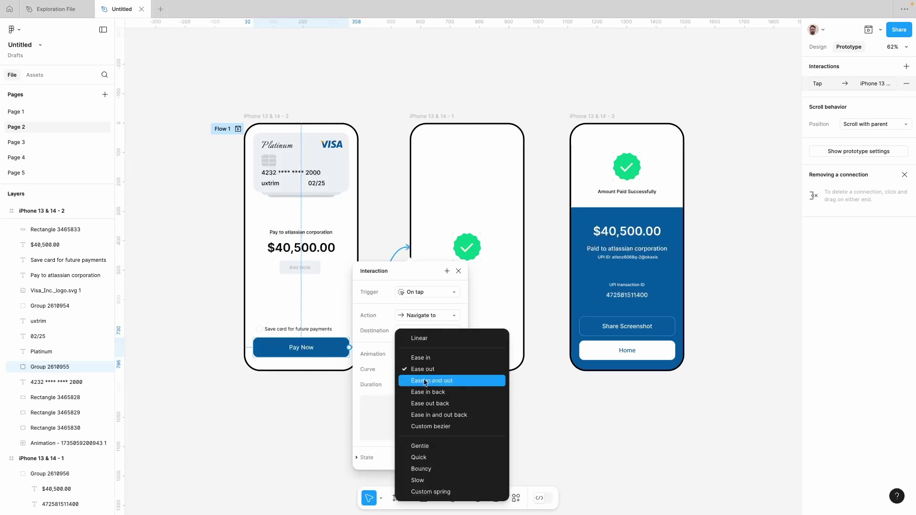
{"action": "left_click", "coordinate": [425, 381]}
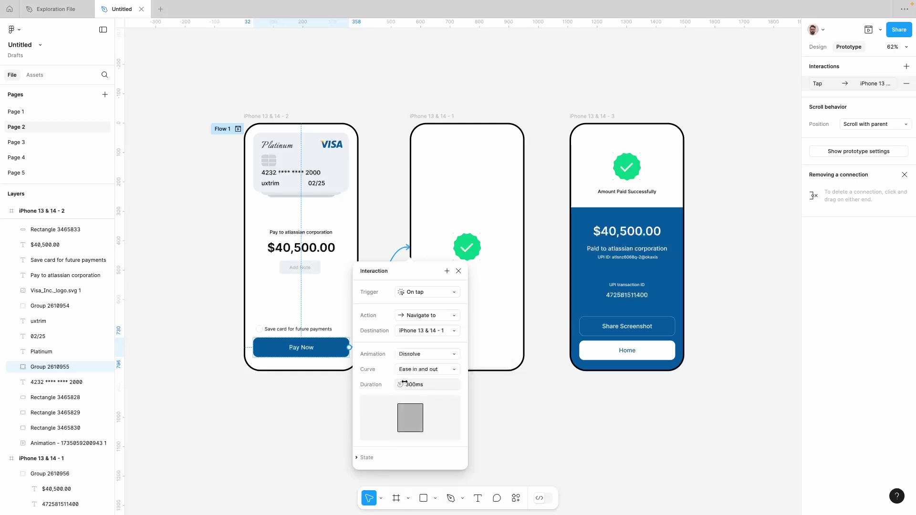
{"action": "left_click", "coordinate": [505, 262]}
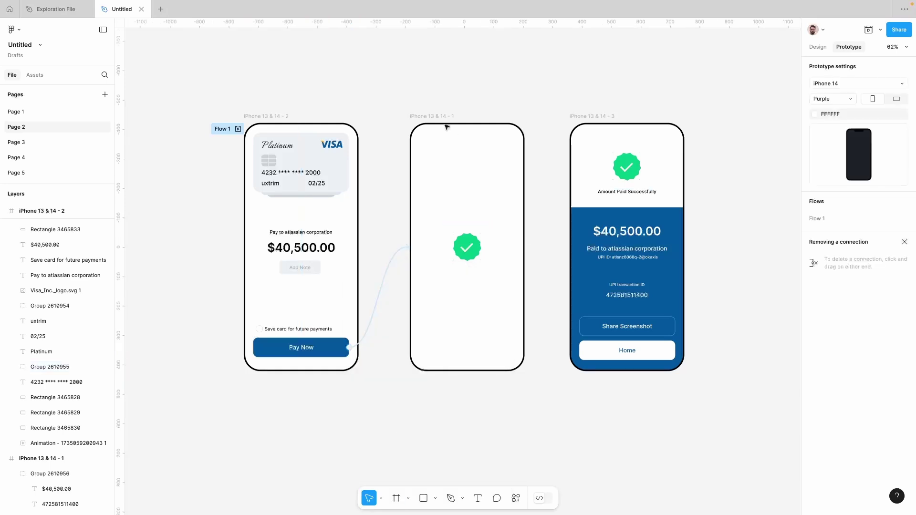
- Link the iPhone 13 & 14 - 1 screen to iPhone 13 & 14 - 3 with Smart animate and a 500 ms duration
{"action": "left_click", "coordinate": [441, 117]}
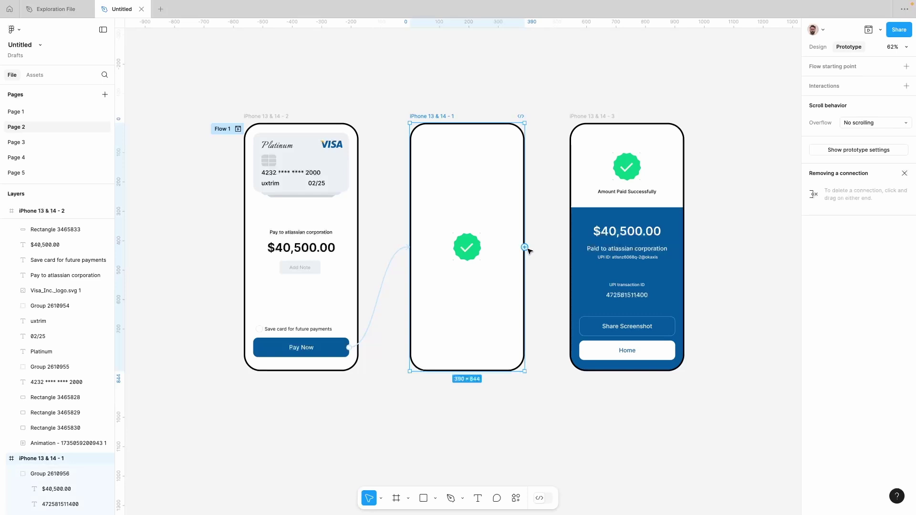
{"action": "left_click_drag", "start_coordinate": [525, 247], "coordinate": [616, 224]}
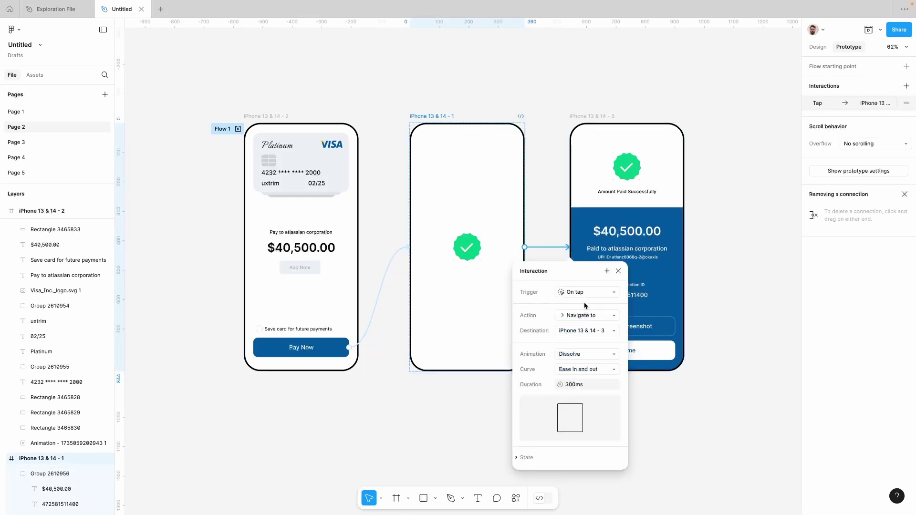
{"action": "left_click", "coordinate": [586, 357]}
{"action": "left_click", "coordinate": [586, 365]}
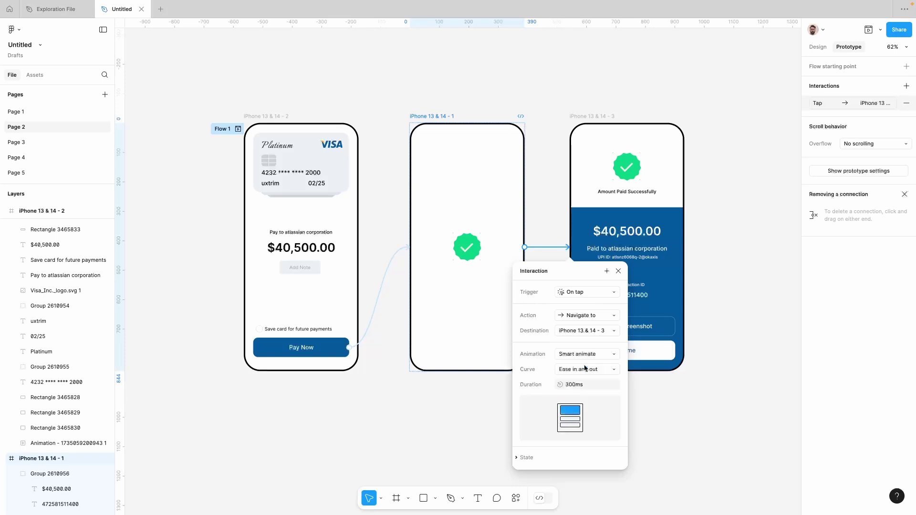
{"action": "left_click", "coordinate": [583, 385]}
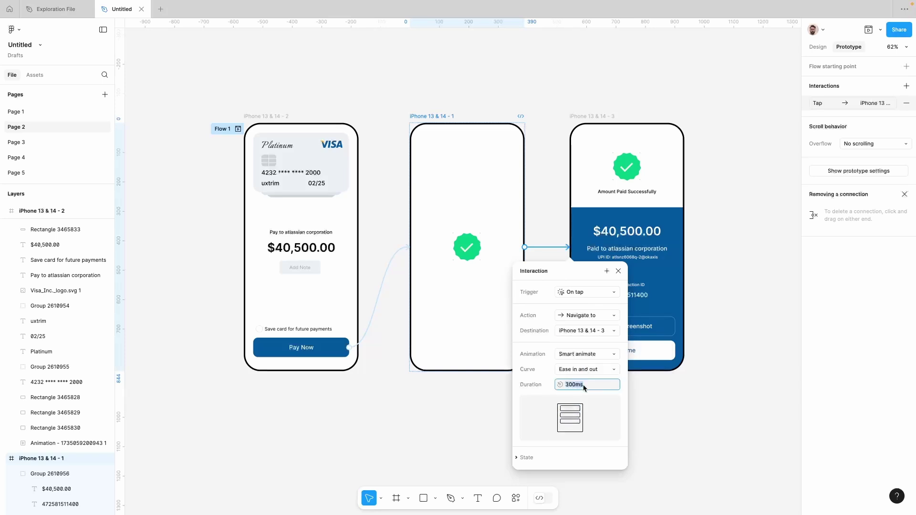
{"action": "type", "text": "500"}
- Set the middle screen's interaction to trigger After delay with a delay of 3000 ms
{"action": "left_click", "coordinate": [589, 293]}
{"action": "left_click", "coordinate": [584, 409]}
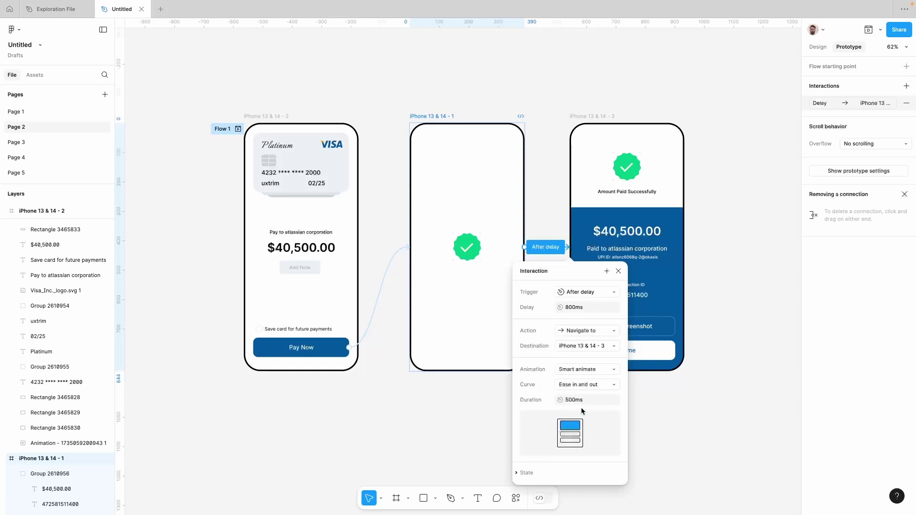
{"action": "left_click", "coordinate": [588, 308]}
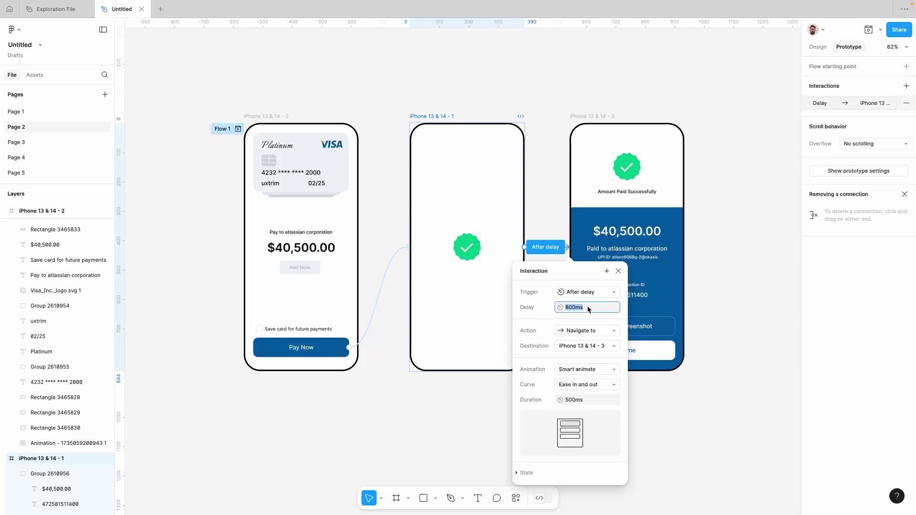
{"action": "type", "text": "2"}
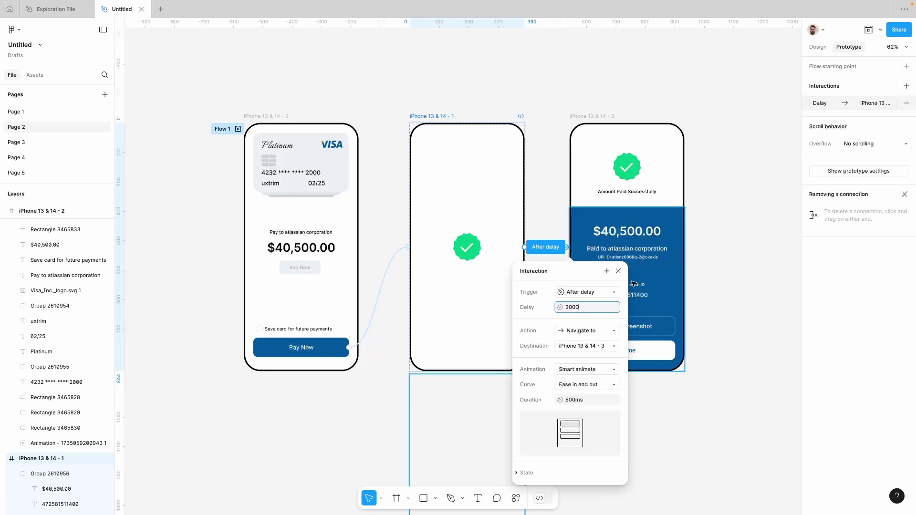
{"action": "left_click", "coordinate": [620, 271]}
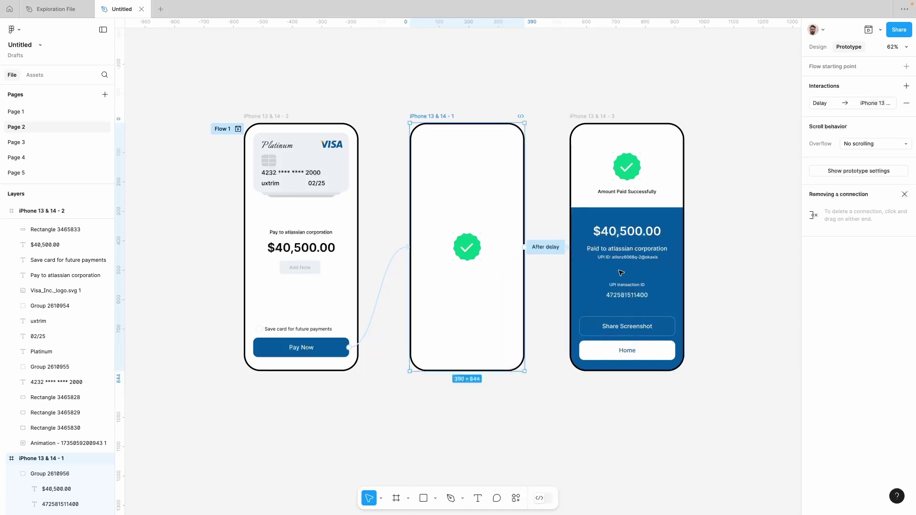
- Play Flow 1 in the prototype preview and tap Pay Now to check the transitions, running it a second time
{"action": "left_click", "coordinate": [544, 119]}
{"action": "left_click", "coordinate": [239, 130]}
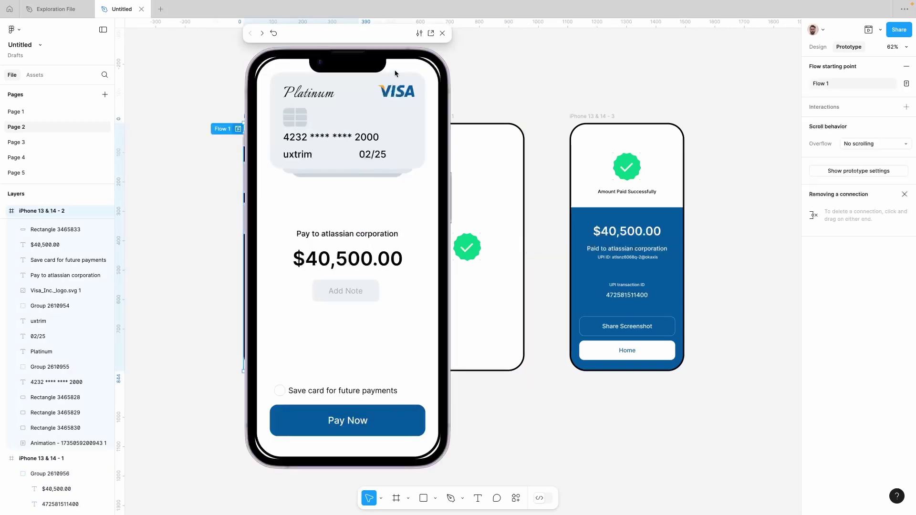
{"action": "left_click_drag", "start_coordinate": [380, 34], "coordinate": [509, 42]}
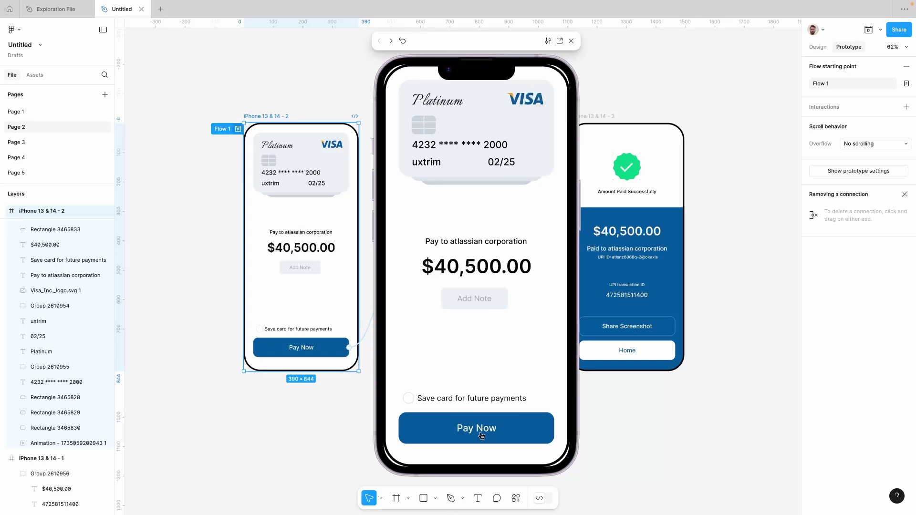
{"action": "left_click", "coordinate": [481, 435]}
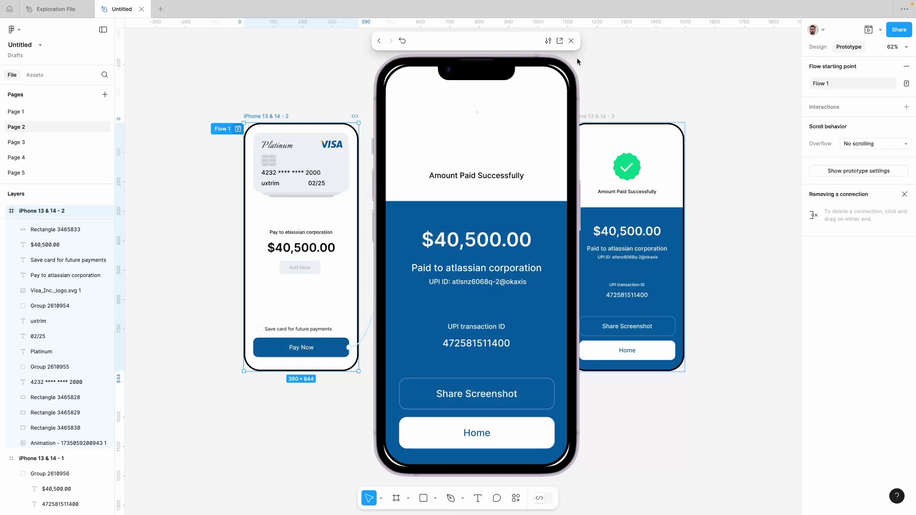
{"action": "left_click", "coordinate": [570, 41]}
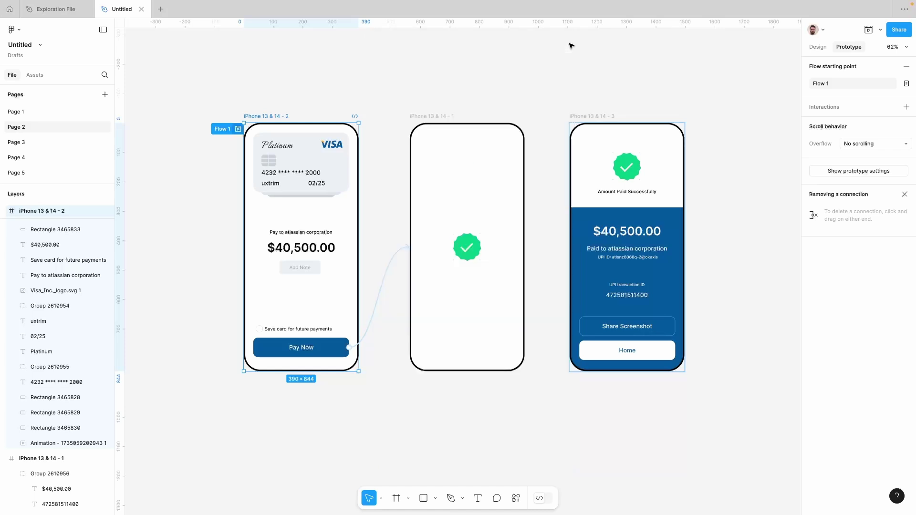
{"action": "left_click", "coordinate": [237, 129]}
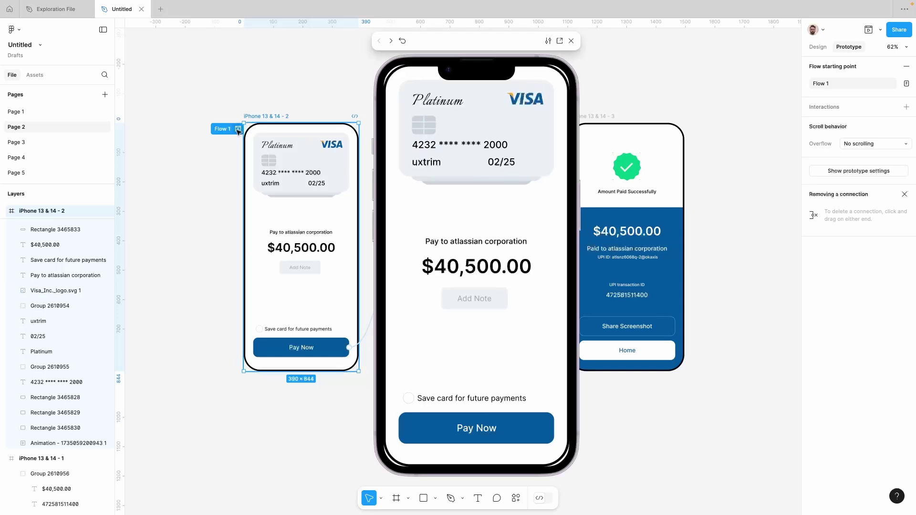
{"action": "left_click", "coordinate": [489, 435]}
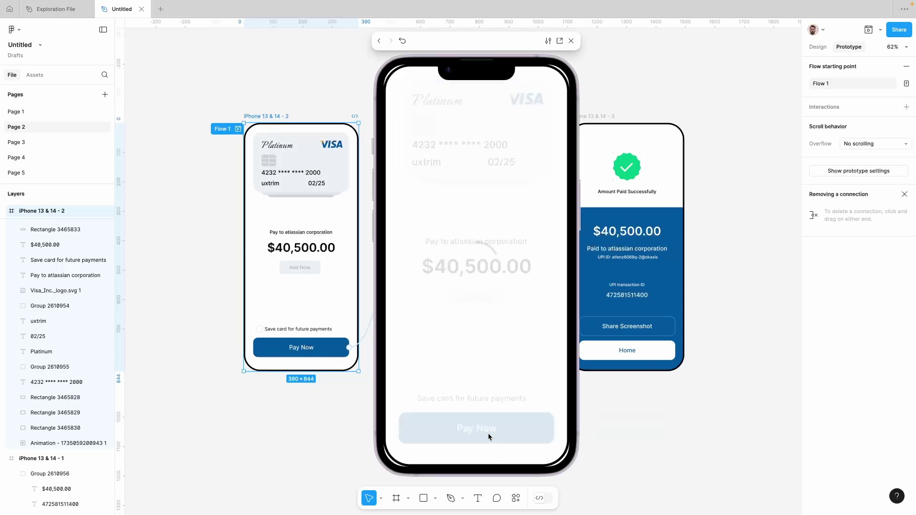